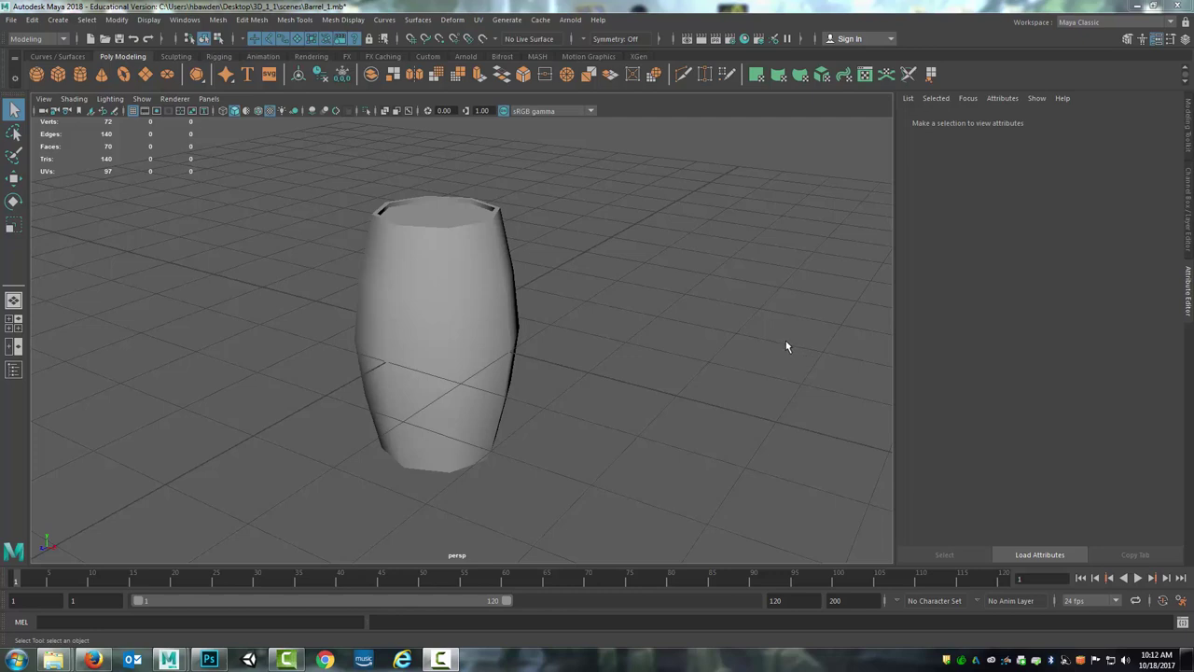
In Maya, select the barrel mesh and open its UV Editor to review the layout
{"action": "left_click", "coordinate": [449, 305]}
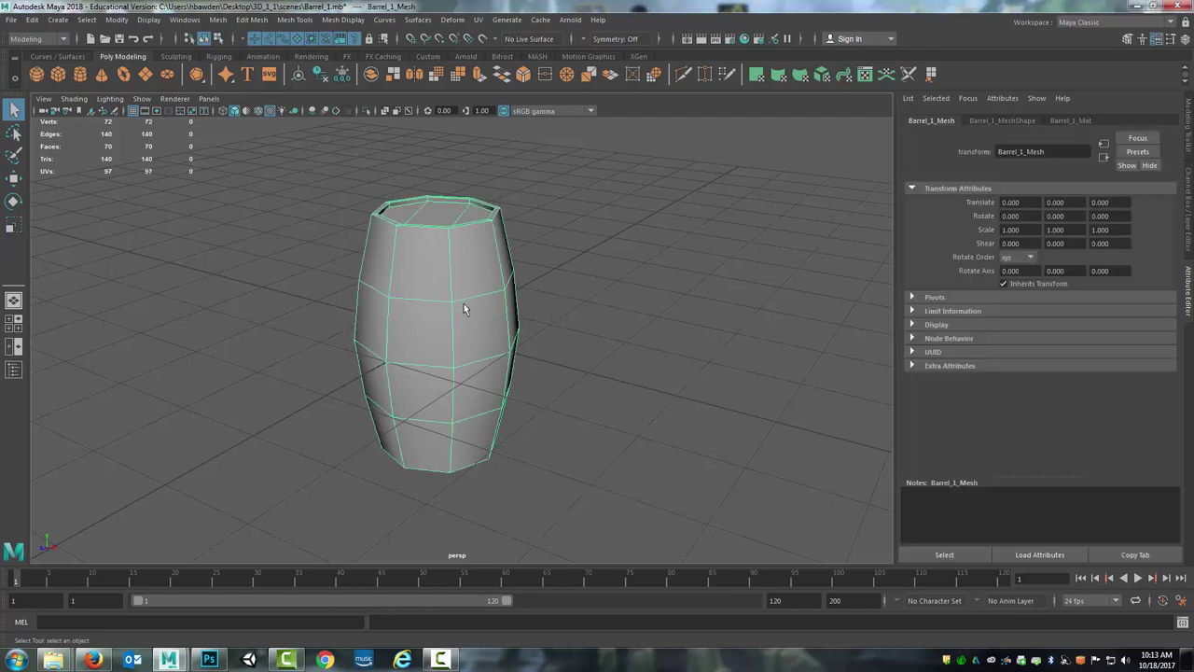
{"action": "left_click_drag", "start_coordinate": [514, 365], "coordinate": [503, 332]}
{"action": "left_click", "coordinate": [186, 20]}
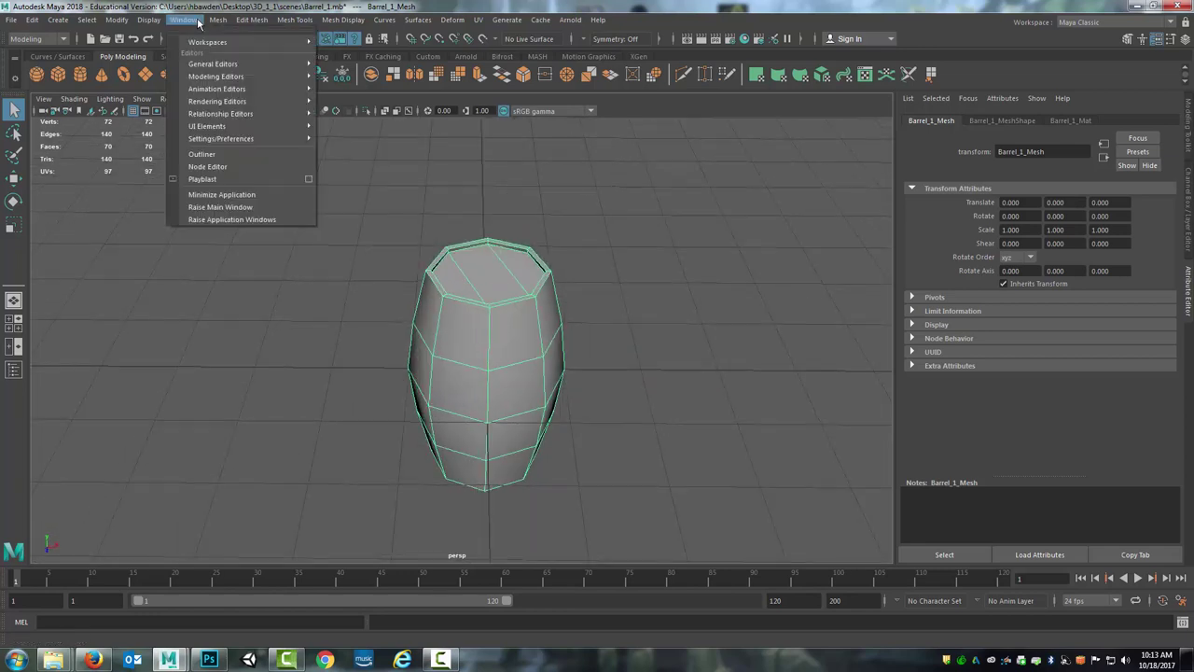
{"action": "mouse_move", "coordinate": [210, 76]}
{"action": "left_click", "coordinate": [350, 111]}
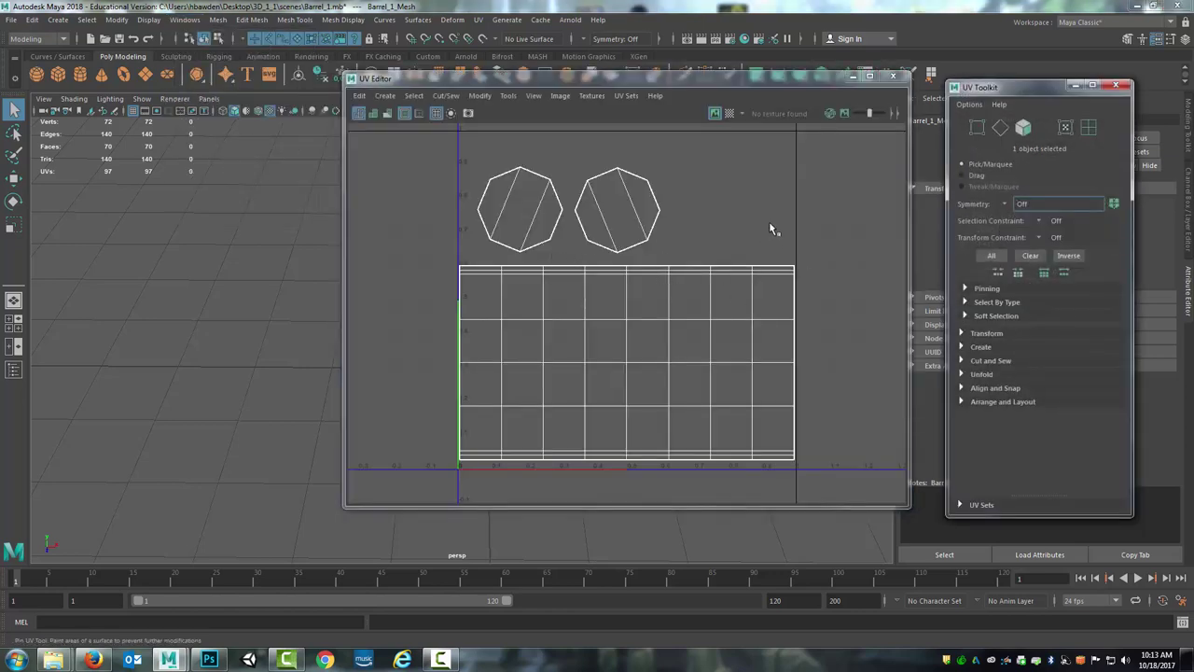
Close the UV editor, orbit around the barrel, and switch to Barrel_1_UV.tga in Photoshop
{"action": "left_click", "coordinate": [1116, 84]}
{"action": "left_click", "coordinate": [894, 78]}
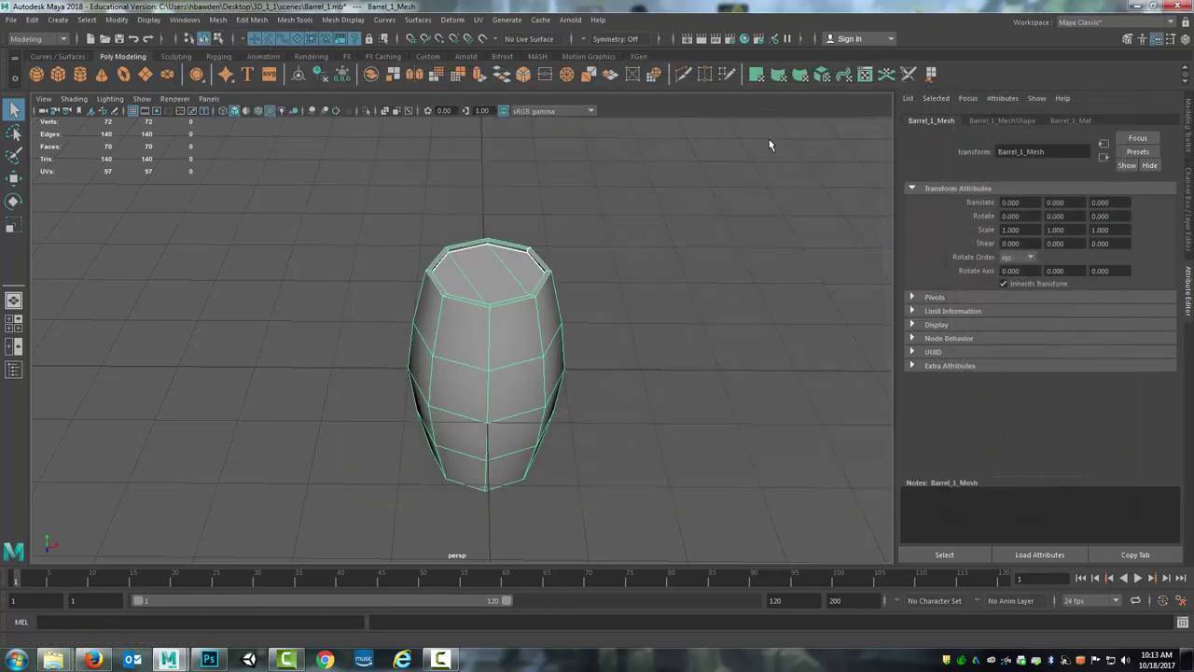
{"action": "left_click_drag", "start_coordinate": [618, 363], "coordinate": [581, 282]}
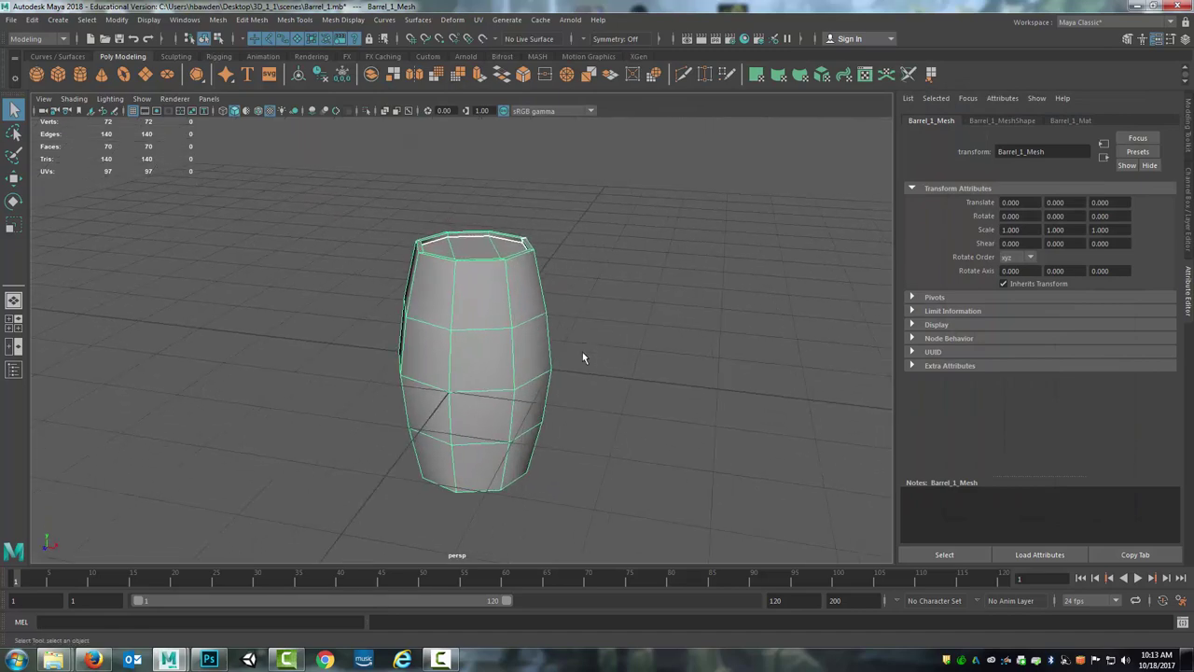
{"action": "left_click_drag", "start_coordinate": [495, 346], "coordinate": [503, 360]}
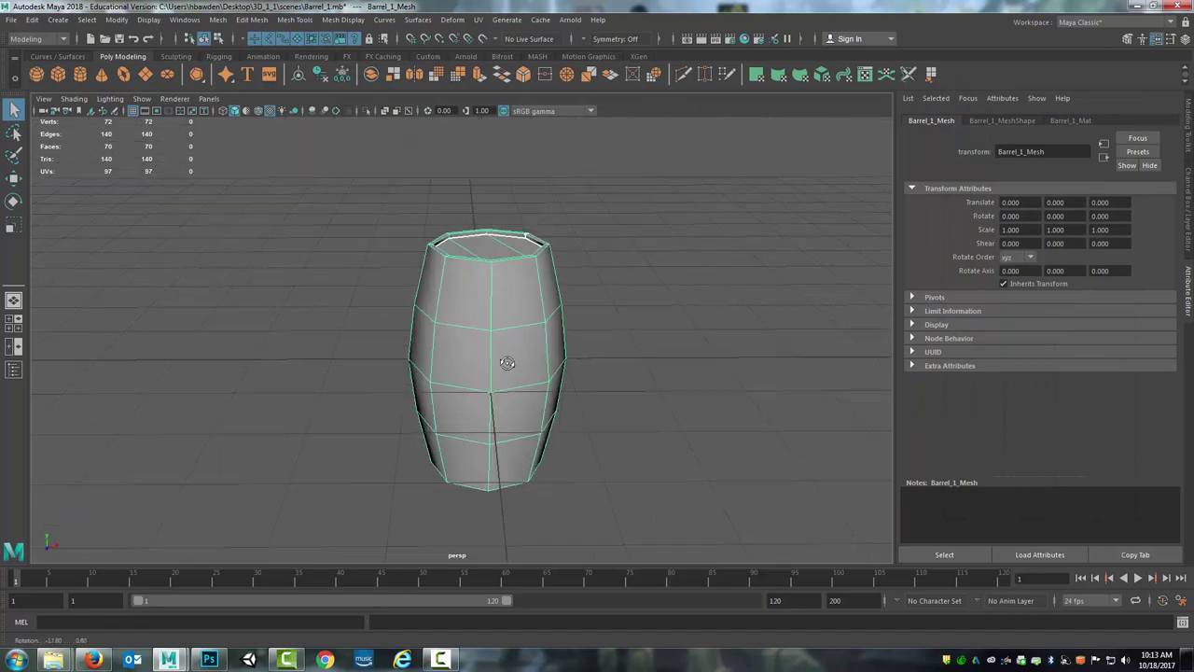
{"action": "left_click", "coordinate": [208, 660]}
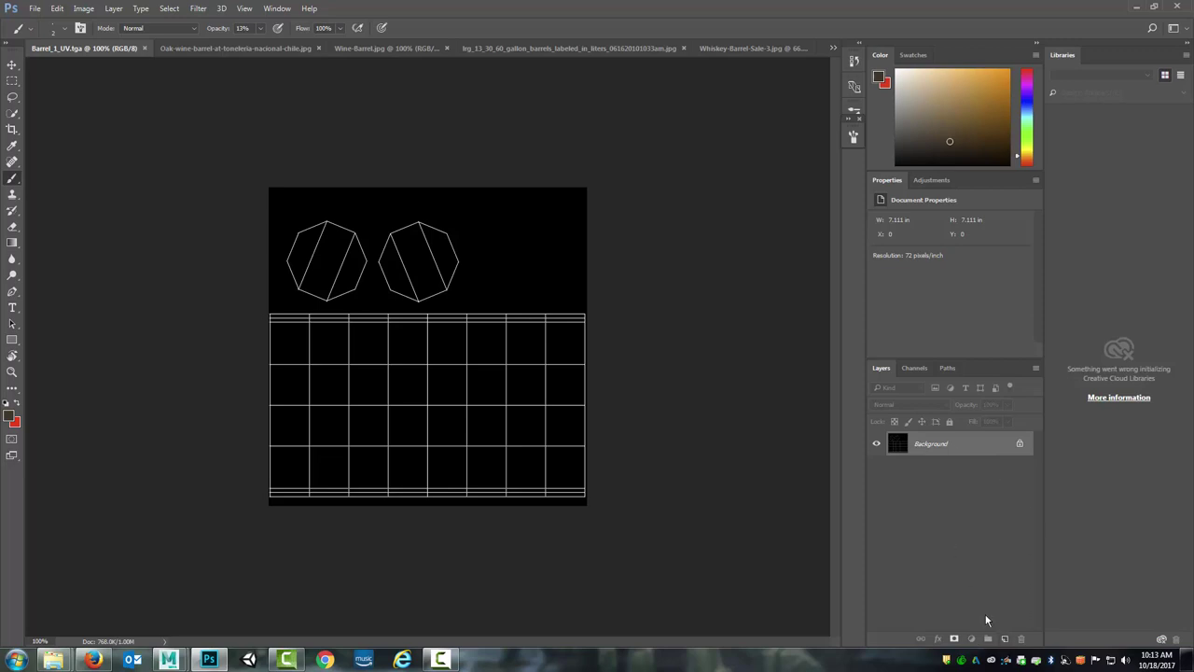
Add an empty Layer 1 above the Background of the UV image
{"action": "left_click", "coordinate": [1004, 639]}
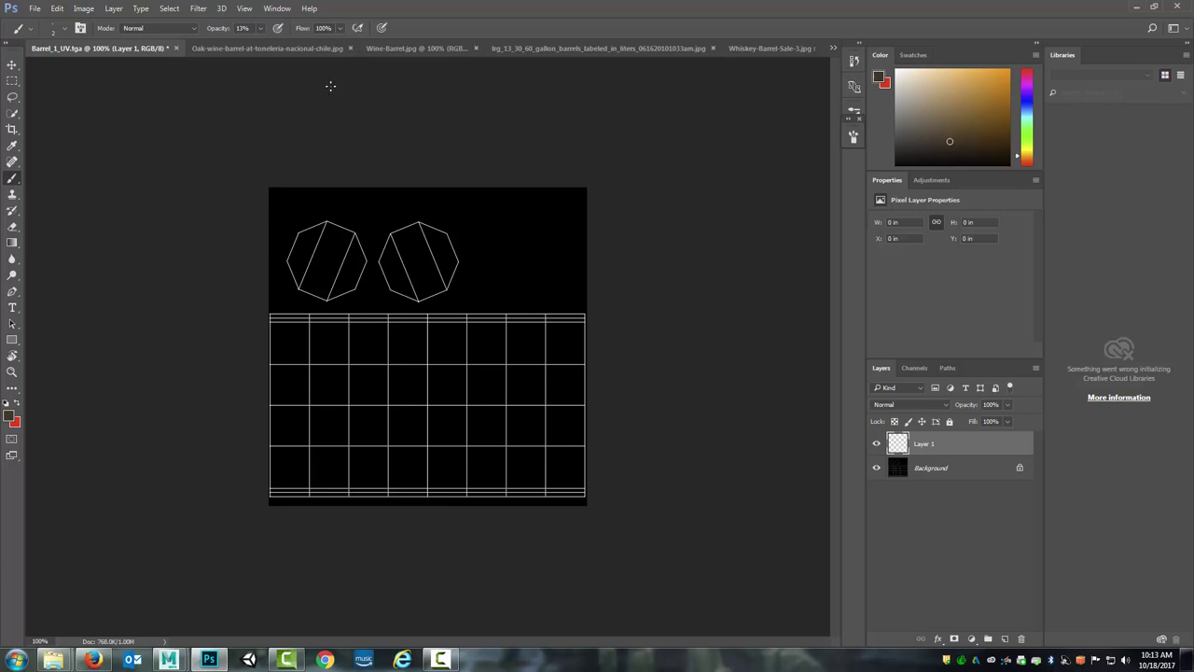
{"action": "left_click", "coordinate": [288, 51]}
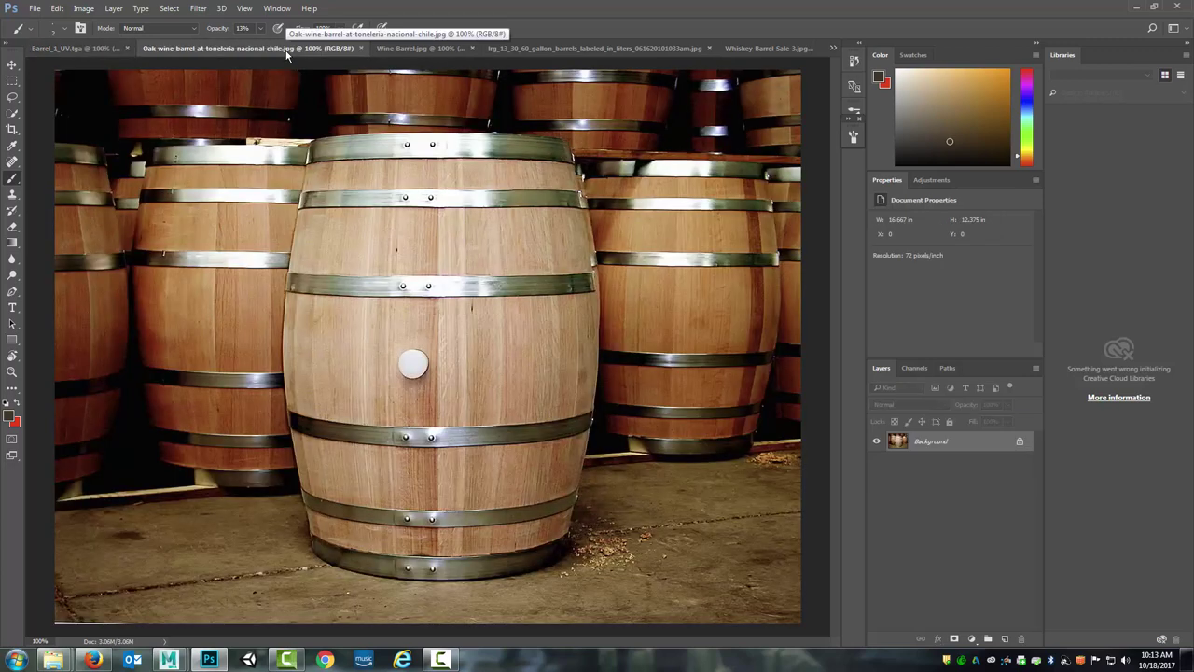
{"action": "left_click", "coordinate": [428, 49]}
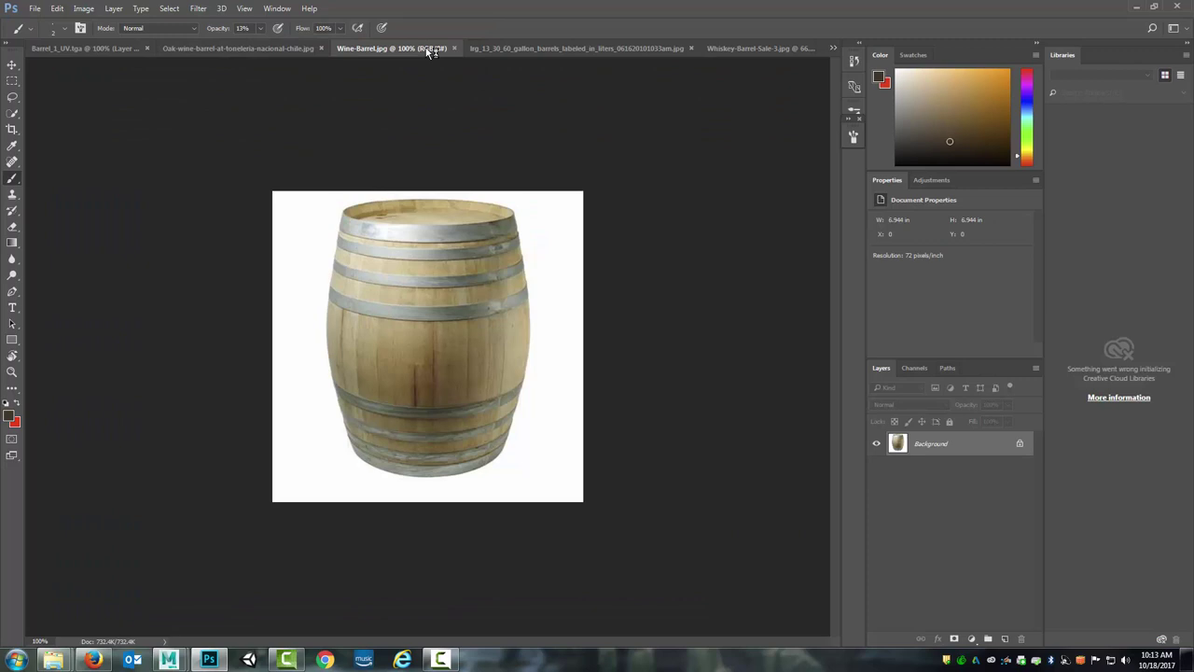
{"action": "left_click", "coordinate": [520, 49]}
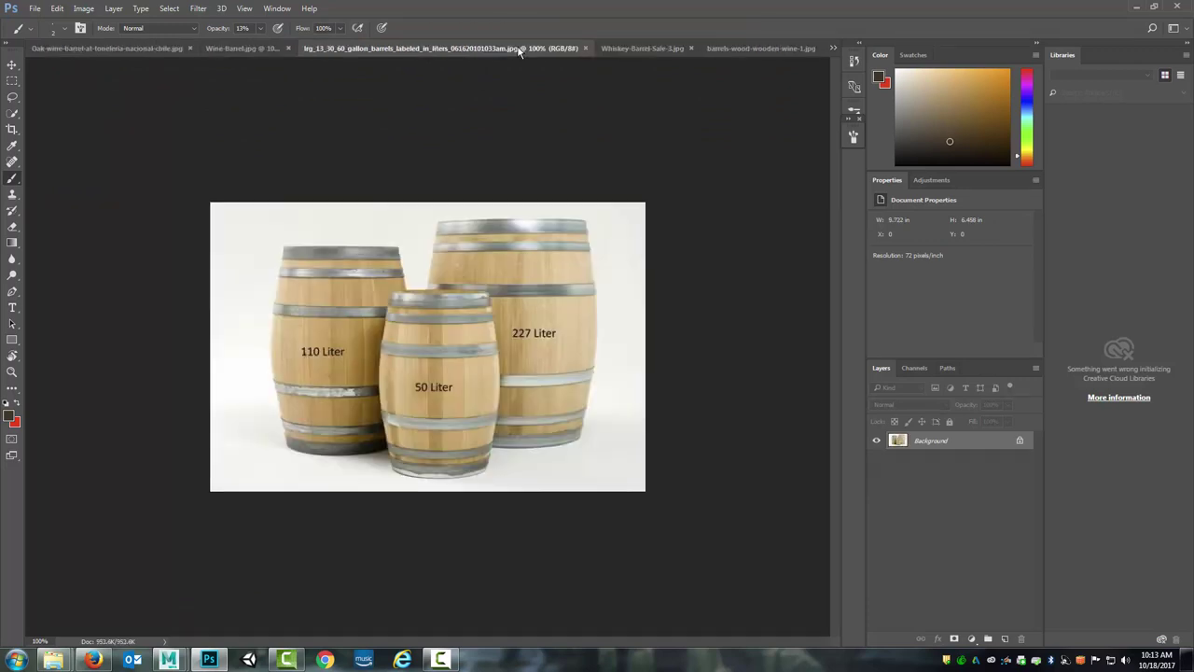
{"action": "left_click", "coordinate": [232, 52]}
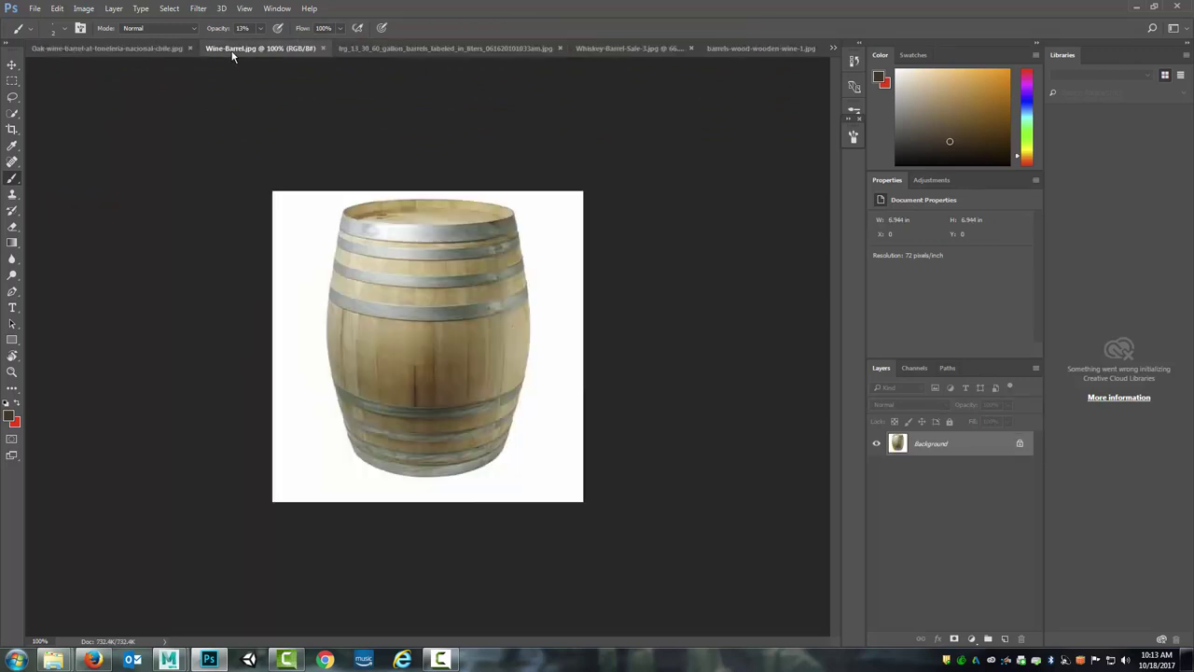
{"action": "left_click", "coordinate": [399, 49]}
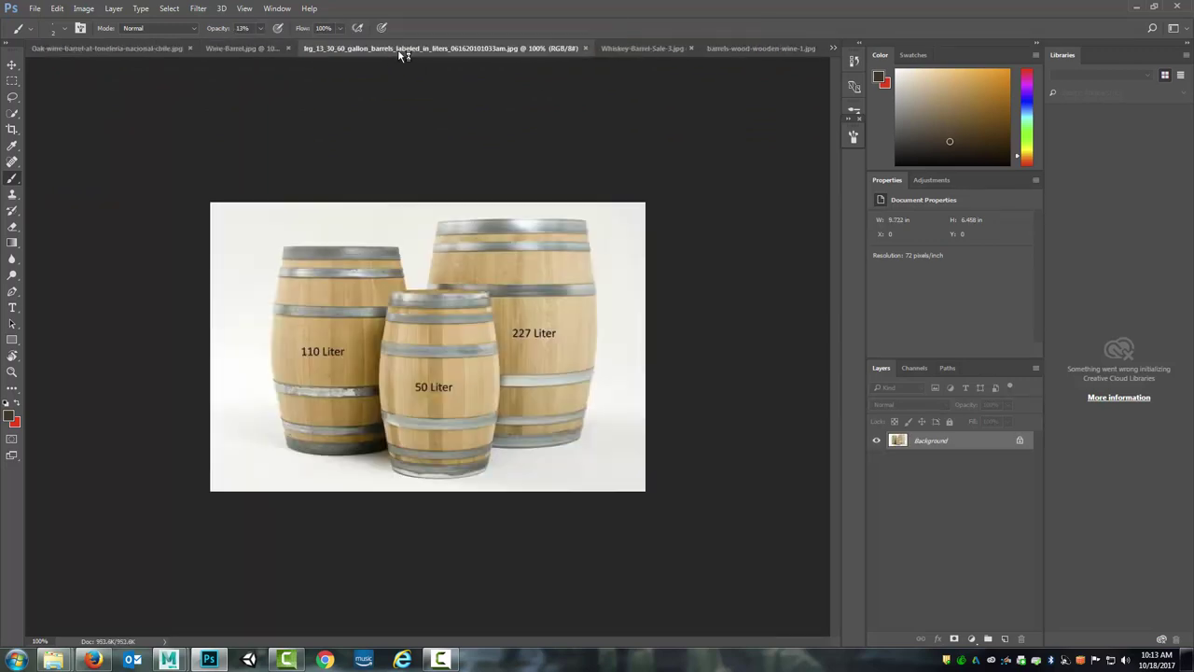
{"action": "left_click", "coordinate": [638, 48]}
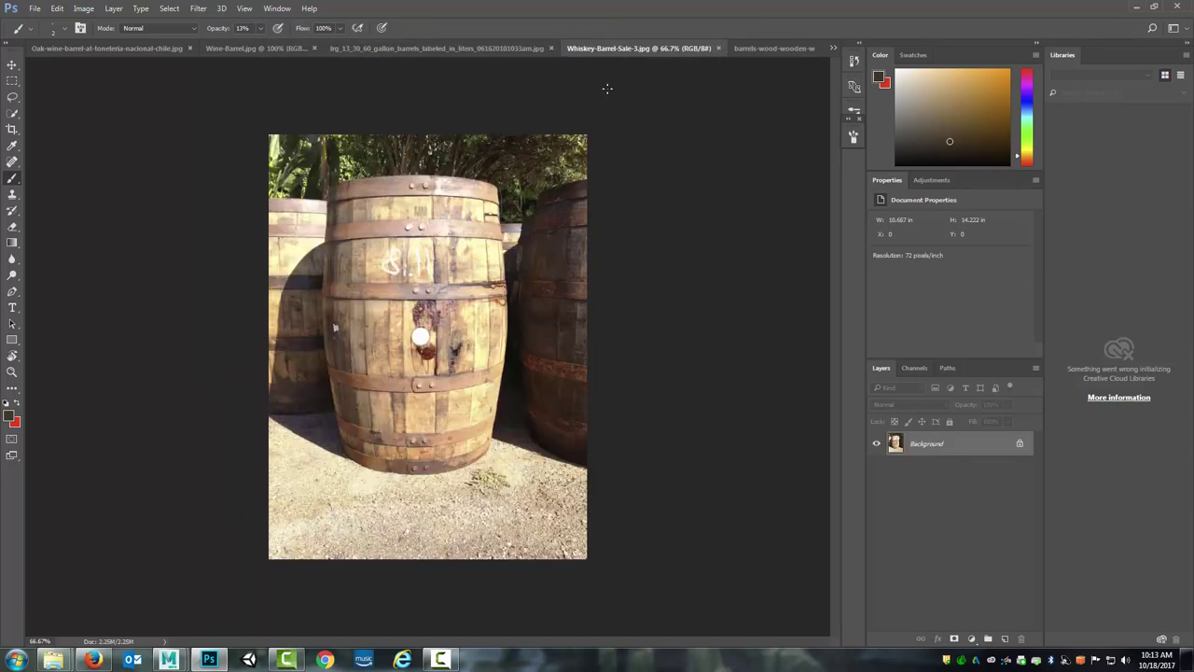
{"action": "left_click", "coordinate": [86, 50]}
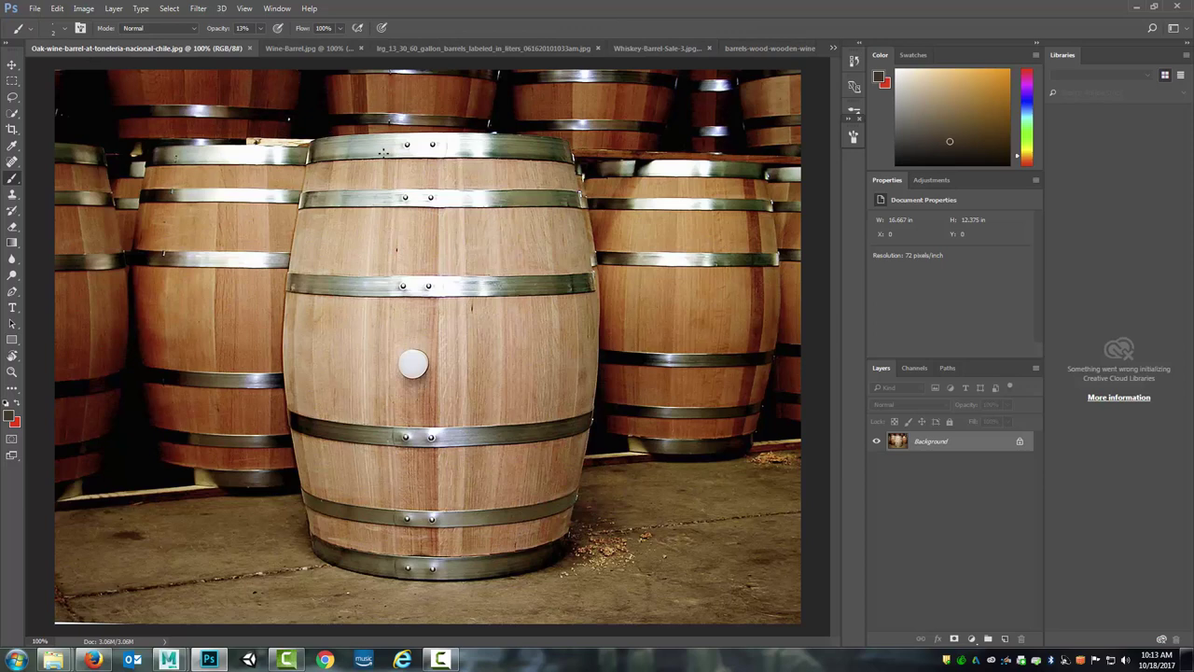
{"action": "left_click", "coordinate": [301, 48]}
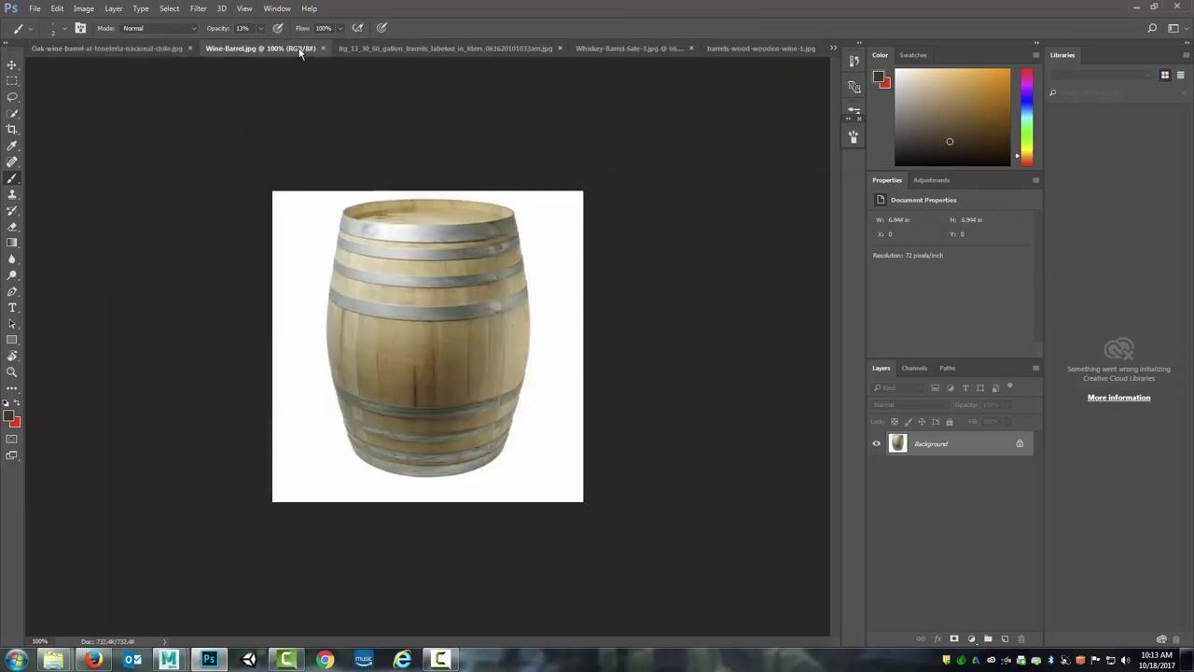
{"action": "left_click", "coordinate": [157, 49]}
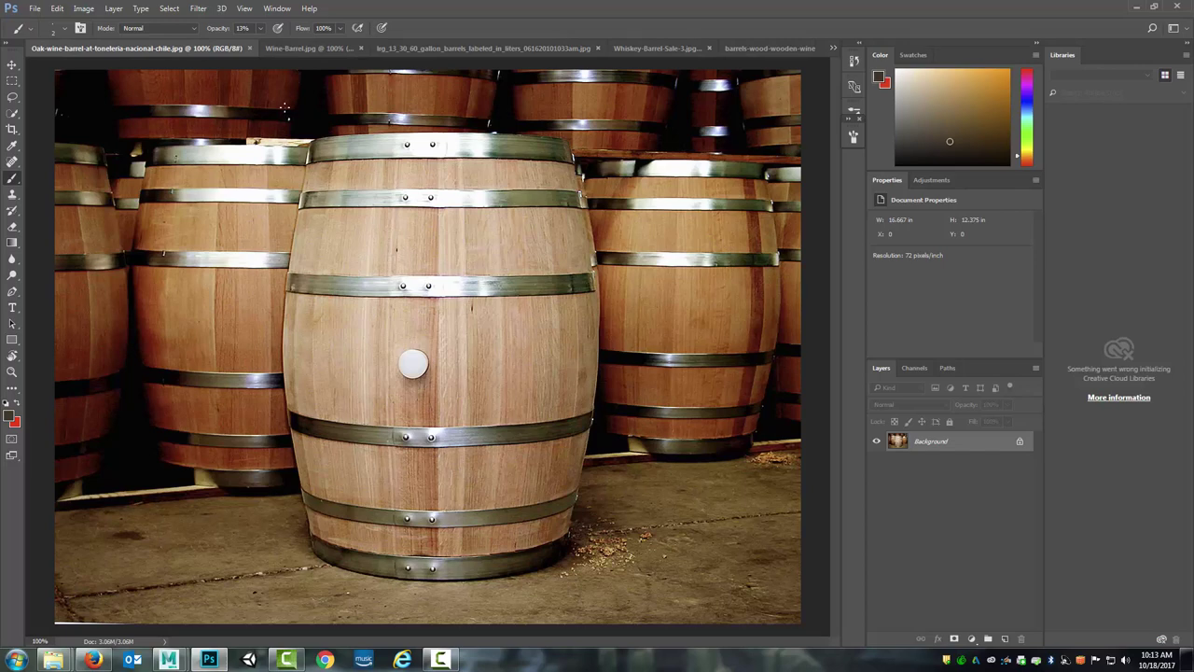
{"action": "left_click", "coordinate": [314, 50]}
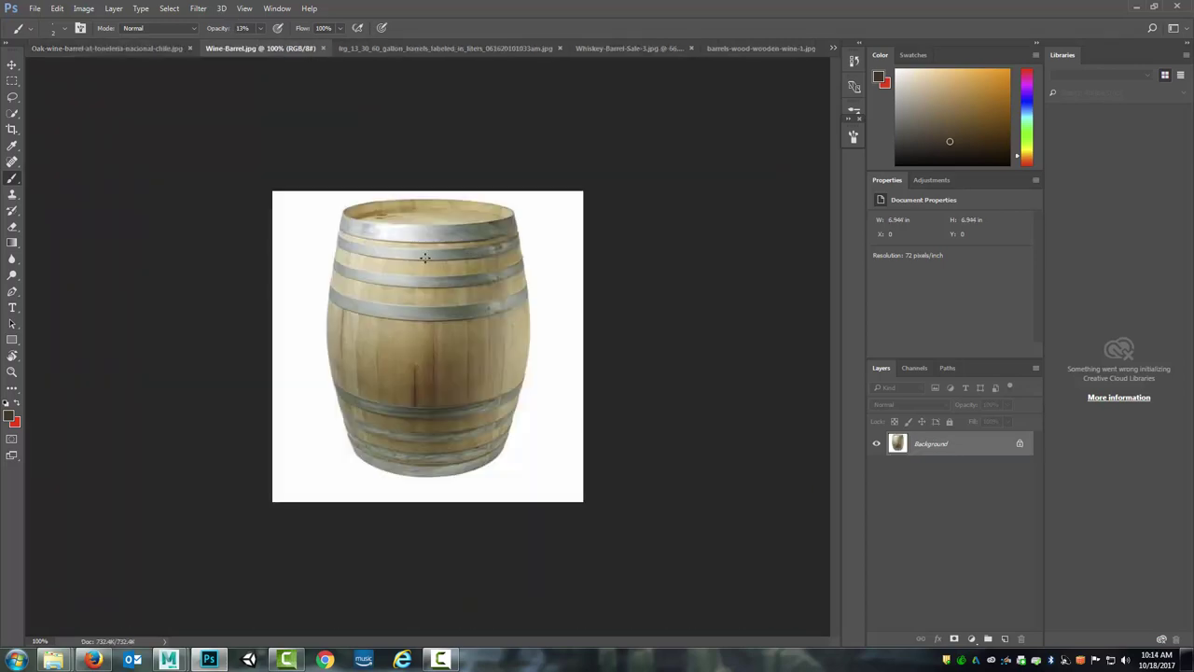
{"action": "left_click", "coordinate": [427, 50]}
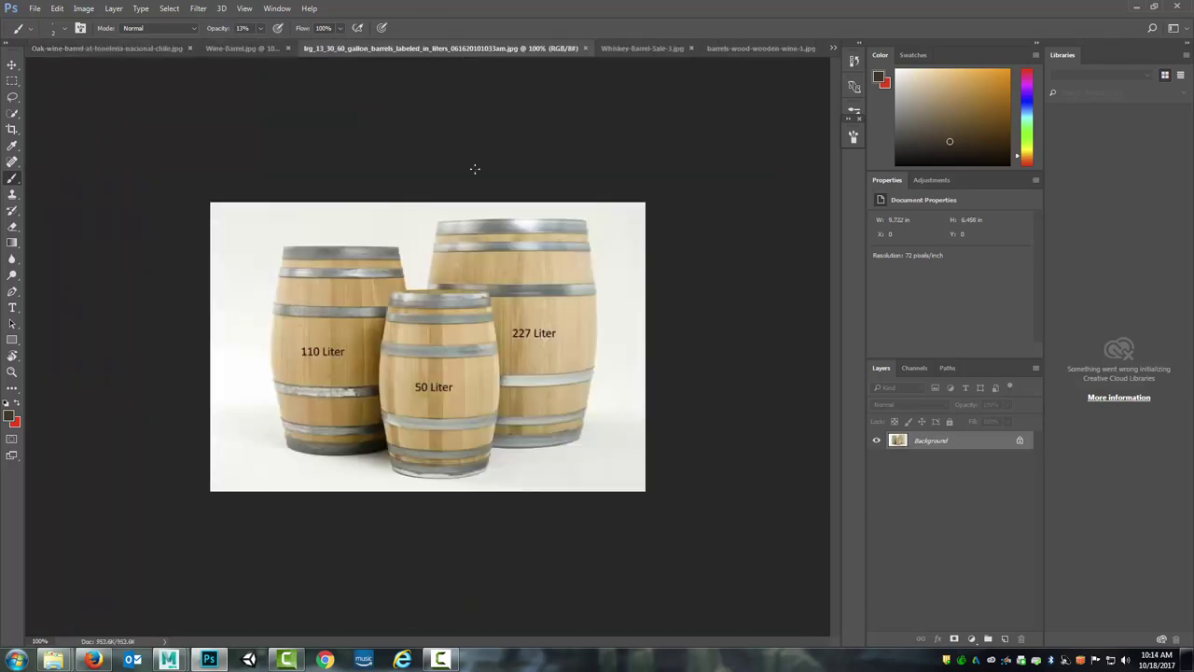
{"action": "left_click", "coordinate": [232, 52]}
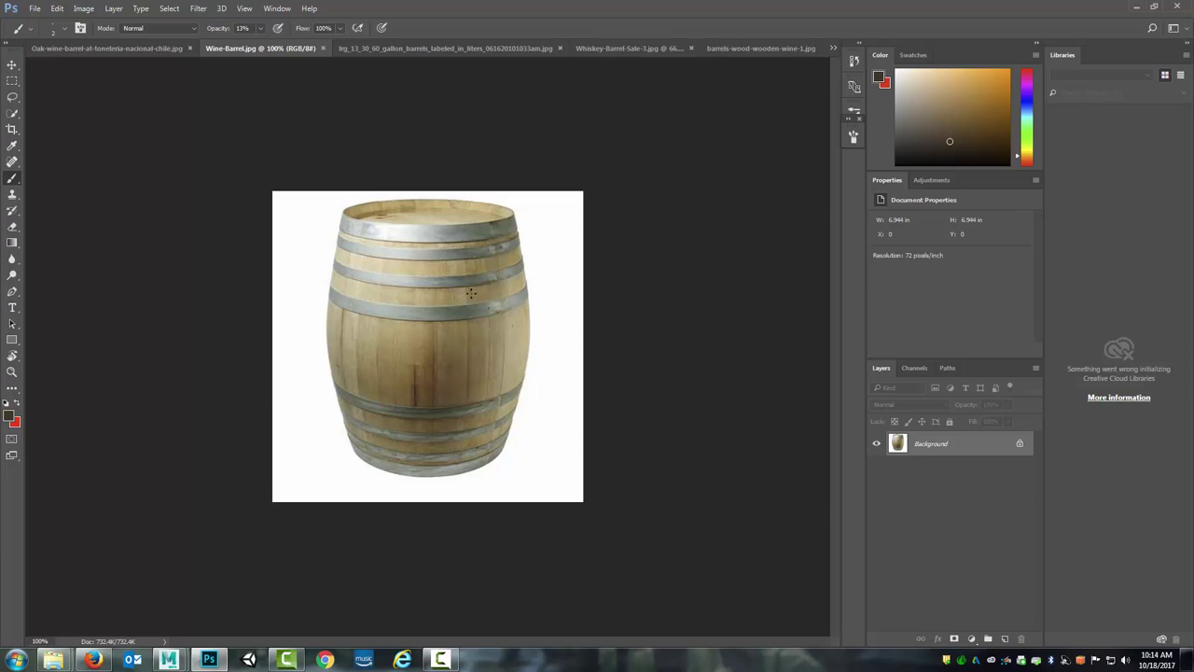
{"action": "left_click", "coordinate": [117, 49]}
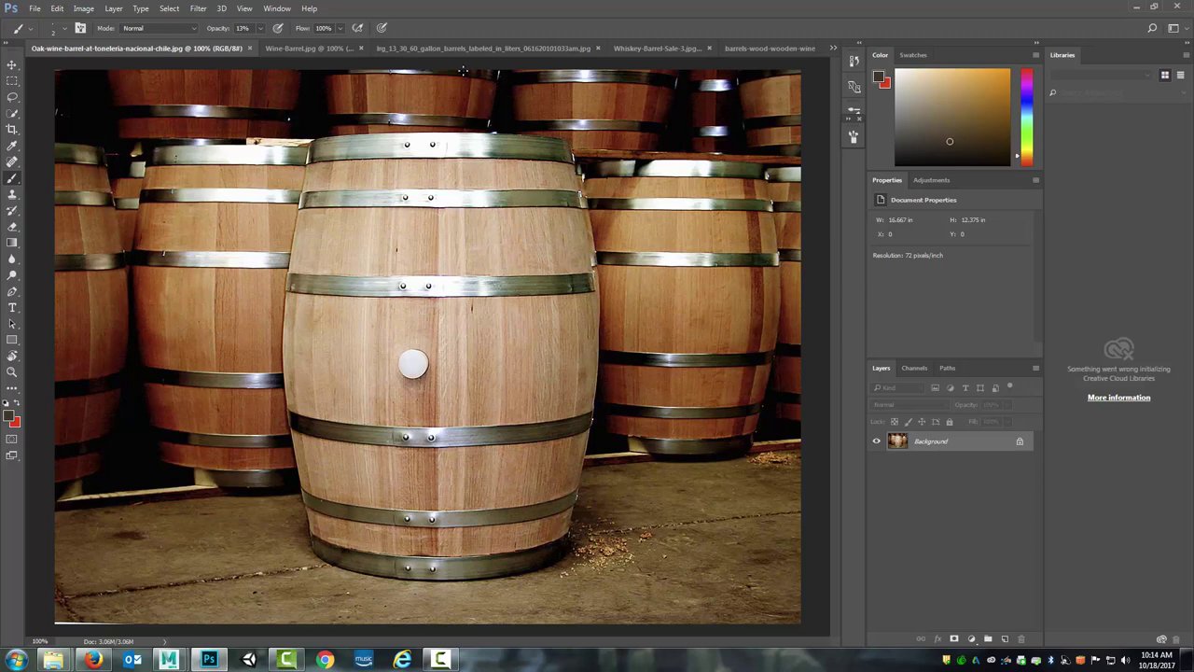
{"action": "left_click", "coordinate": [322, 47]}
{"action": "left_click", "coordinate": [559, 48]}
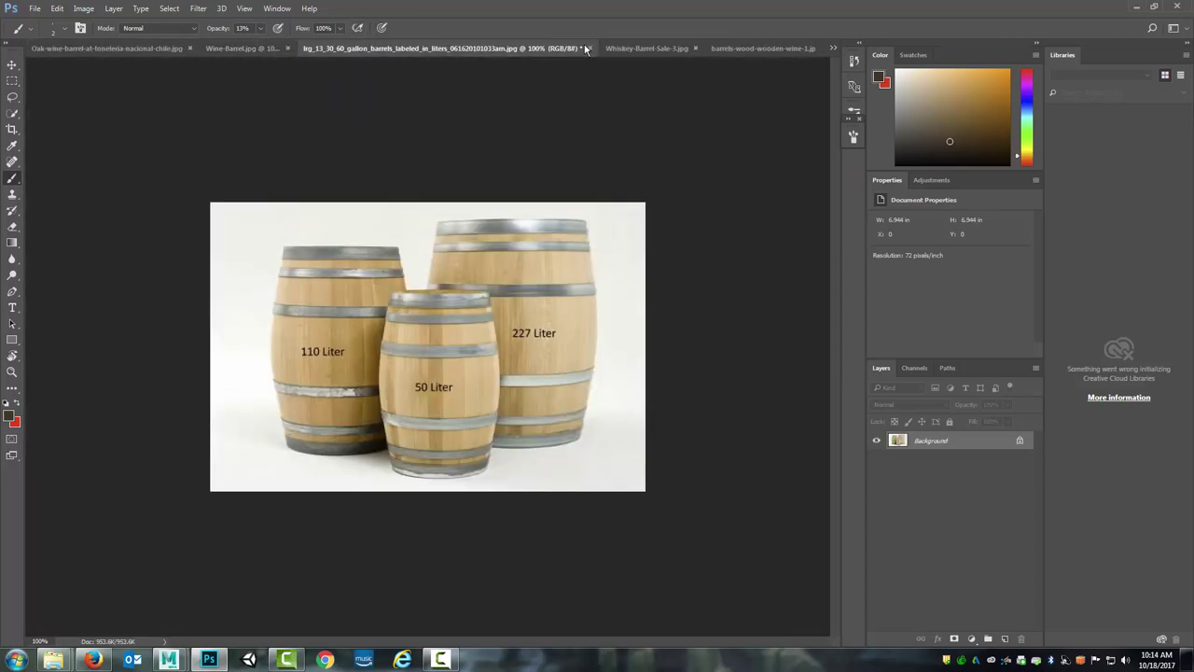
{"action": "left_click", "coordinate": [655, 51]}
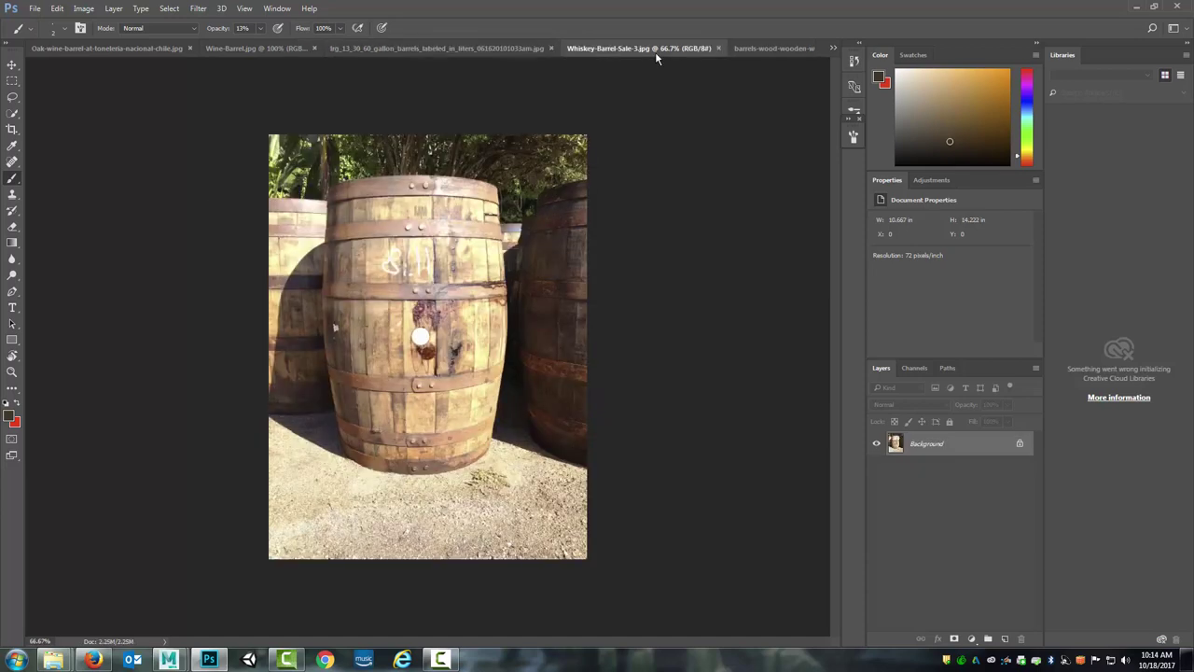
{"action": "left_click", "coordinate": [756, 47]}
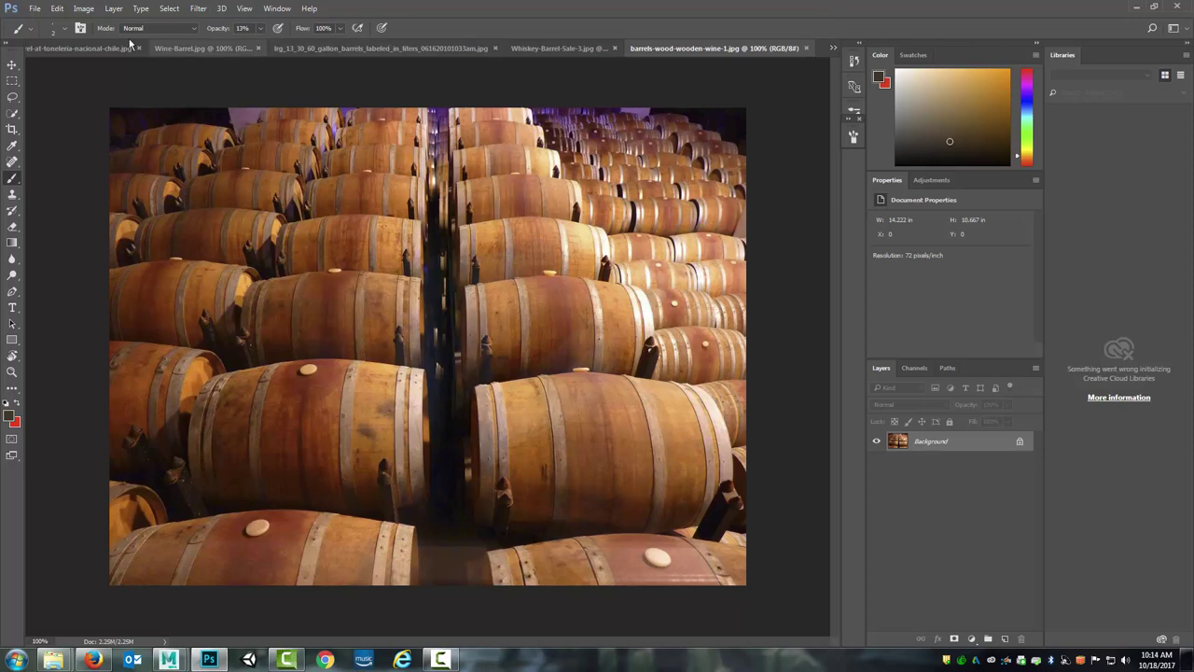
{"action": "left_click", "coordinate": [84, 48]}
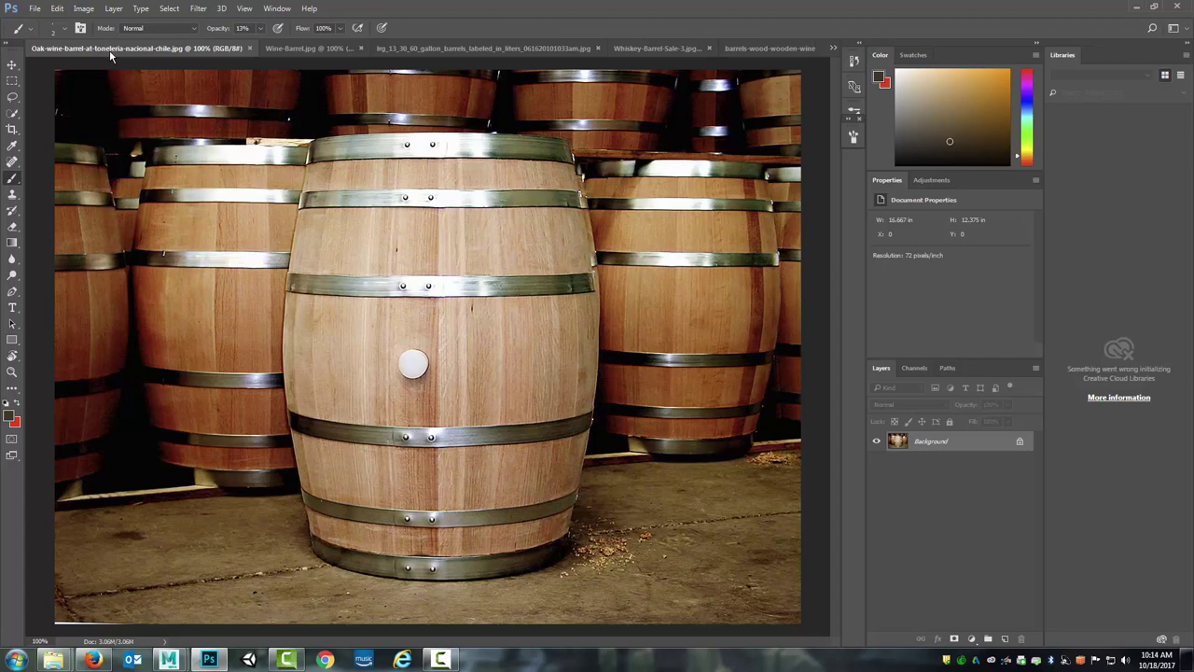
Float the oak barrel photo in its own smaller window and position it
{"action": "left_click_drag", "start_coordinate": [108, 51], "coordinate": [523, 142]}
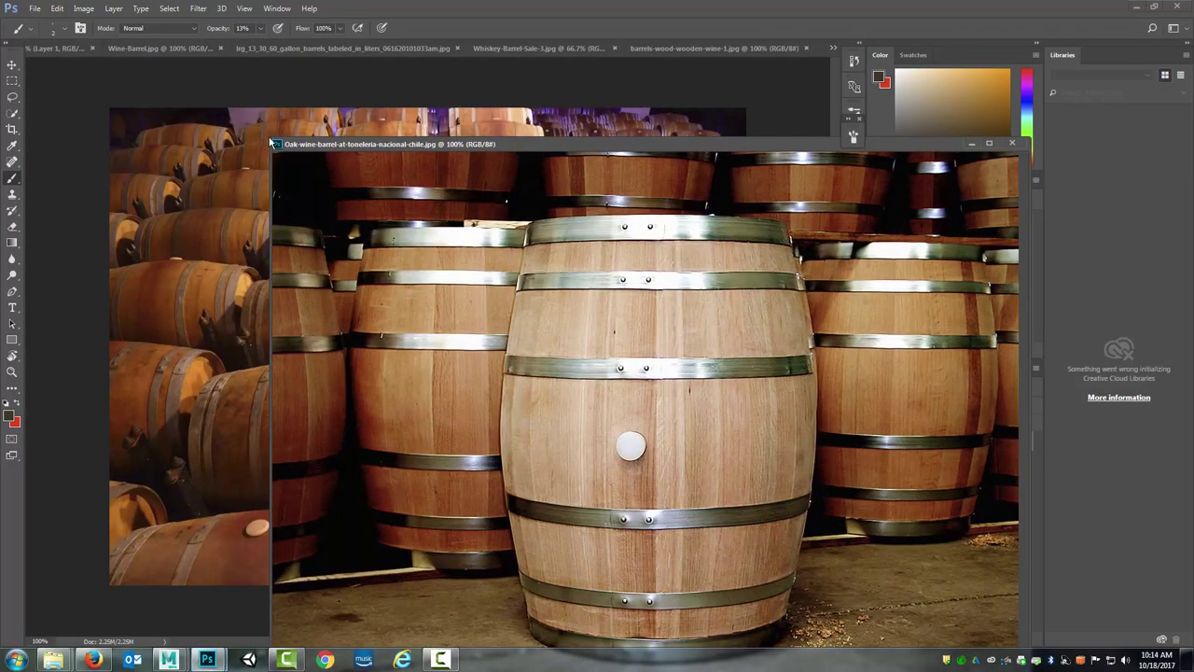
{"action": "left_click_drag", "start_coordinate": [269, 138], "coordinate": [719, 375]}
{"action": "left_click_drag", "start_coordinate": [800, 380], "coordinate": [615, 269]}
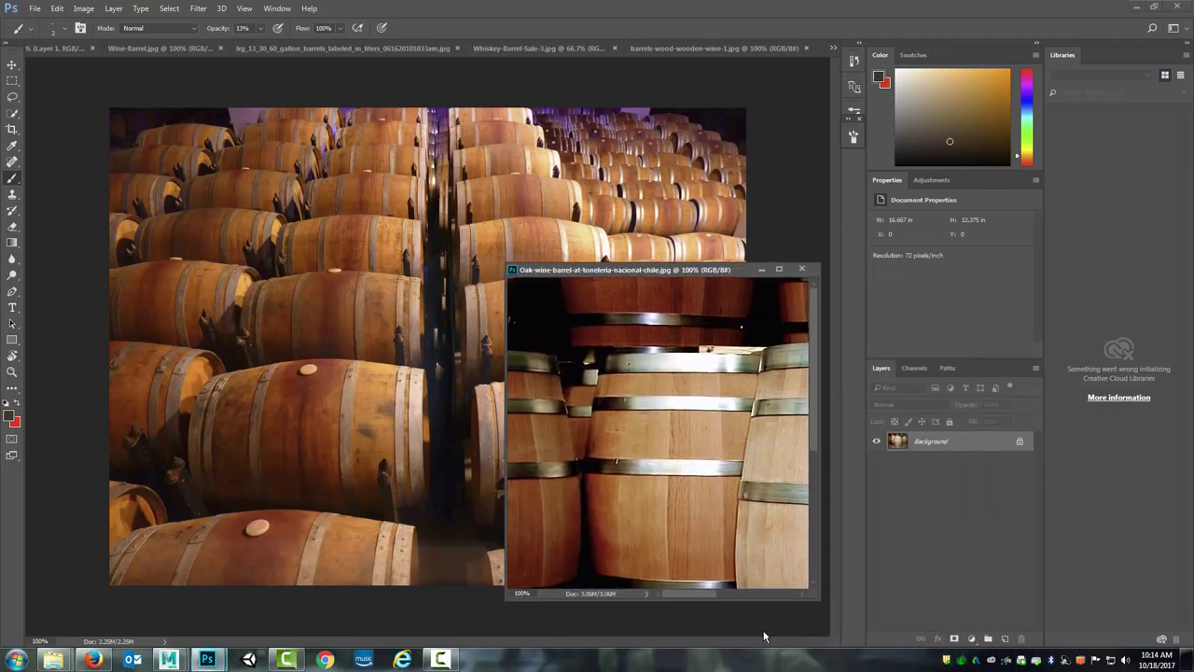
{"action": "left_click_drag", "start_coordinate": [681, 597], "coordinate": [722, 590]}
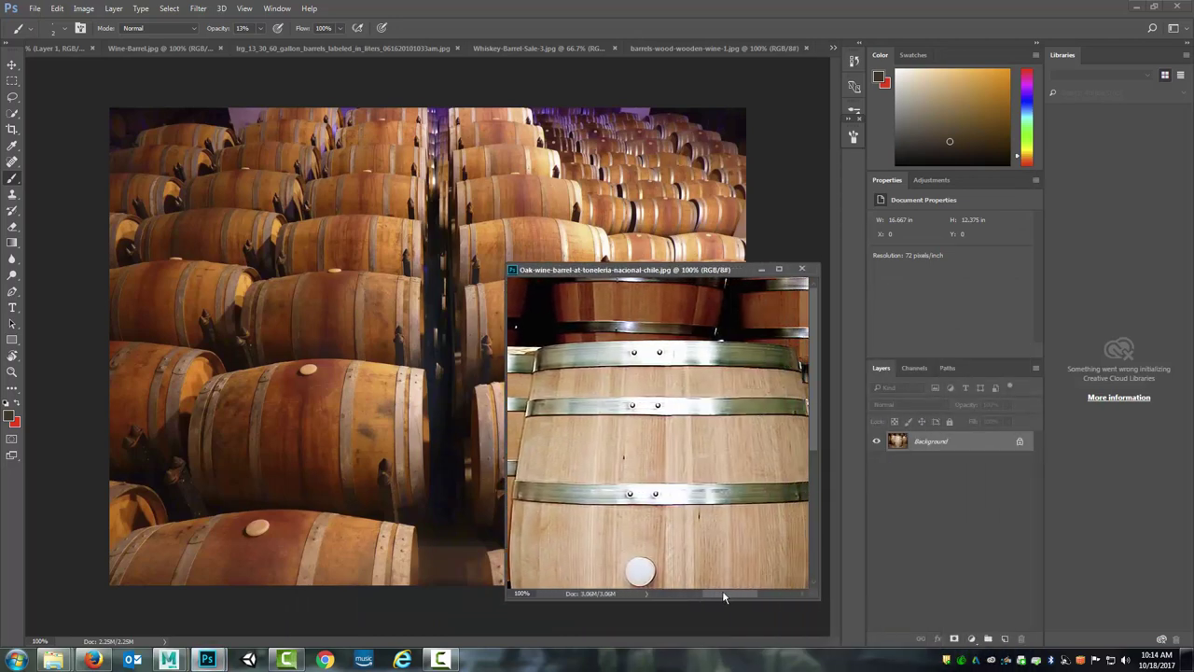
{"action": "left_click_drag", "start_coordinate": [812, 387], "coordinate": [808, 466]}
Float Barrel_1_UV.tga in its own enlarged window beside the photo
{"action": "left_click", "coordinate": [43, 46]}
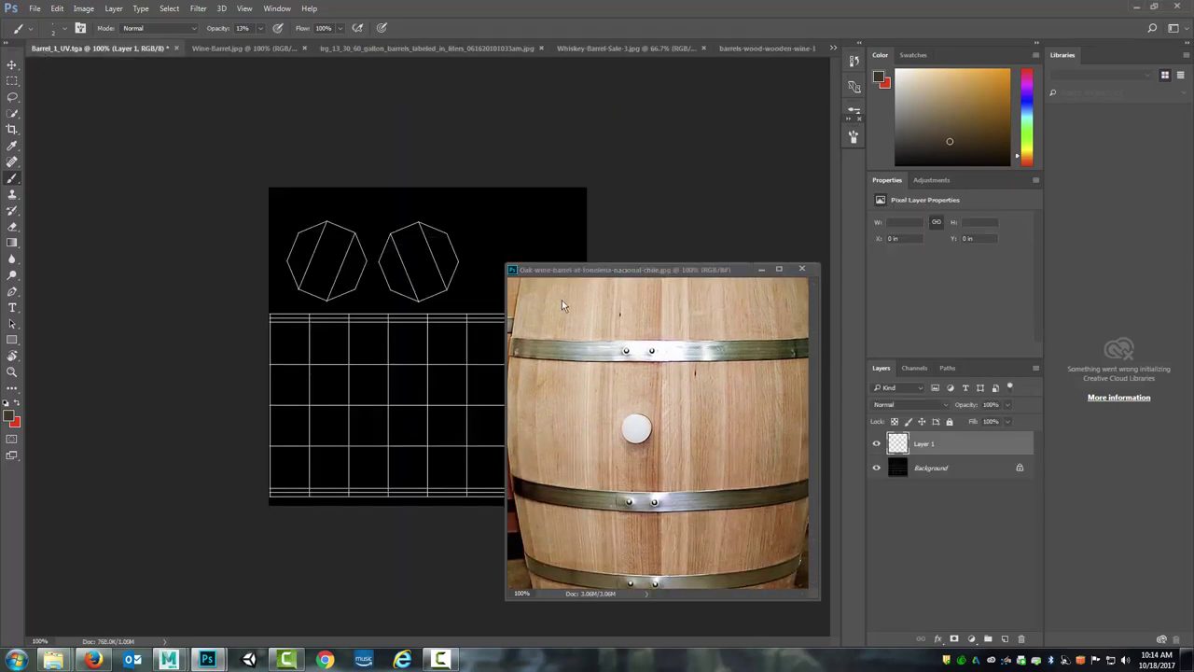
{"action": "left_click_drag", "start_coordinate": [54, 51], "coordinate": [247, 89]}
{"action": "left_click_drag", "start_coordinate": [378, 414], "coordinate": [536, 482]}
{"action": "left_click_drag", "start_coordinate": [321, 83], "coordinate": [312, 78]}
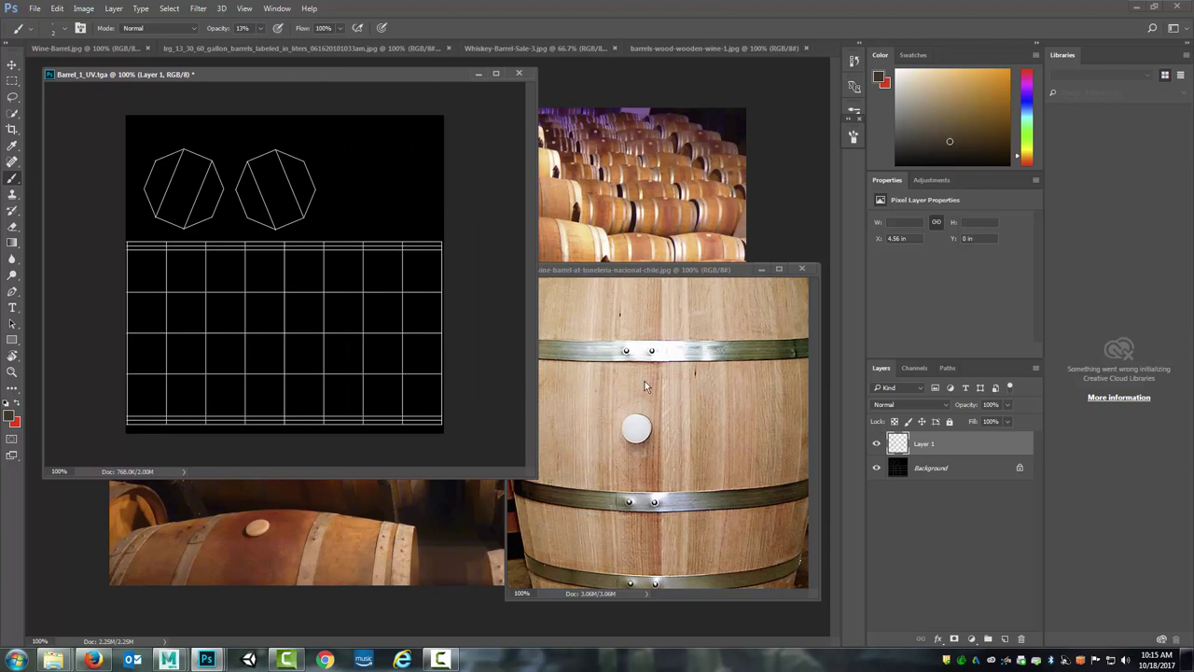
Select the whole UV canvas and start a fill with Contents set to Color
{"action": "left_click", "coordinate": [168, 8]}
{"action": "left_click", "coordinate": [174, 23]}
{"action": "left_click", "coordinate": [57, 9]}
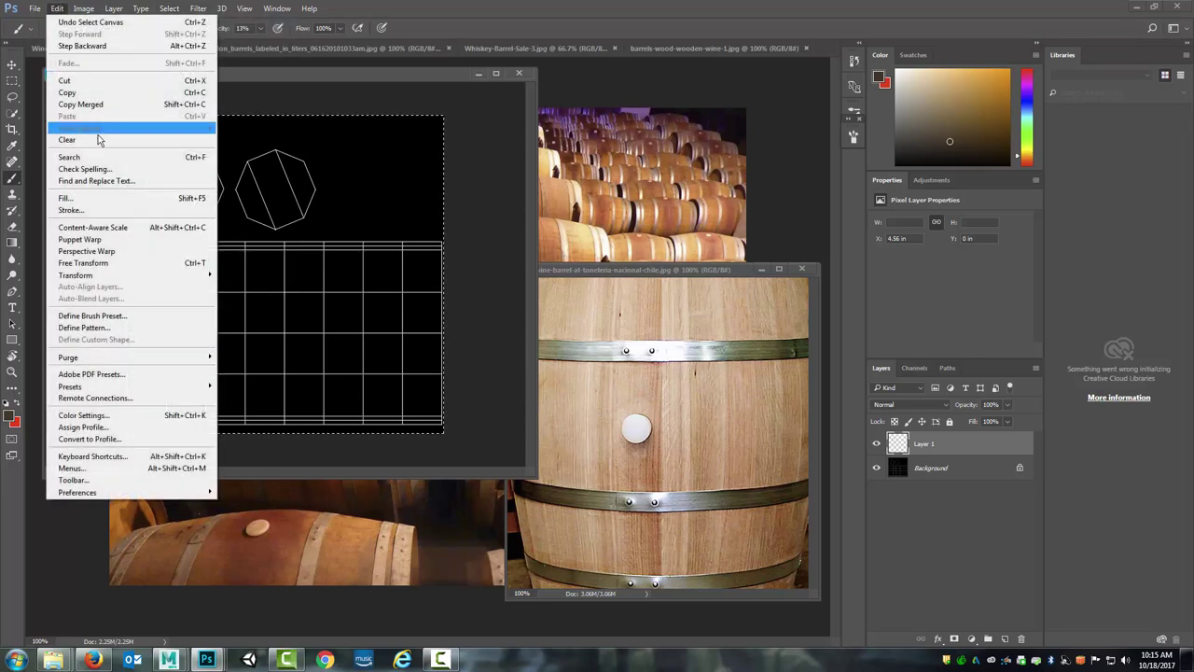
{"action": "left_click", "coordinate": [93, 199]}
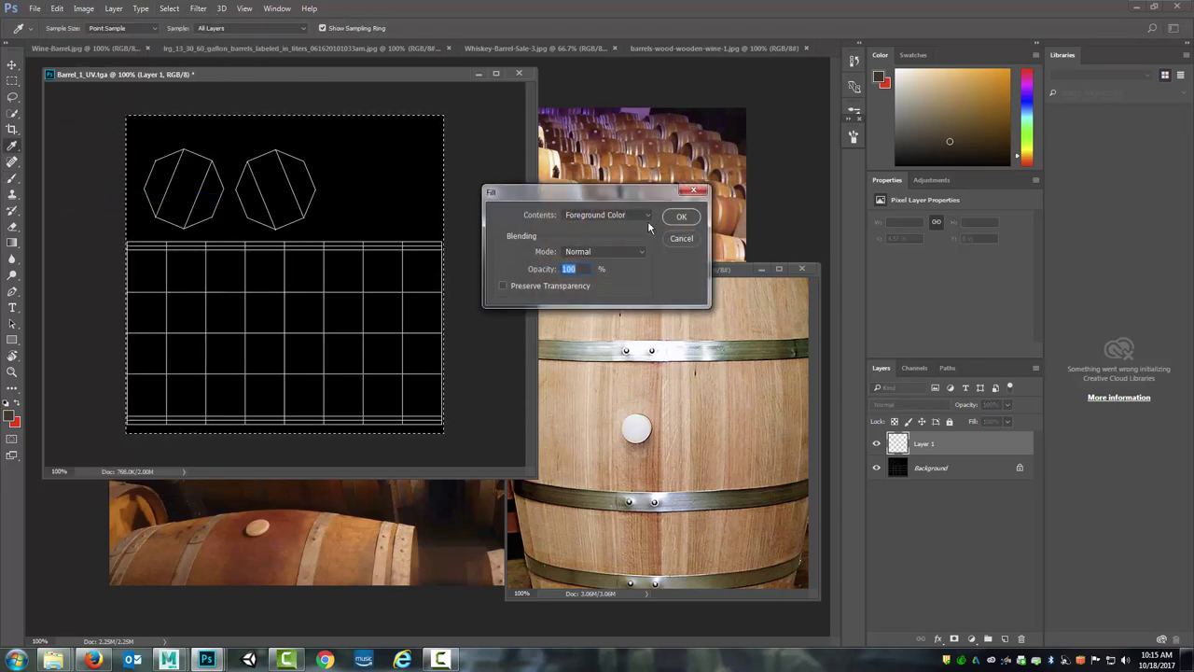
{"action": "left_click", "coordinate": [645, 216]}
{"action": "left_click", "coordinate": [610, 243]}
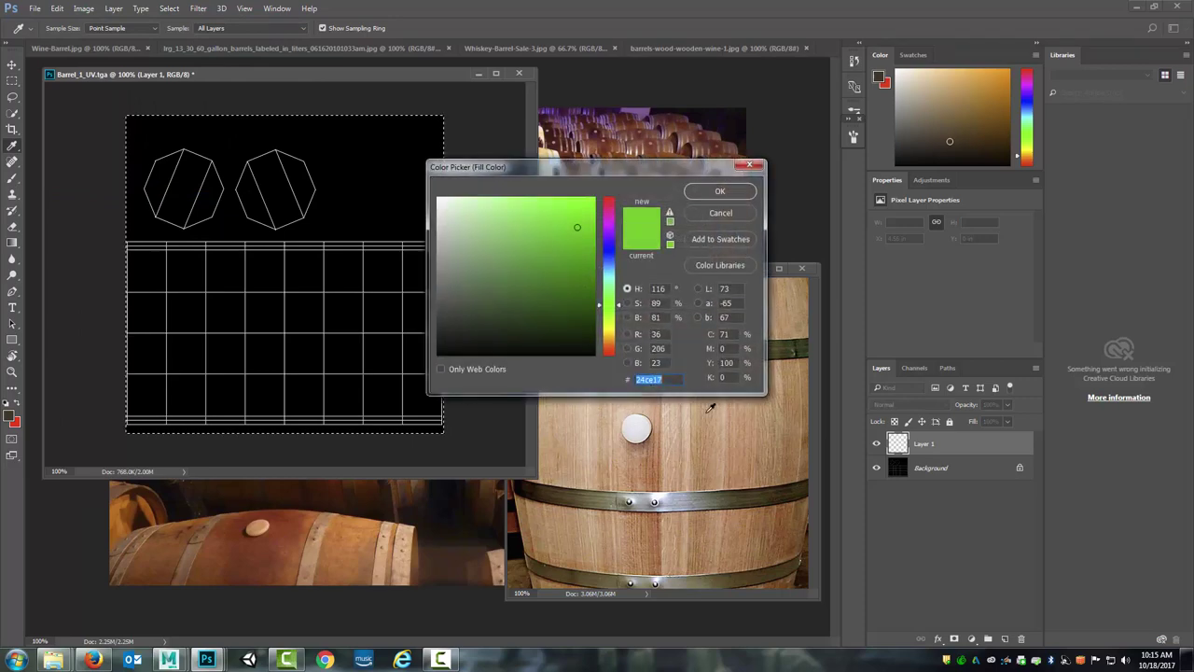
Sample a tan wood shade from the barrel photo, lighten it slightly, and fill Layer 1
{"action": "left_click", "coordinate": [680, 447]}
{"action": "left_click", "coordinate": [681, 445]}
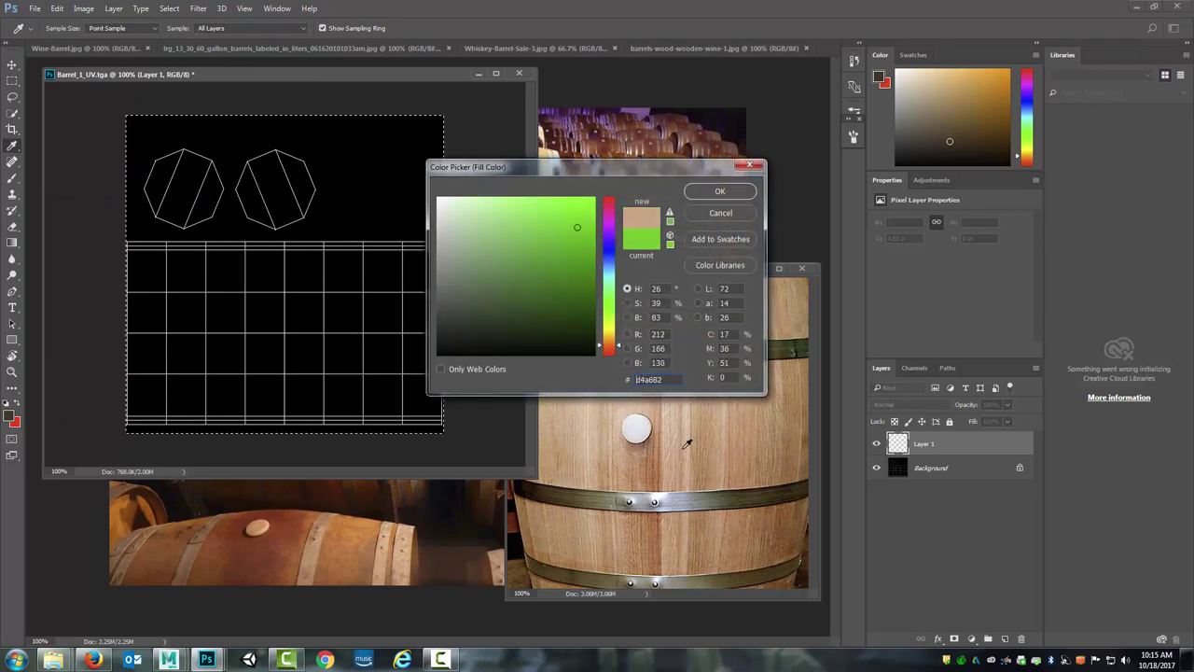
{"action": "left_click", "coordinate": [684, 445]}
{"action": "left_click", "coordinate": [683, 445]}
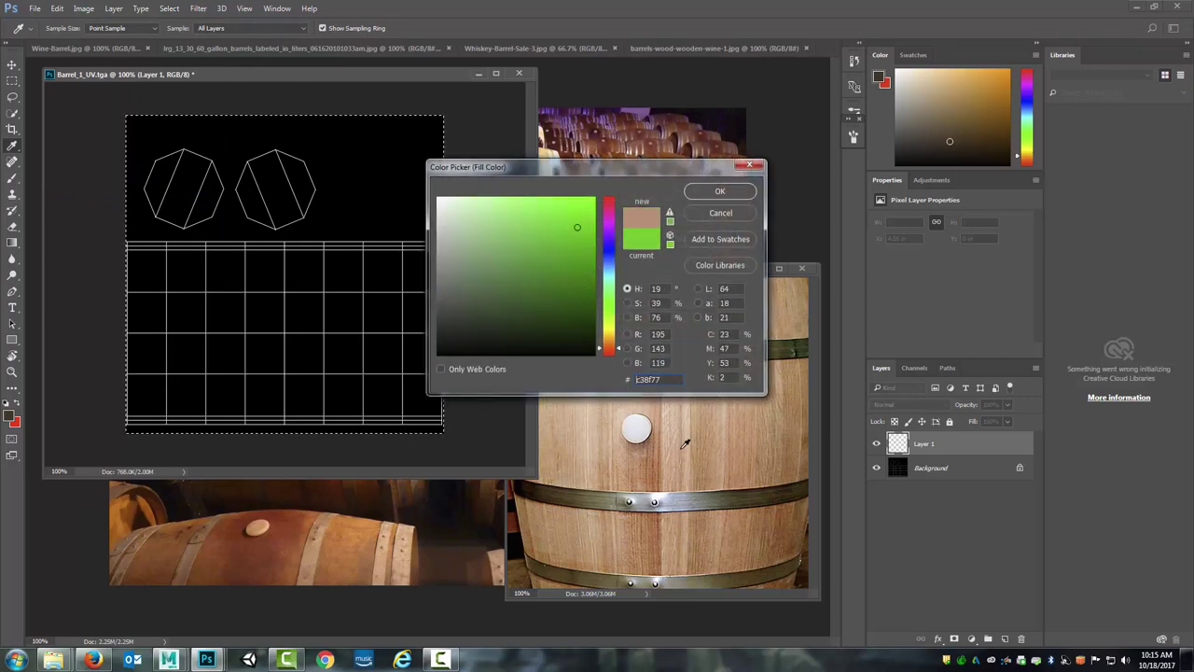
{"action": "left_click", "coordinate": [684, 444]}
{"action": "left_click", "coordinate": [684, 445]}
{"action": "left_click", "coordinate": [684, 444]}
{"action": "left_click", "coordinate": [685, 444]}
{"action": "left_click", "coordinate": [686, 444]}
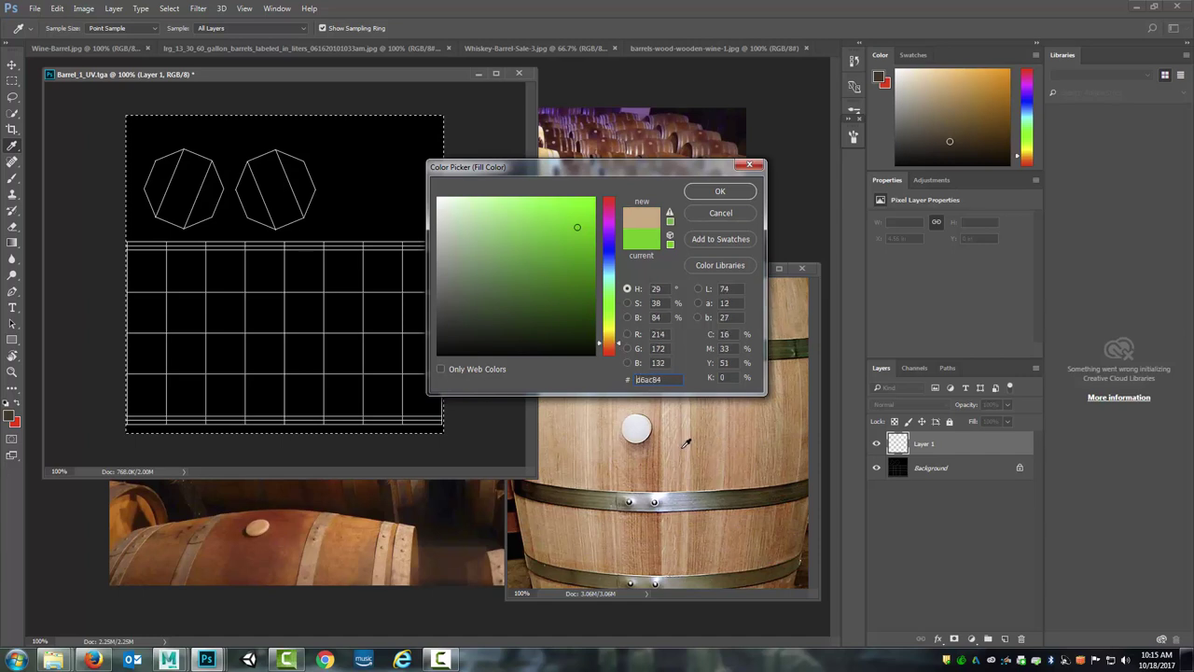
{"action": "left_click", "coordinate": [686, 443]}
{"action": "left_click", "coordinate": [683, 444]}
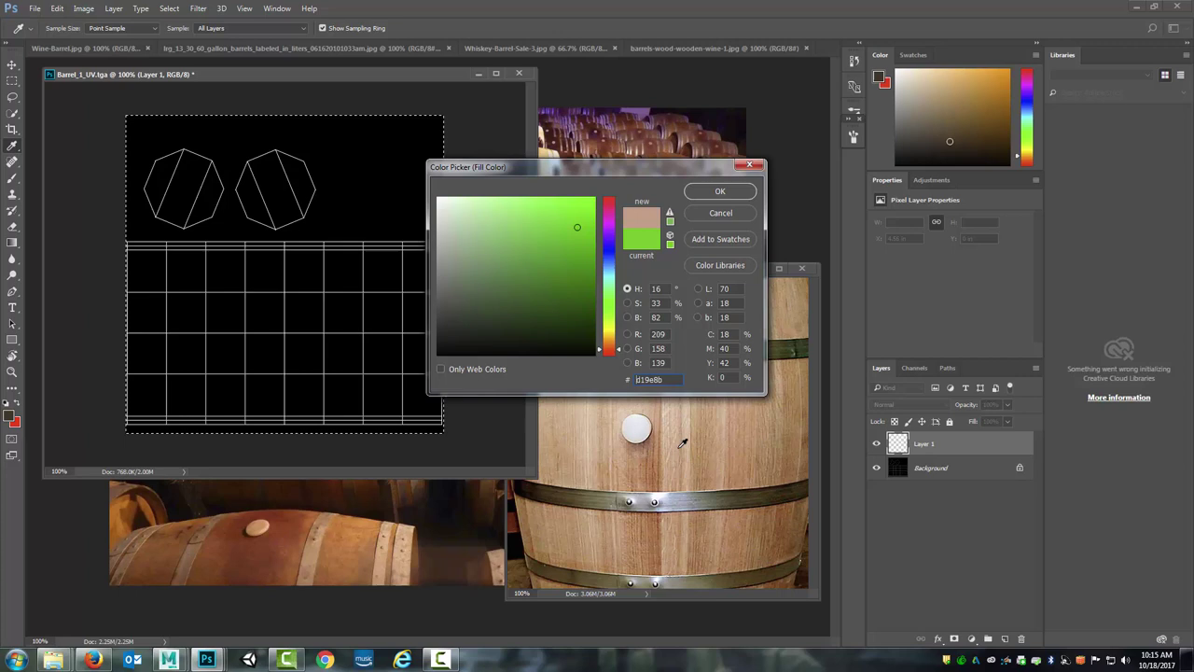
{"action": "left_click", "coordinate": [511, 237]}
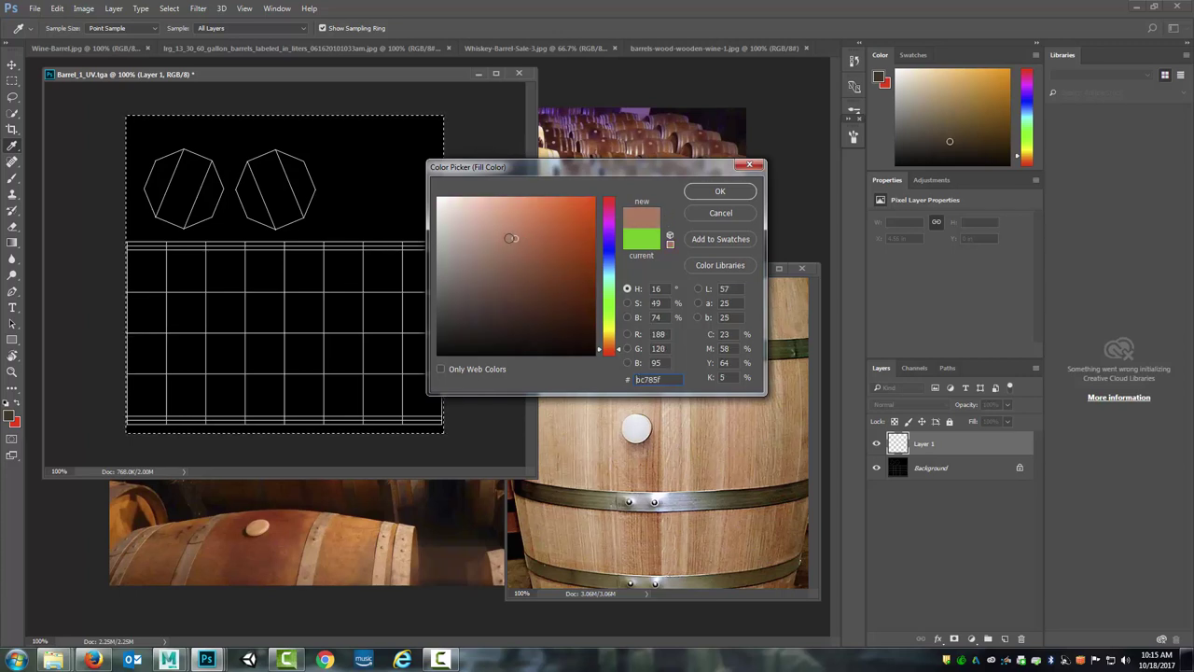
{"action": "left_click_drag", "start_coordinate": [511, 238], "coordinate": [504, 232]}
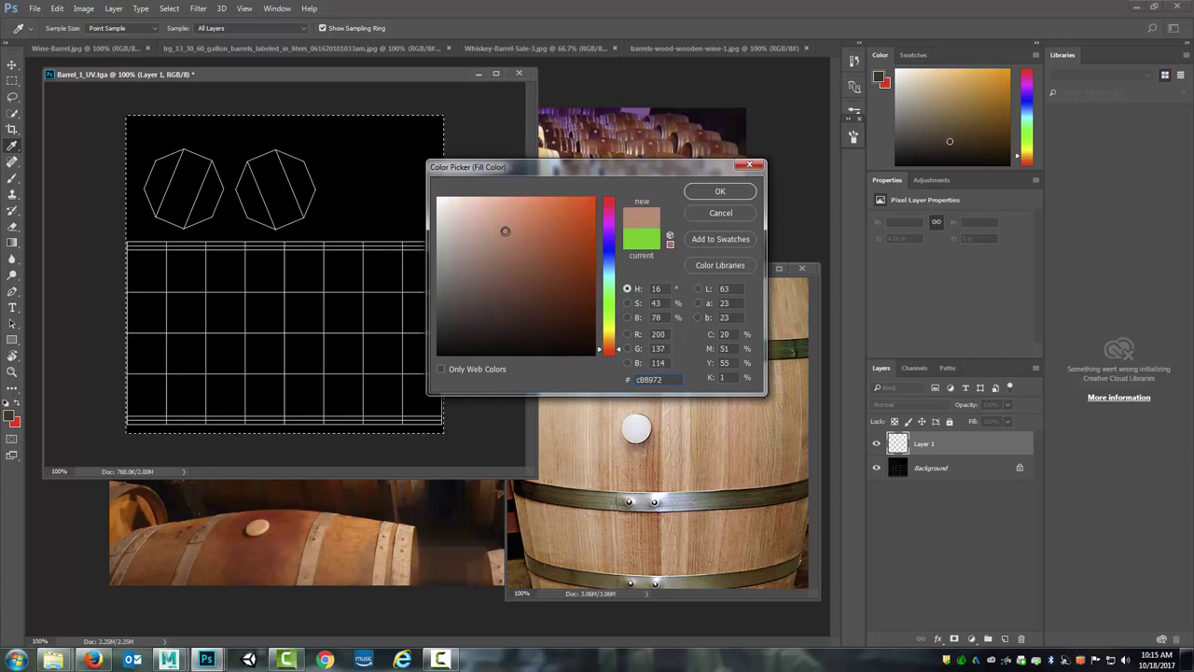
{"action": "left_click", "coordinate": [719, 191]}
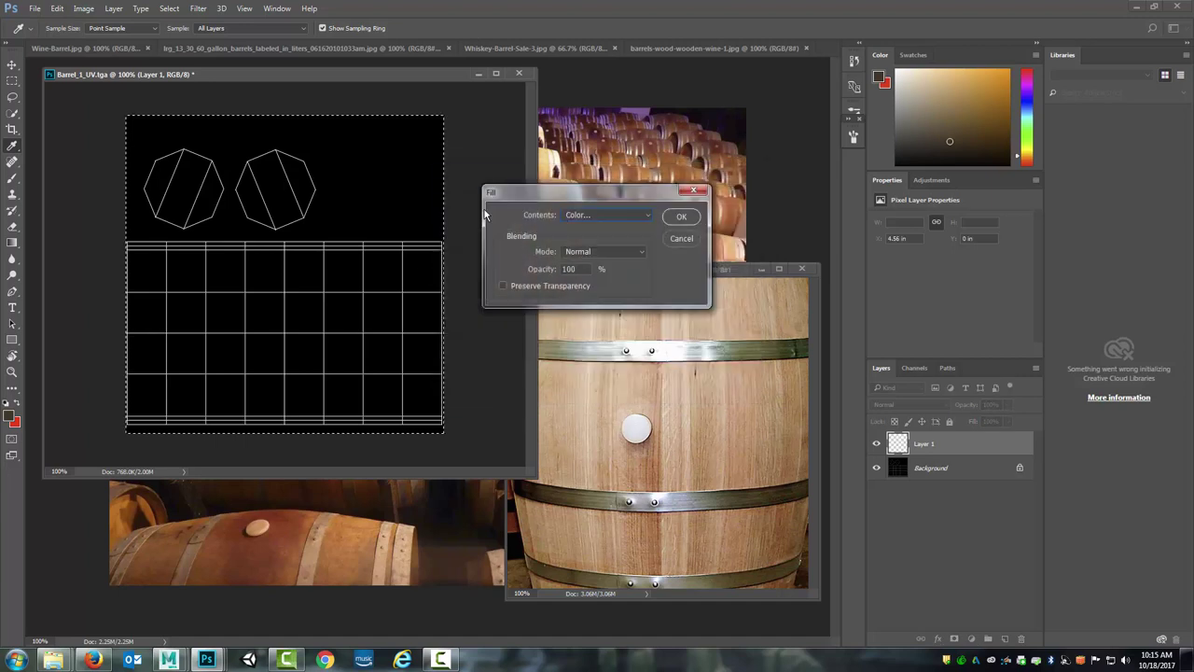
{"action": "left_click", "coordinate": [681, 216]}
{"action": "key", "text": "b"}
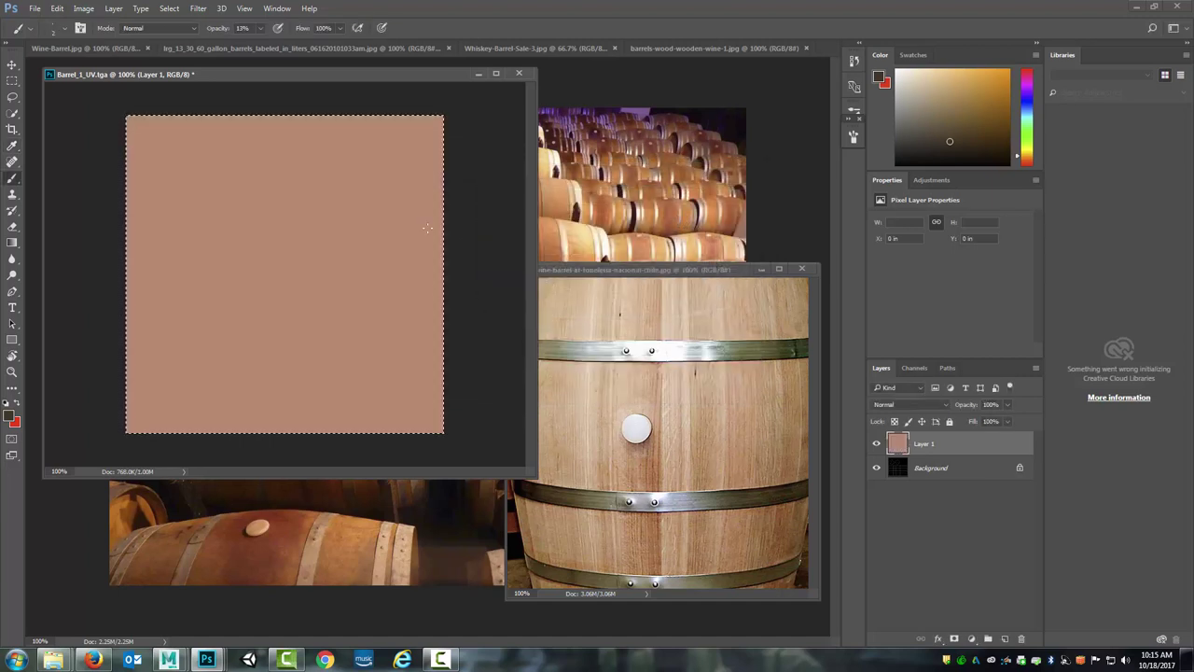
{"action": "left_click", "coordinate": [947, 468]}
{"action": "left_click", "coordinate": [961, 448]}
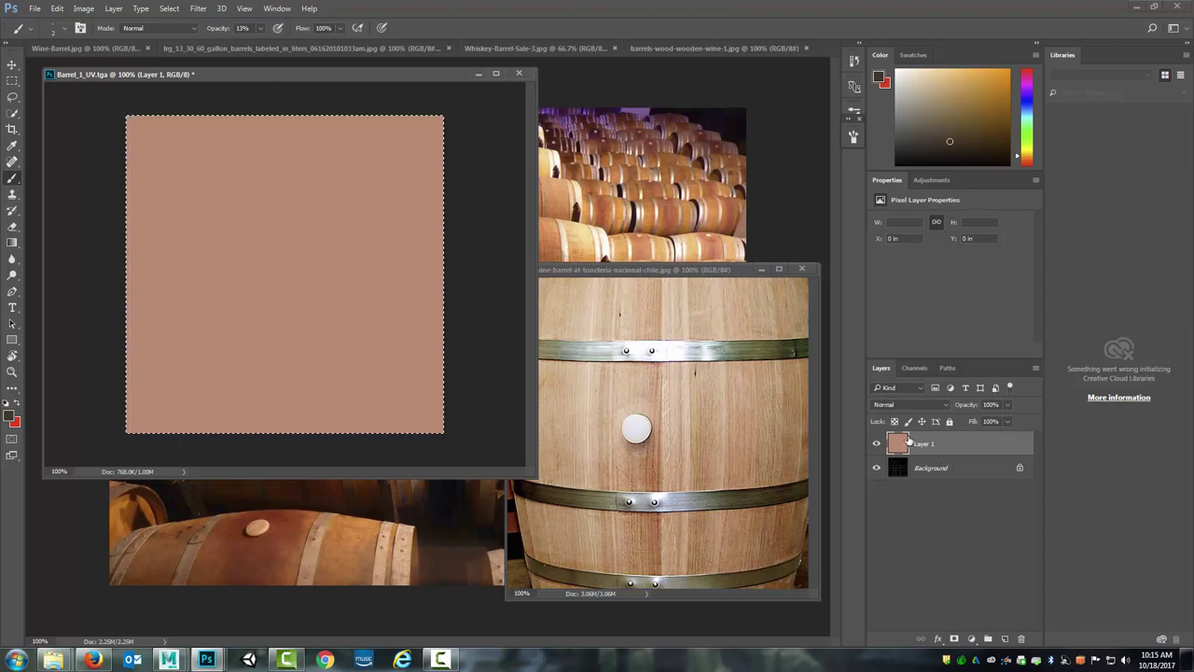
{"action": "left_click", "coordinate": [875, 445]}
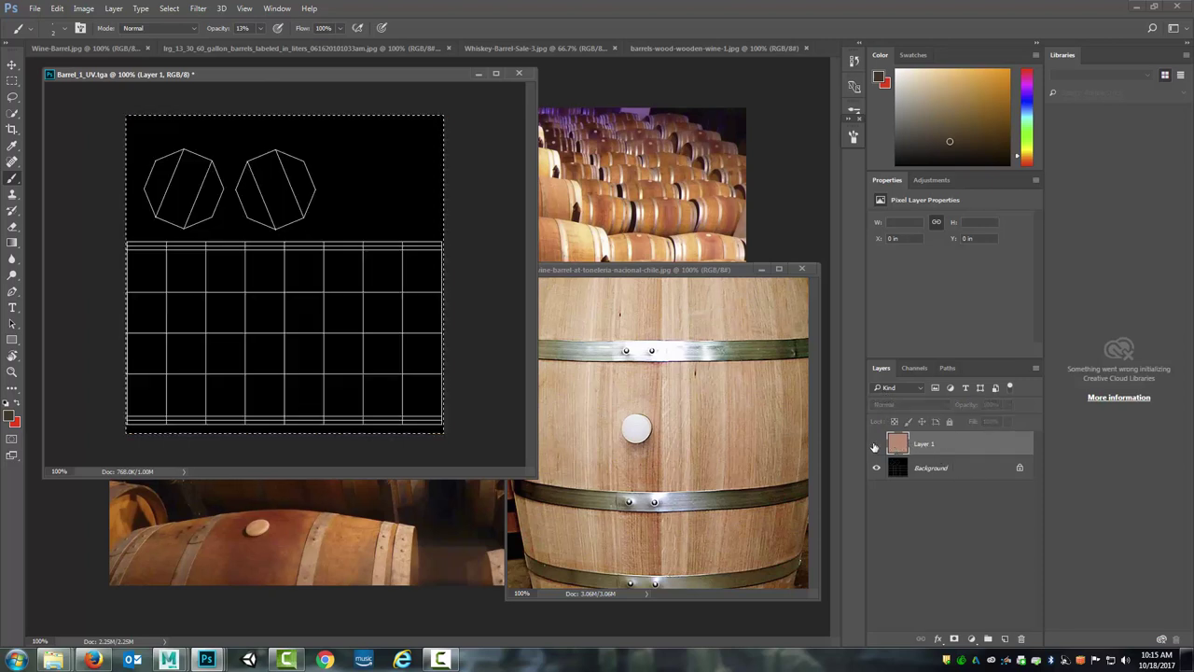
{"action": "left_click", "coordinate": [875, 445]}
{"action": "left_click", "coordinate": [945, 470]}
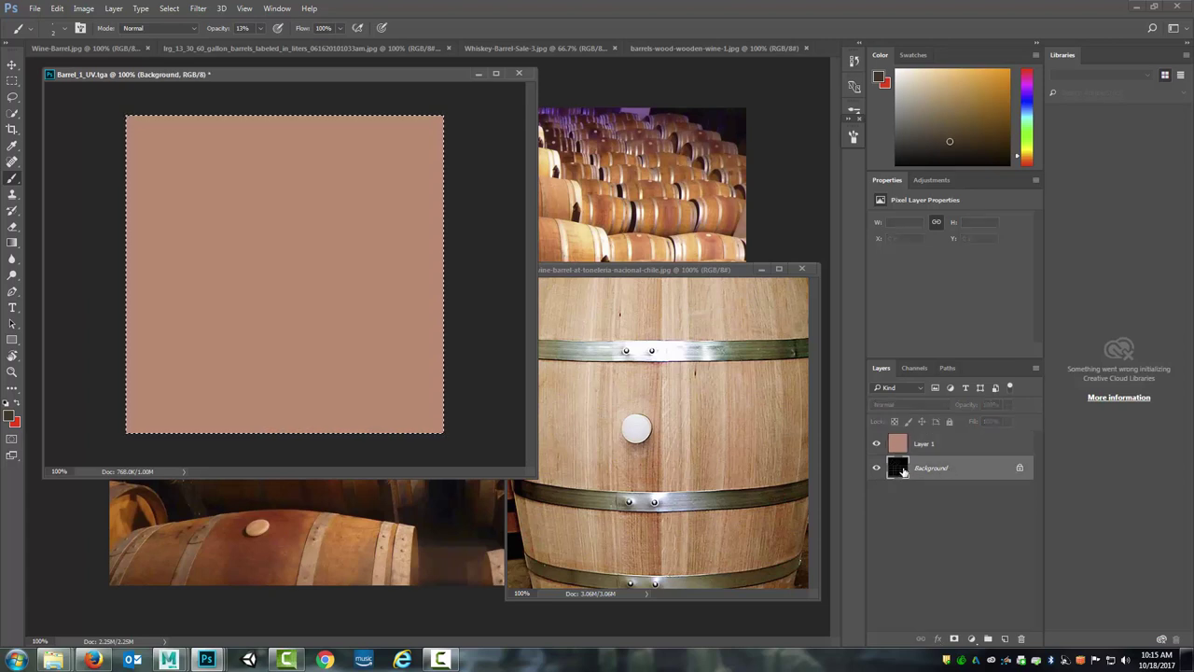
{"action": "right_click", "coordinate": [929, 469]}
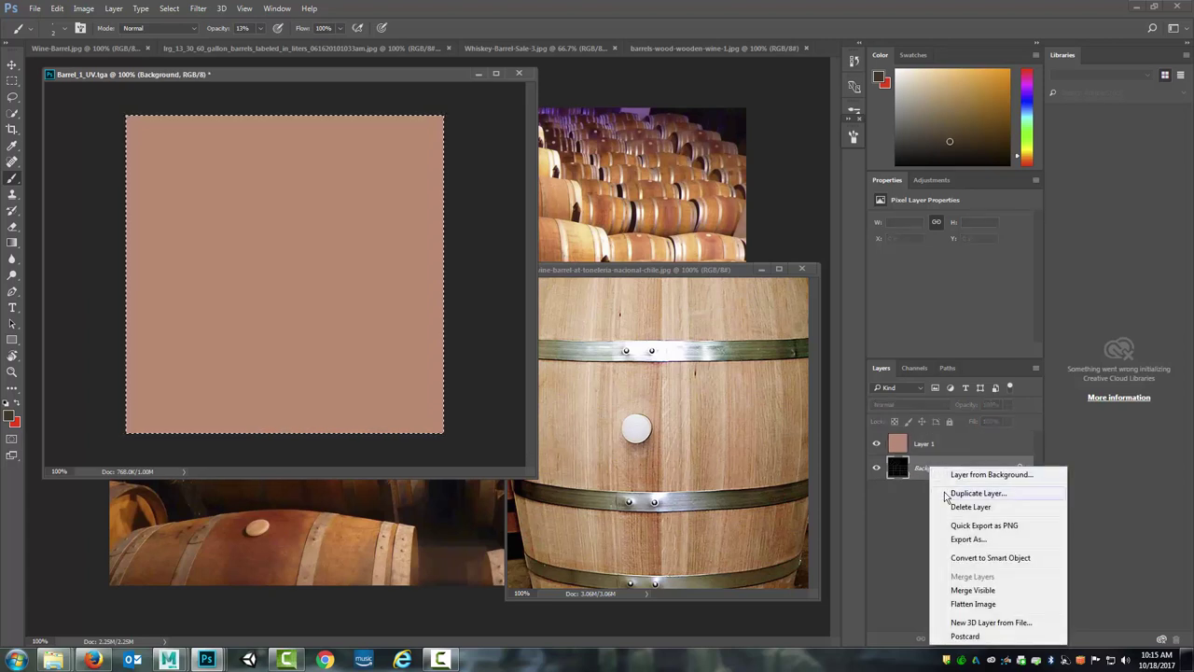
{"action": "left_click", "coordinate": [914, 506]}
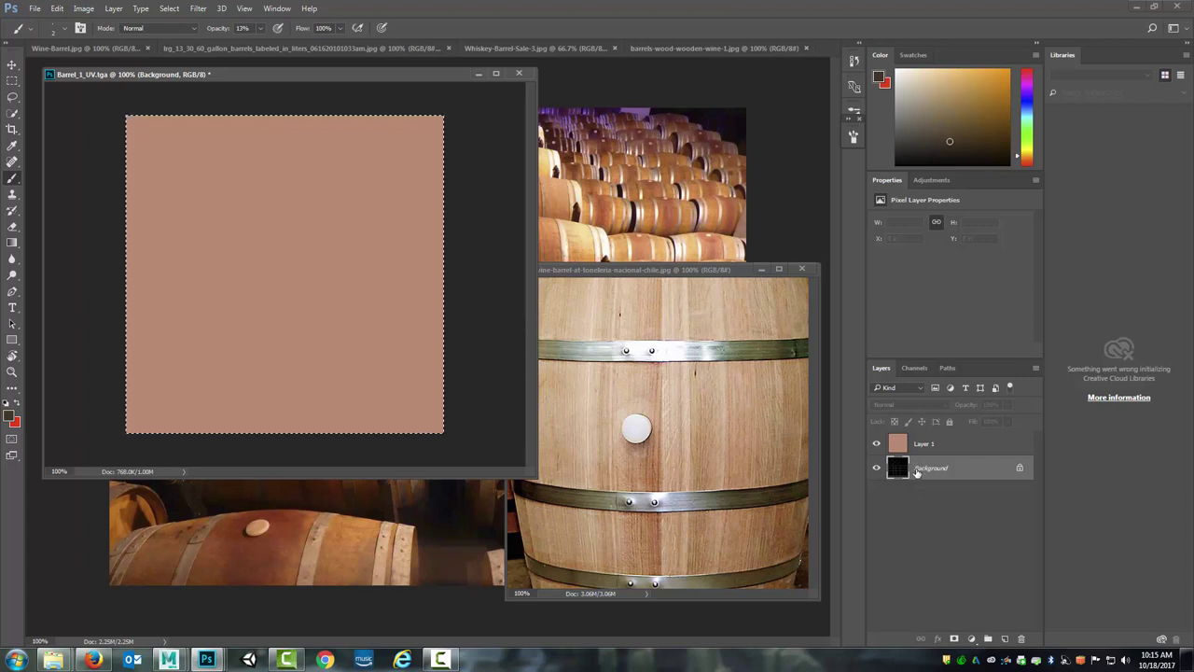
Duplicate the wireframe as Layer 2, move it above Layer 1, and blend it in Screen mode
{"action": "key", "text": "ctrl+j"}
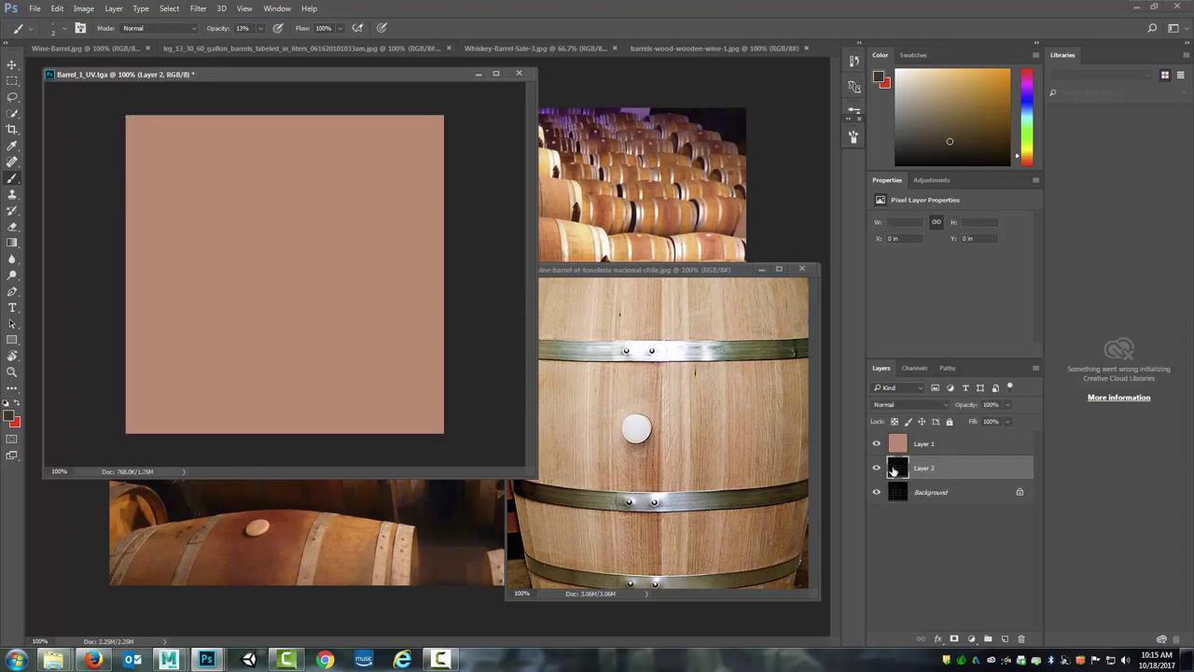
{"action": "left_click_drag", "start_coordinate": [953, 471], "coordinate": [950, 440]}
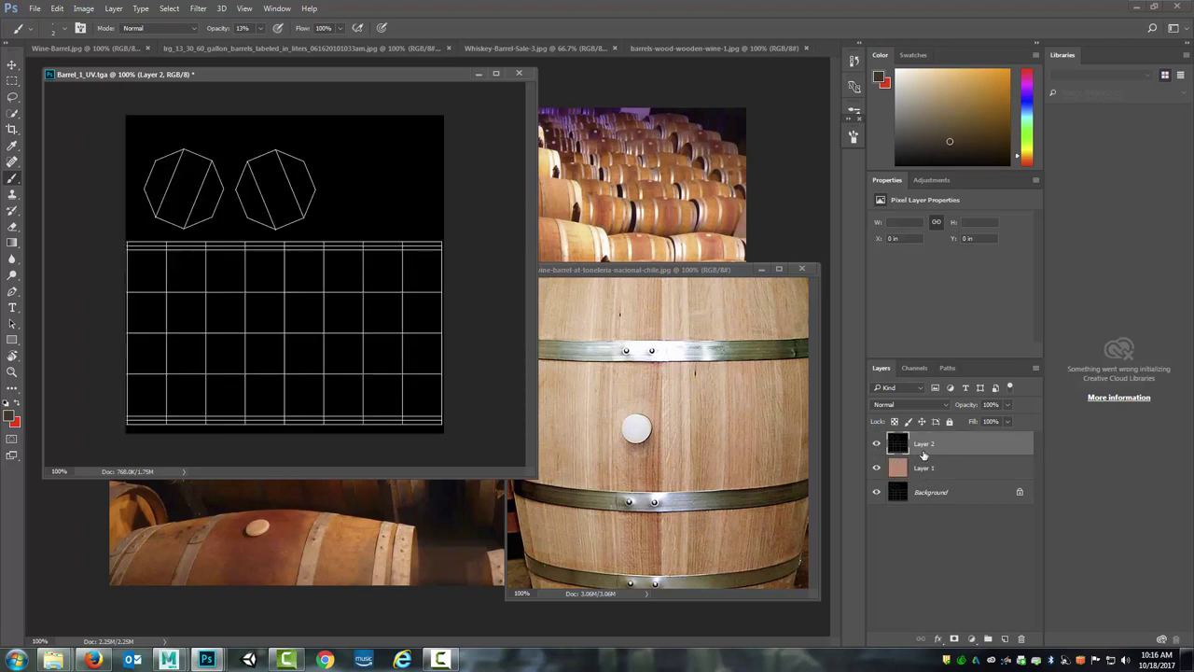
{"action": "left_click", "coordinate": [945, 408]}
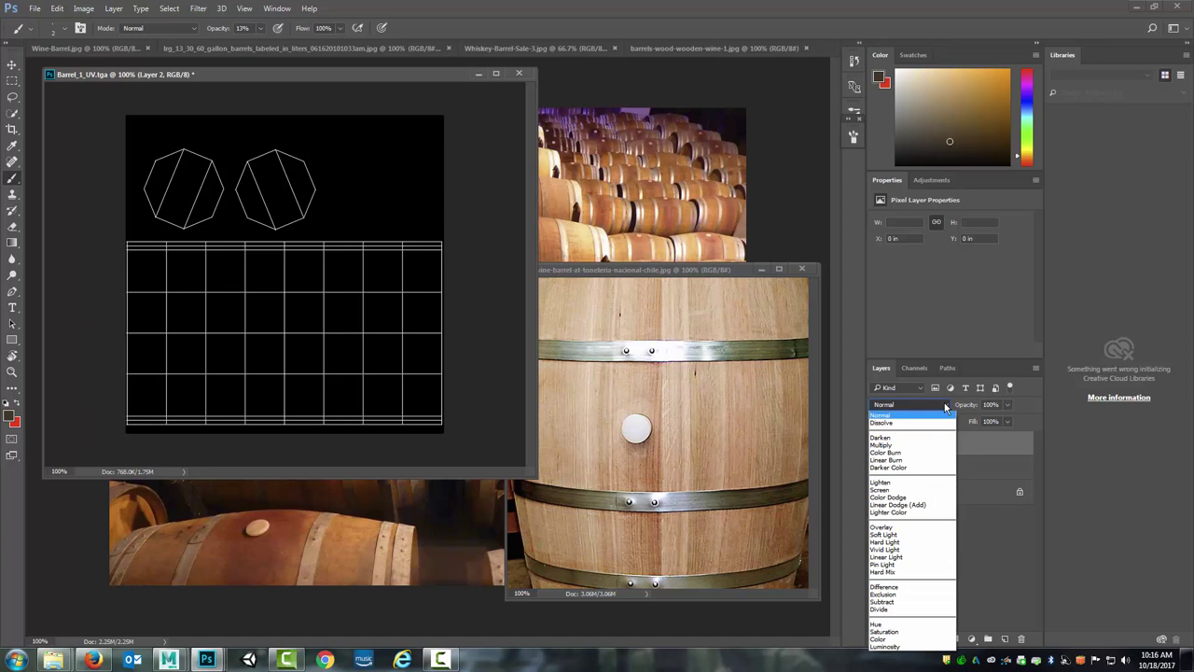
{"action": "left_click", "coordinate": [903, 490]}
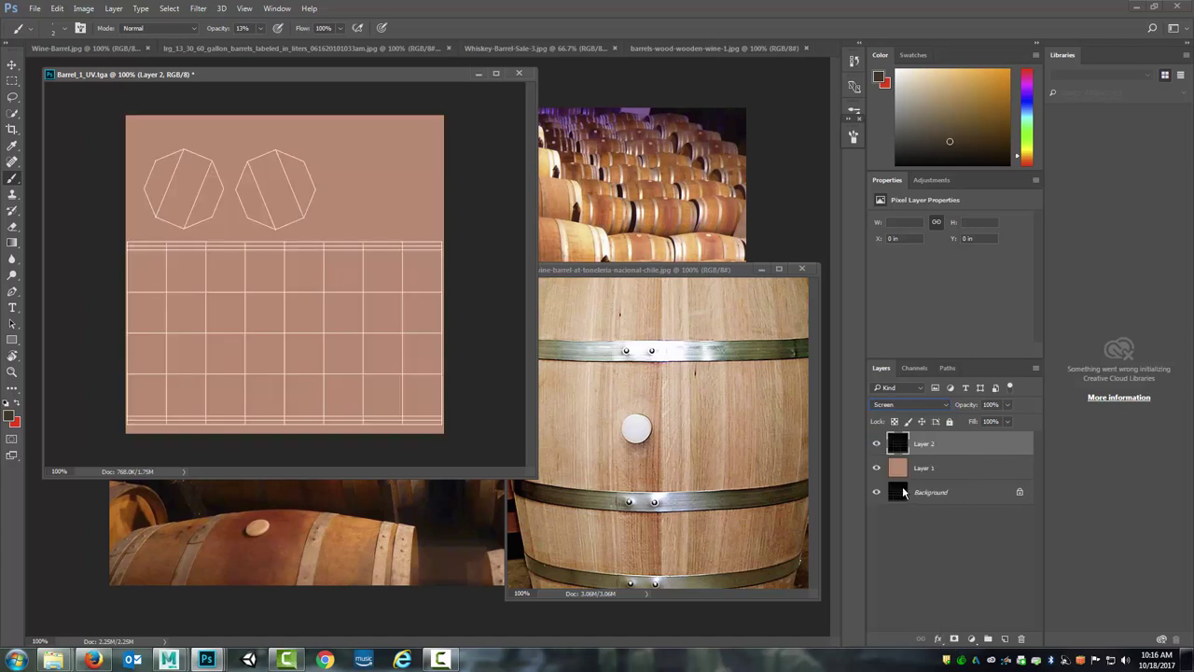
{"action": "left_click", "coordinate": [876, 445]}
{"action": "left_click", "coordinate": [876, 445]}
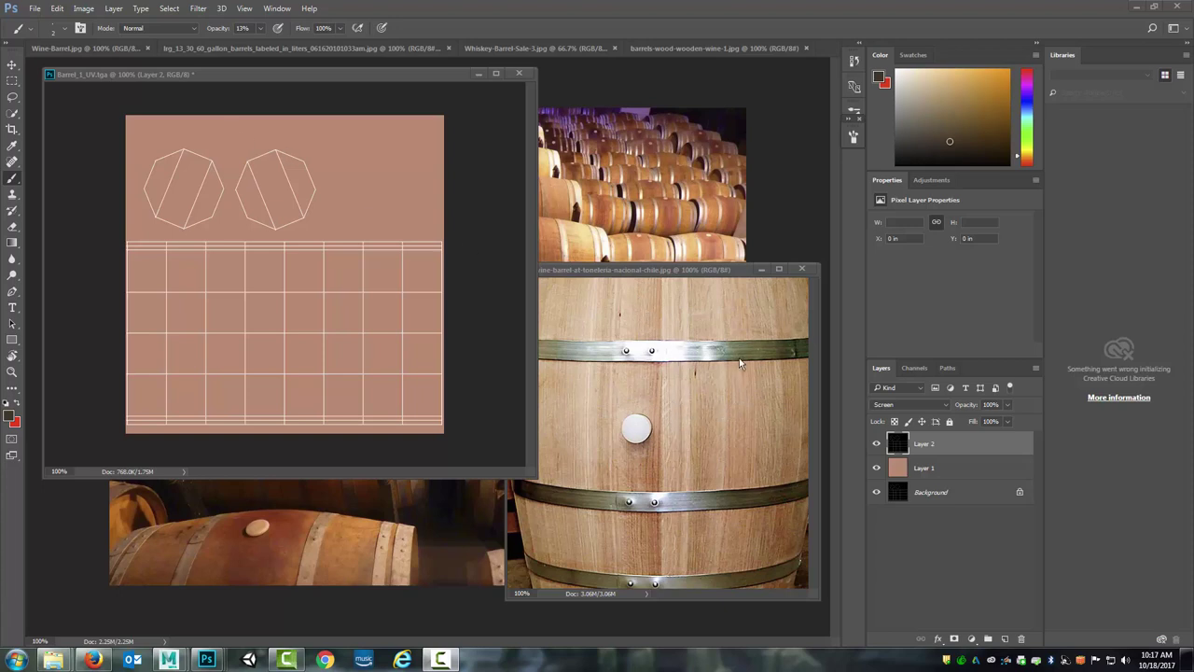
Reapply Screen blending to the Layer 2 wireframe copy
{"action": "left_click", "coordinate": [898, 451]}
{"action": "left_click", "coordinate": [929, 469]}
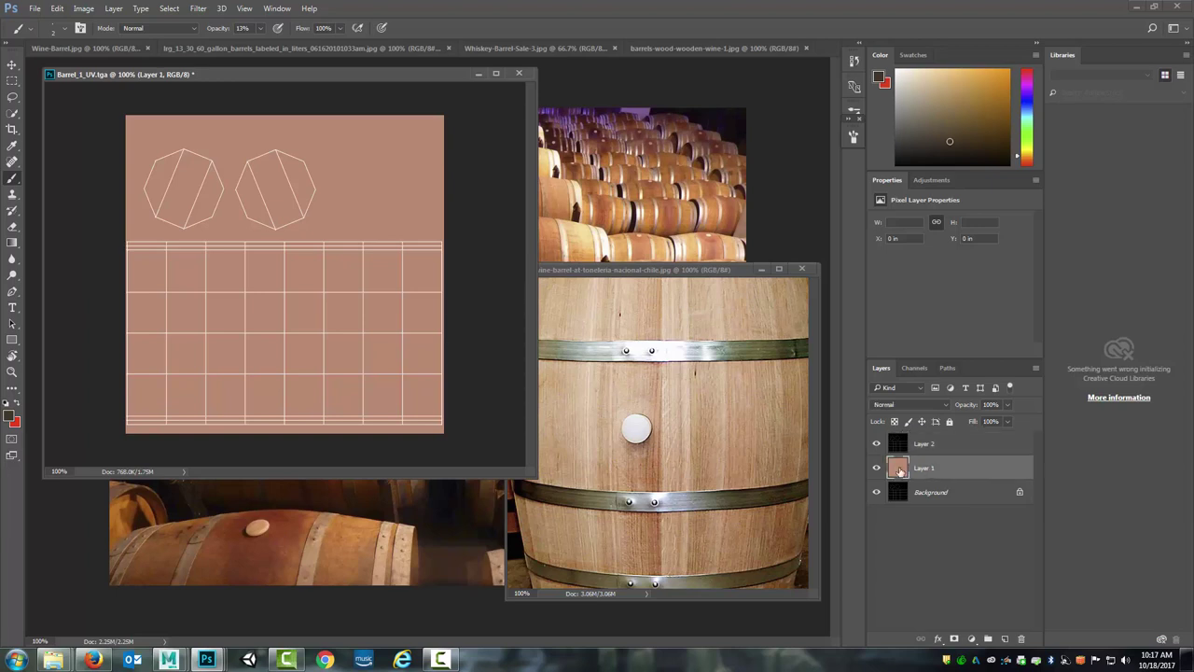
{"action": "left_click", "coordinate": [951, 445]}
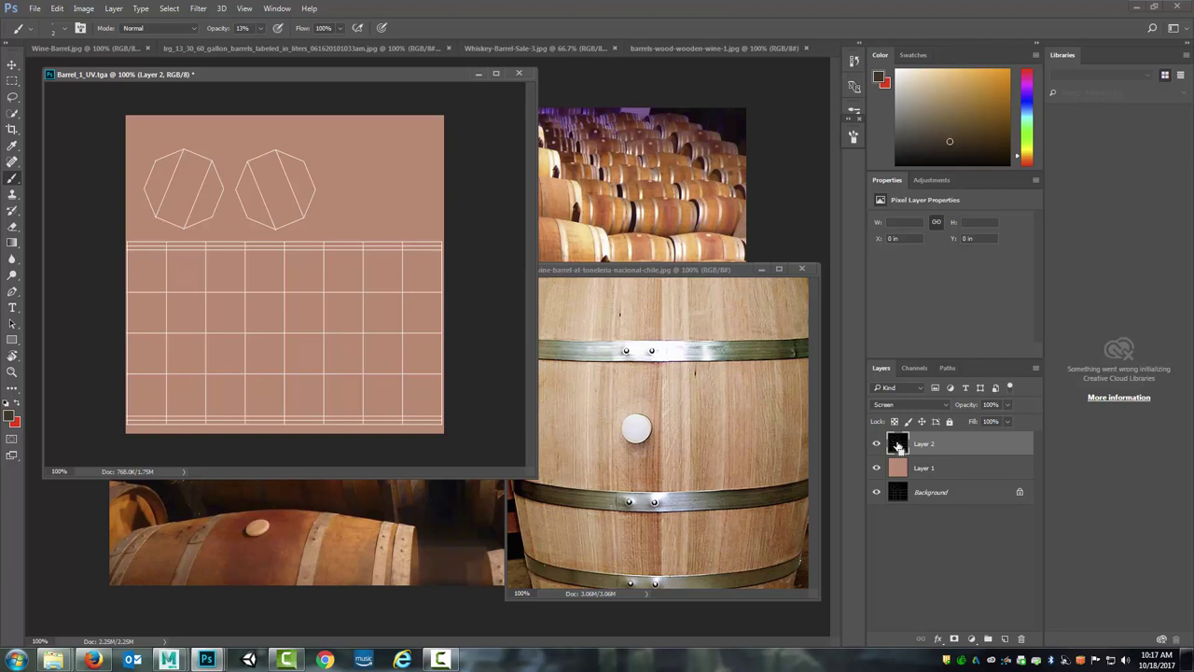
{"action": "key", "text": "ctrl+z"}
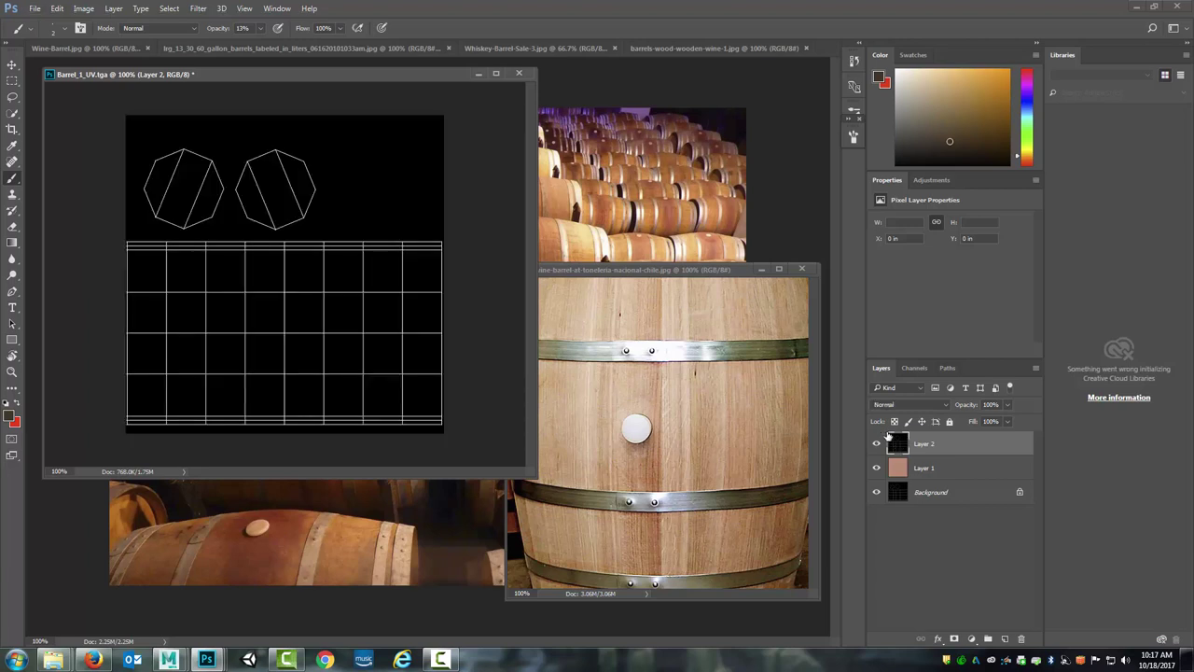
{"action": "left_click", "coordinate": [941, 408]}
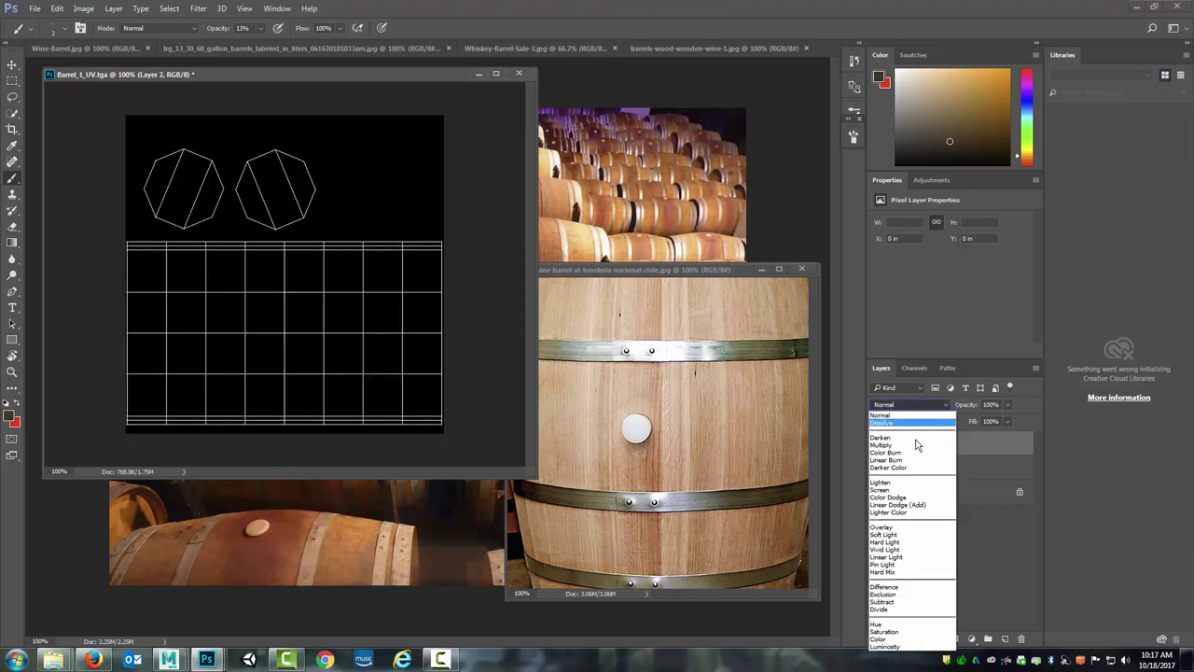
{"action": "left_click", "coordinate": [904, 490]}
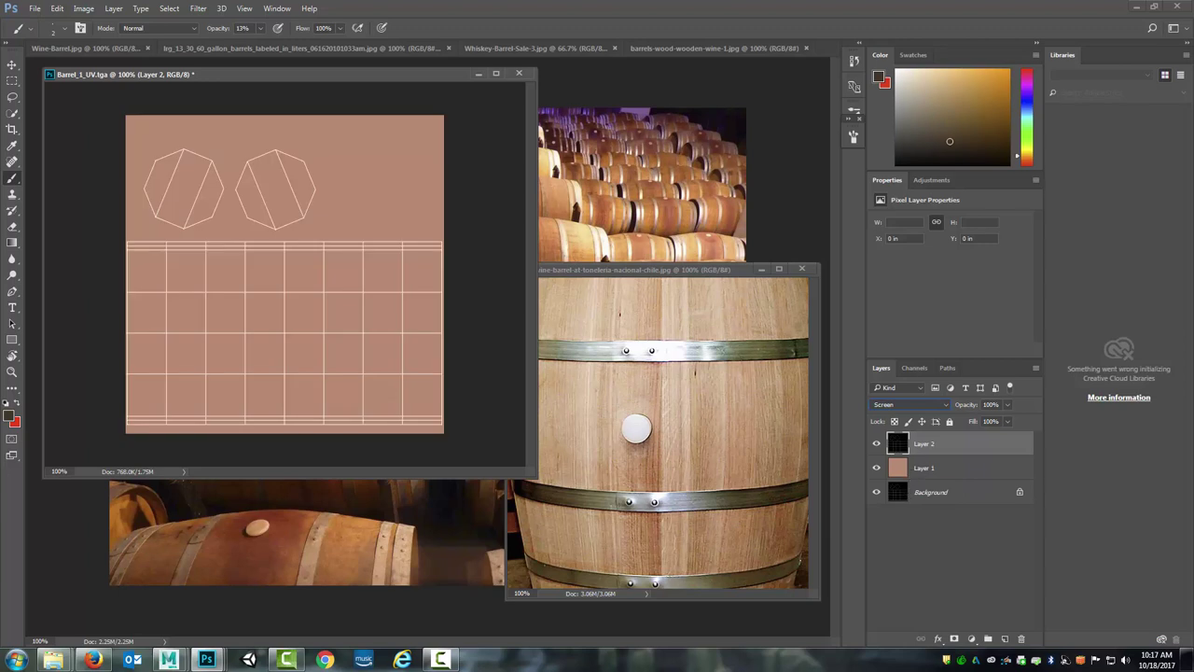
Make Layer 1 the working layer and pick the Rectangular Marquee tool
{"action": "key", "text": "alt+Tab"}
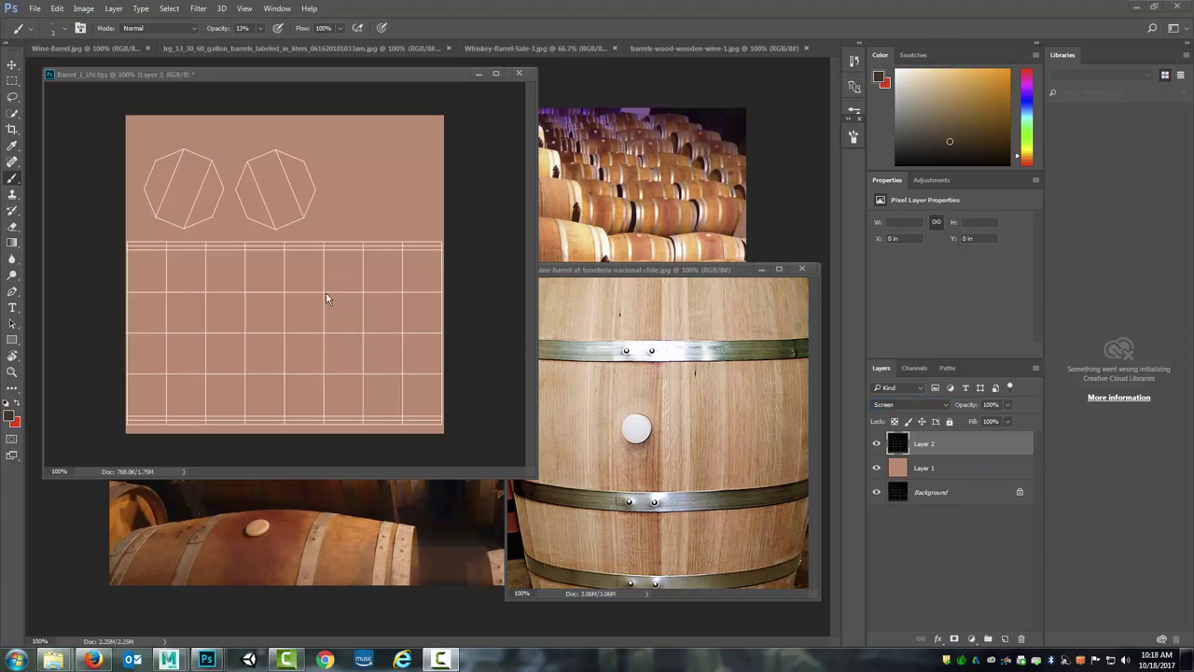
{"action": "key", "text": "alt+Tab"}
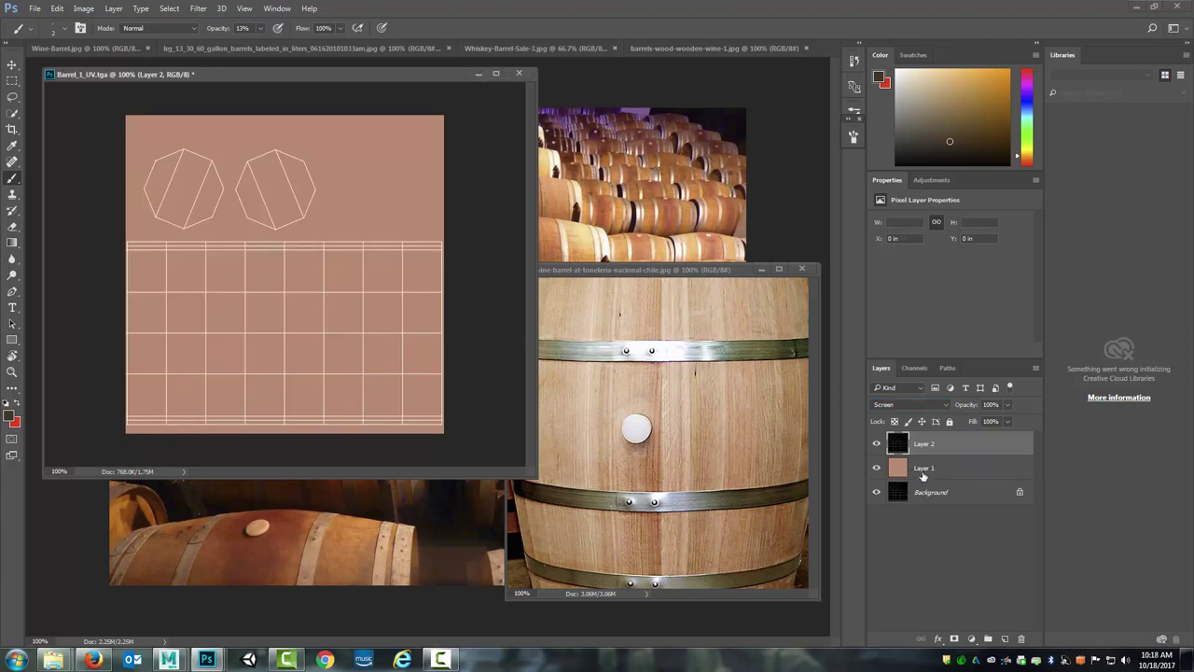
{"action": "left_click", "coordinate": [921, 474]}
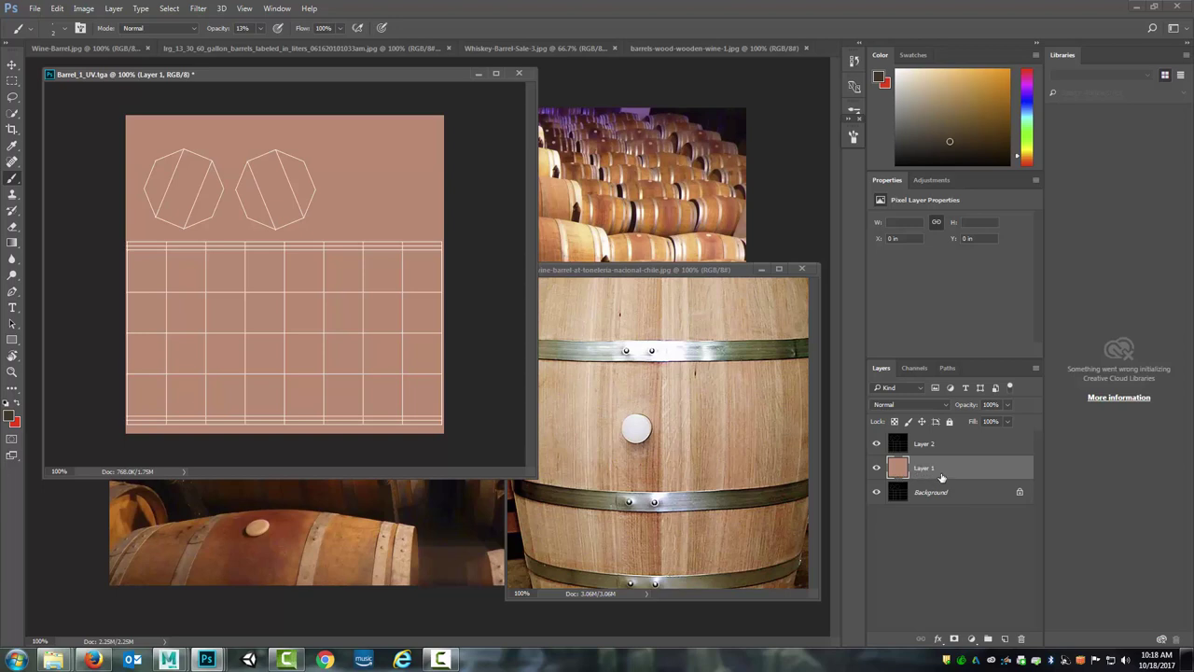
{"action": "left_click", "coordinate": [12, 80]}
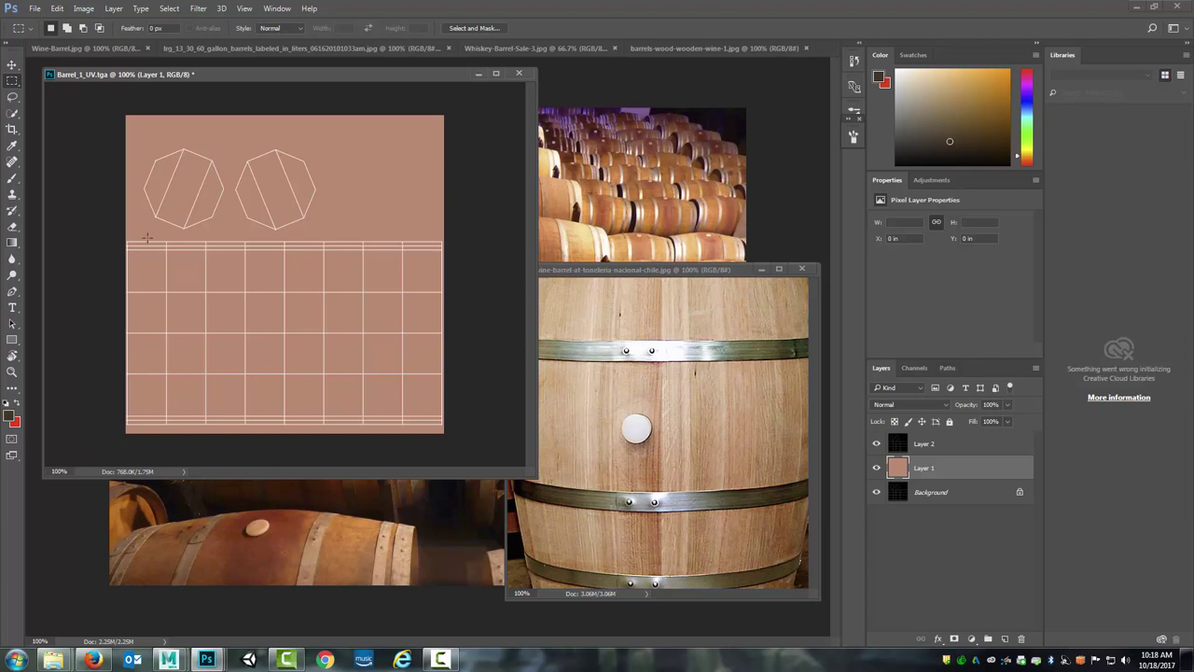
Marquee thin vertical strips down all ten barrel-side grid columns, redrawing the misplaced fourth one
{"action": "left_click_drag", "start_coordinate": [139, 240], "coordinate": [148, 430]}
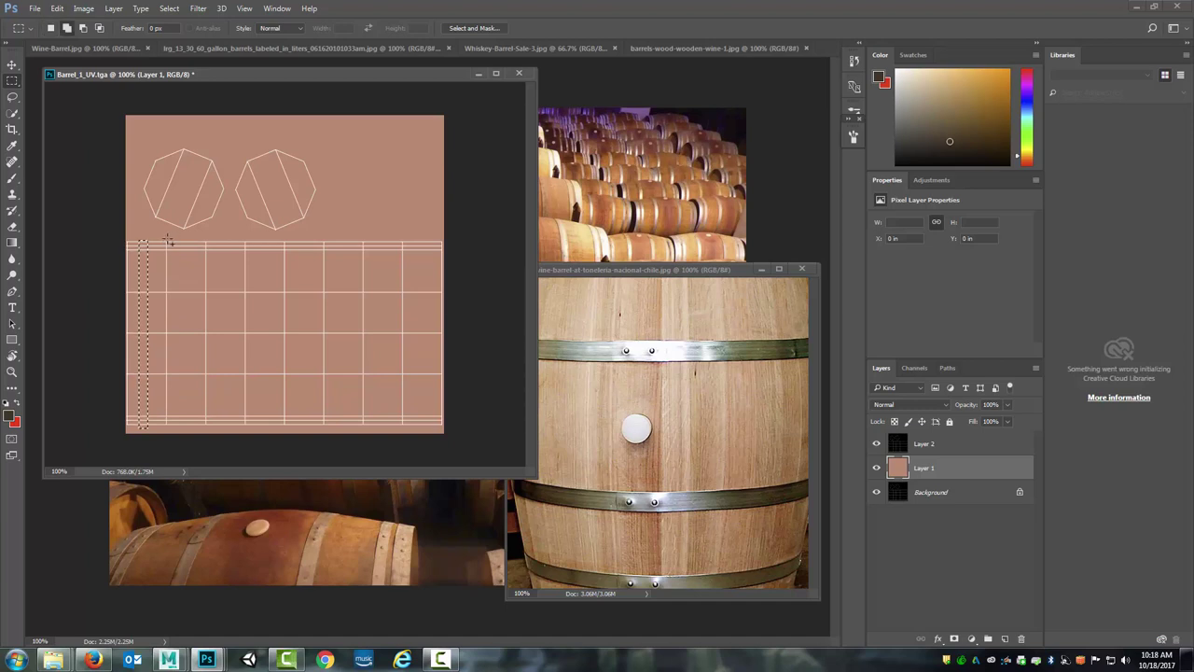
{"action": "left_click_drag", "start_coordinate": [168, 239], "coordinate": [176, 432]}
{"action": "left_click_drag", "start_coordinate": [199, 239], "coordinate": [207, 432]}
{"action": "left_click_drag", "start_coordinate": [231, 239], "coordinate": [243, 432]}
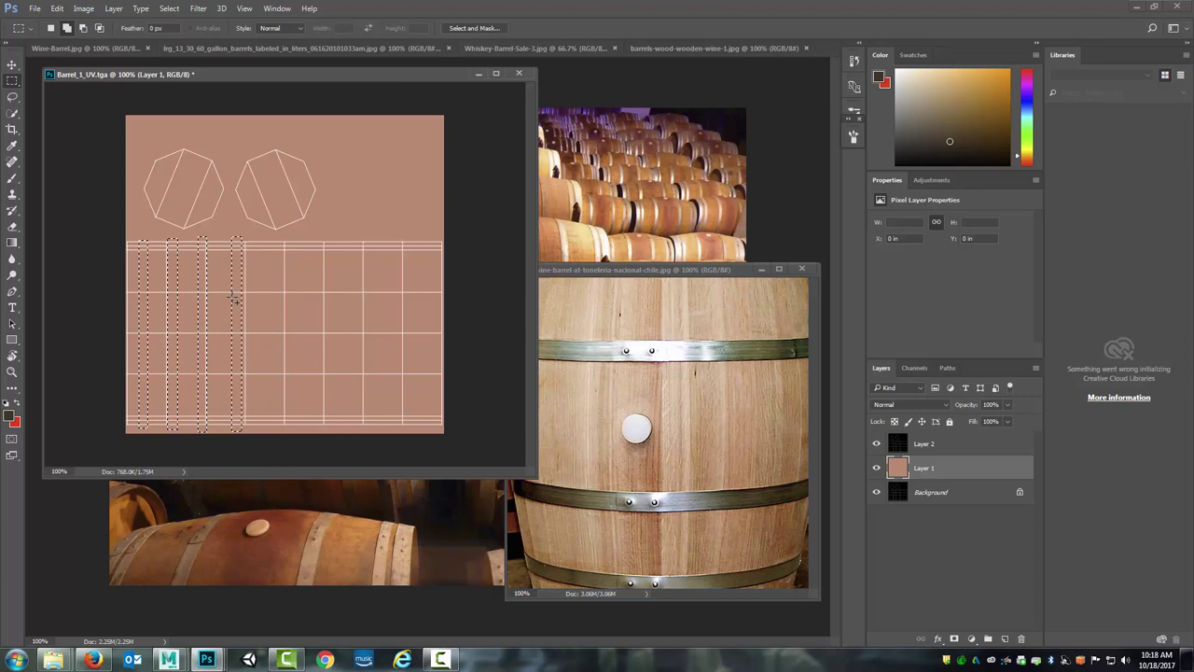
{"action": "key", "text": "ctrl+z"}
{"action": "left_click_drag", "start_coordinate": [221, 237], "coordinate": [230, 431]}
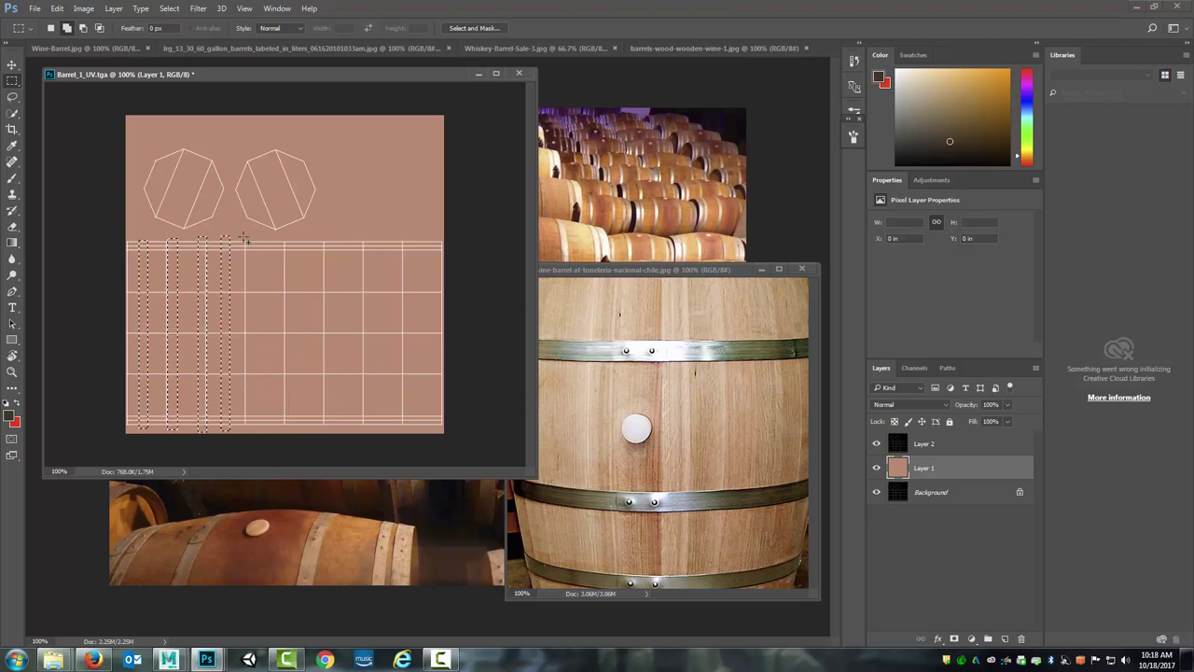
{"action": "left_click_drag", "start_coordinate": [244, 238], "coordinate": [257, 432]}
{"action": "left_click_drag", "start_coordinate": [280, 240], "coordinate": [291, 431]}
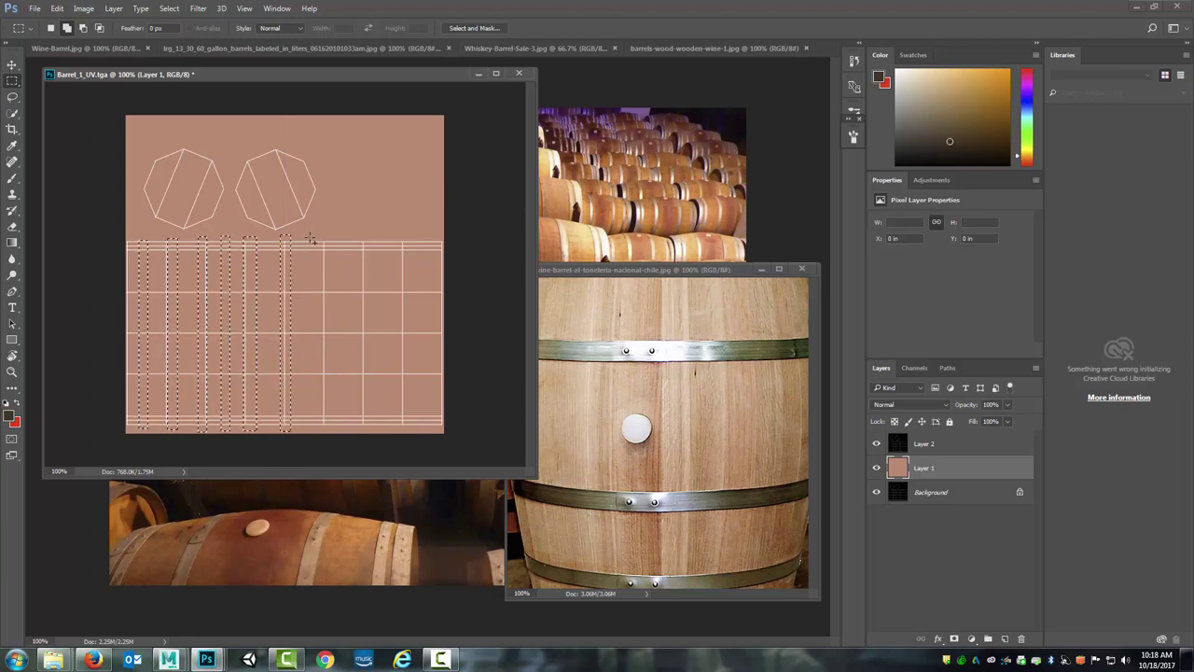
{"action": "left_click_drag", "start_coordinate": [310, 237], "coordinate": [321, 430]}
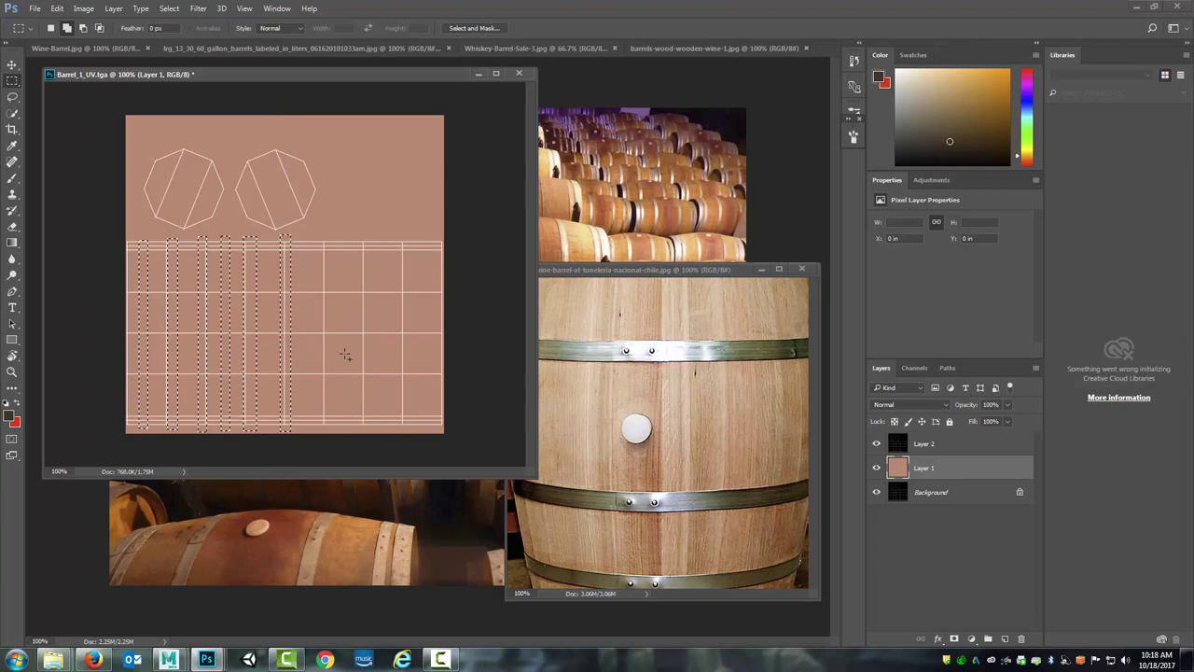
{"action": "left_click_drag", "start_coordinate": [341, 236], "coordinate": [356, 430]}
{"action": "left_click_drag", "start_coordinate": [379, 237], "coordinate": [386, 430]}
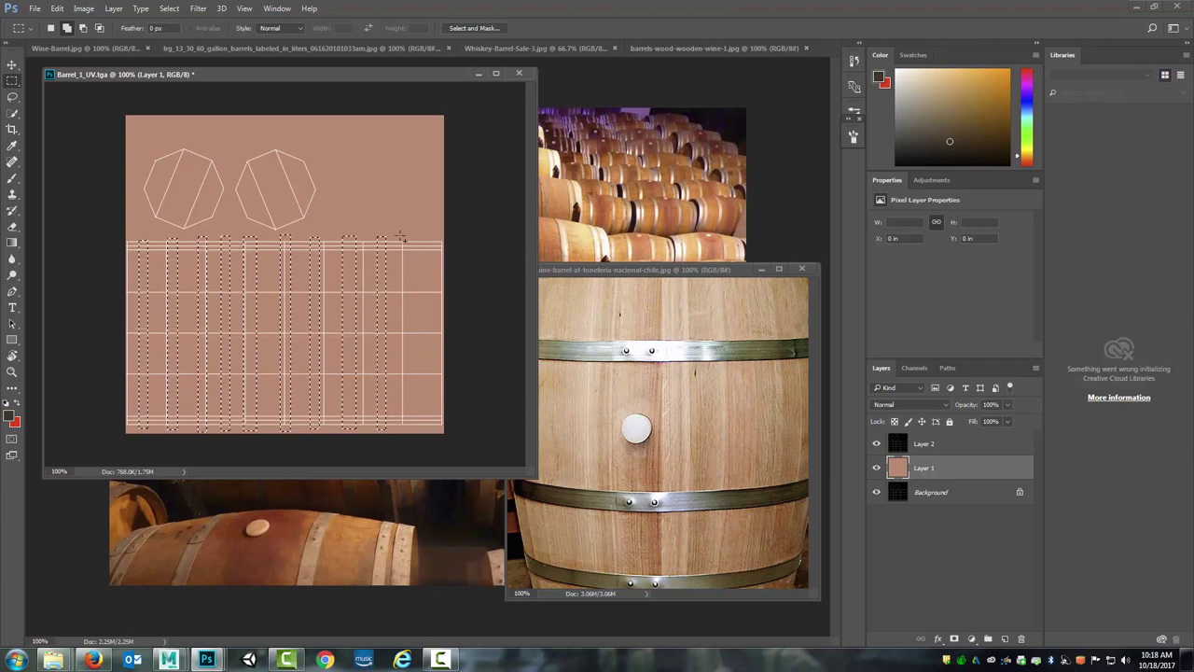
{"action": "left_click_drag", "start_coordinate": [398, 238], "coordinate": [434, 432]}
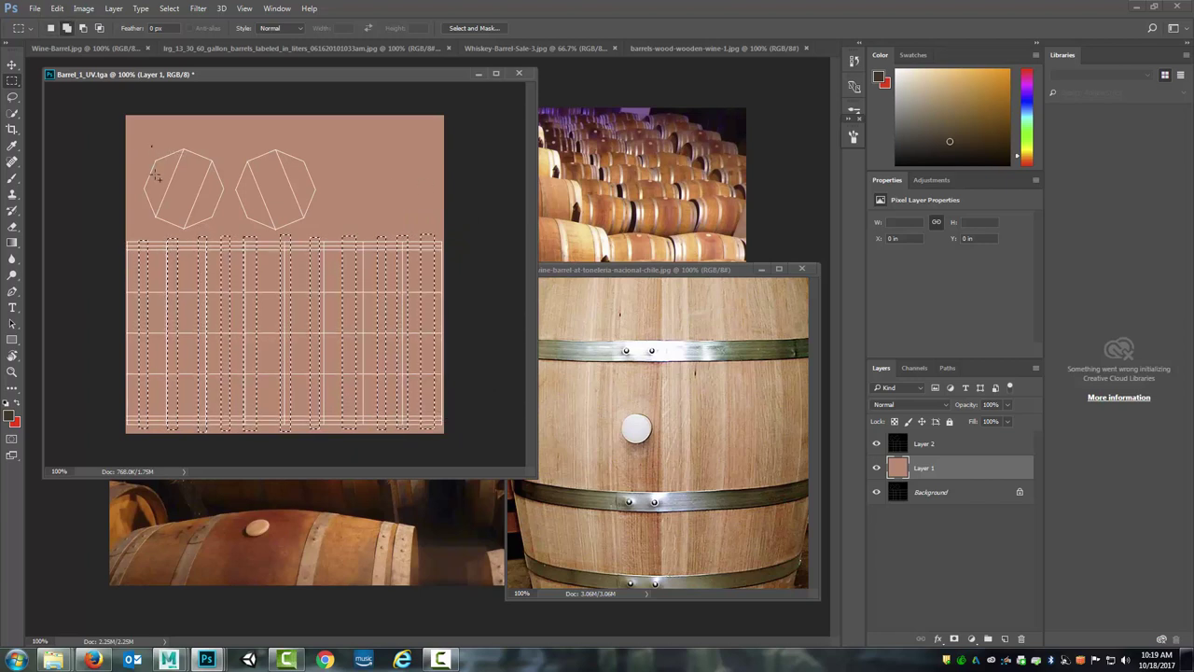
Add vertical marquee strips across the left and right octagon lids to the selection
{"action": "left_click_drag", "start_coordinate": [151, 145], "coordinate": [164, 226]}
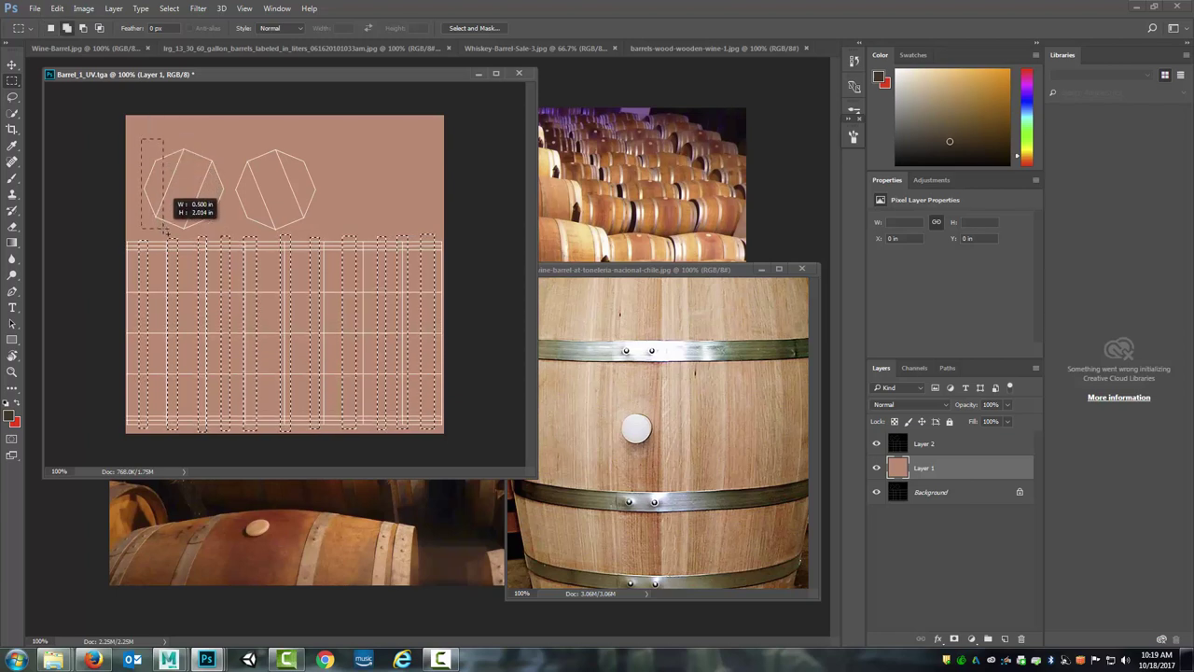
{"action": "left_click_drag", "start_coordinate": [164, 231], "coordinate": [165, 230]}
{"action": "left_click_drag", "start_coordinate": [178, 133], "coordinate": [191, 226]}
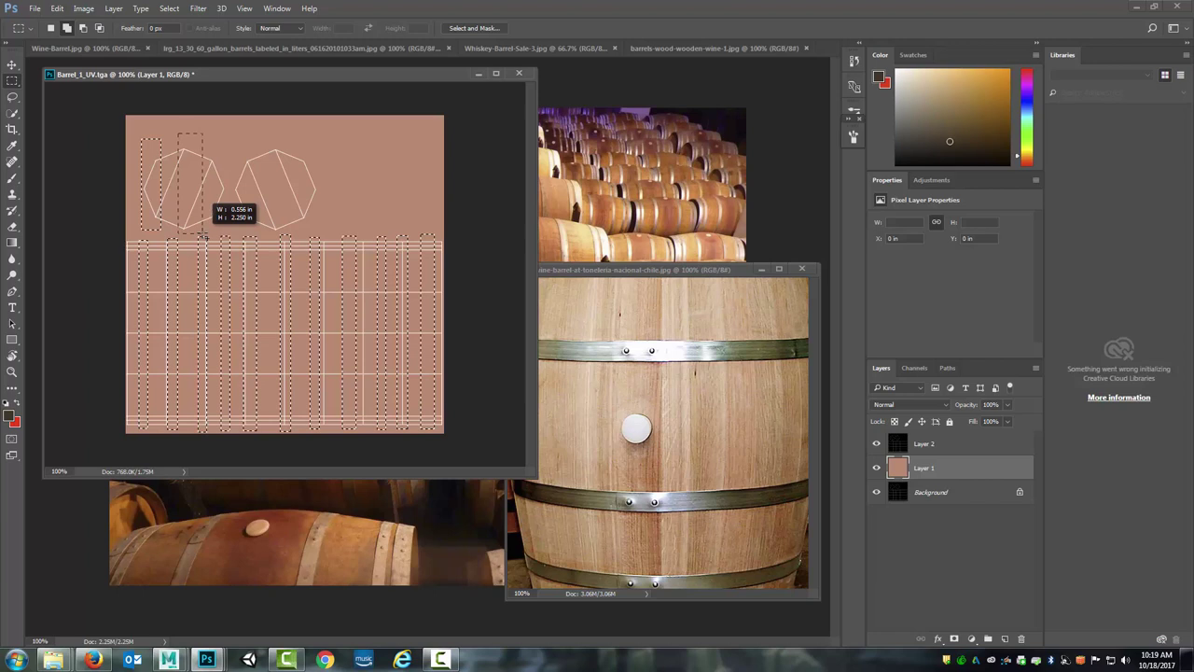
{"action": "left_click_drag", "start_coordinate": [204, 233], "coordinate": [203, 232]}
{"action": "left_click_drag", "start_coordinate": [257, 140], "coordinate": [273, 233]}
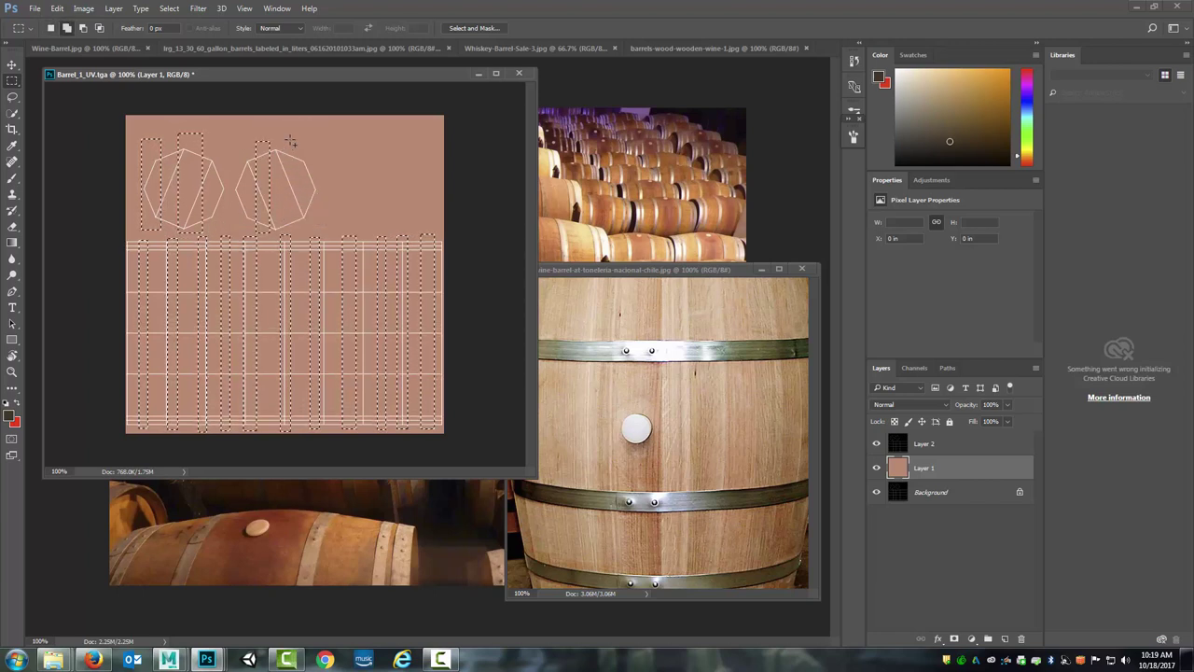
{"action": "left_click_drag", "start_coordinate": [294, 140], "coordinate": [325, 232]}
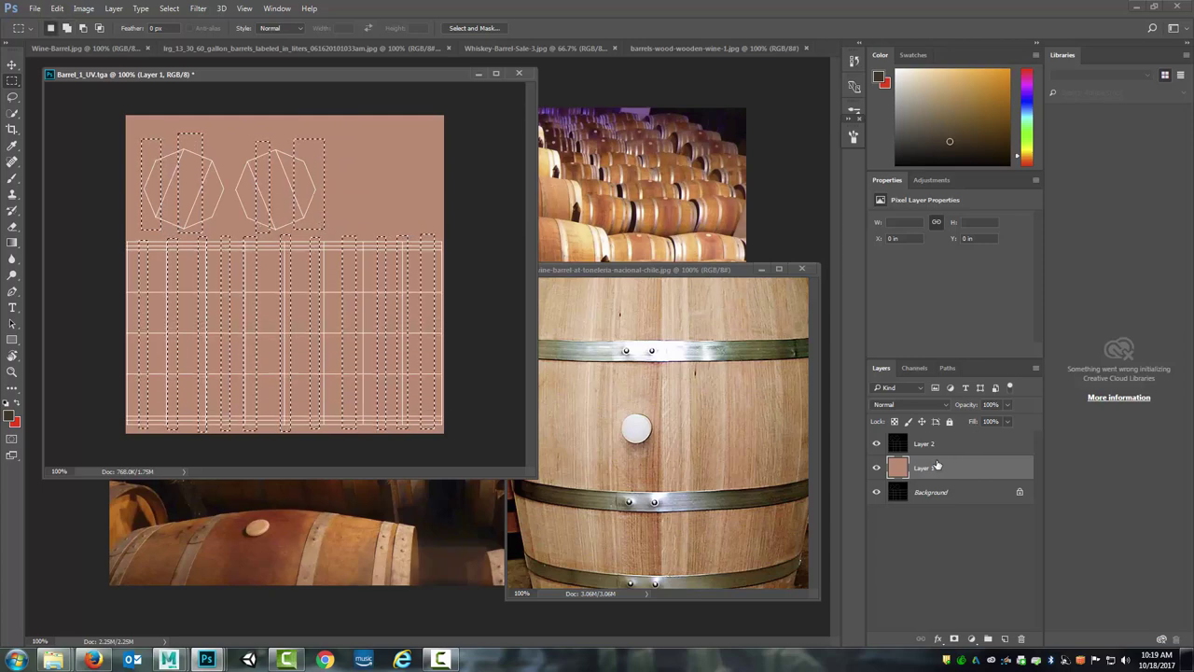
Copy the strips to a hidden Layer 3, add empty Layer 4, and reload the strip selection
{"action": "key", "text": "ctrl+j"}
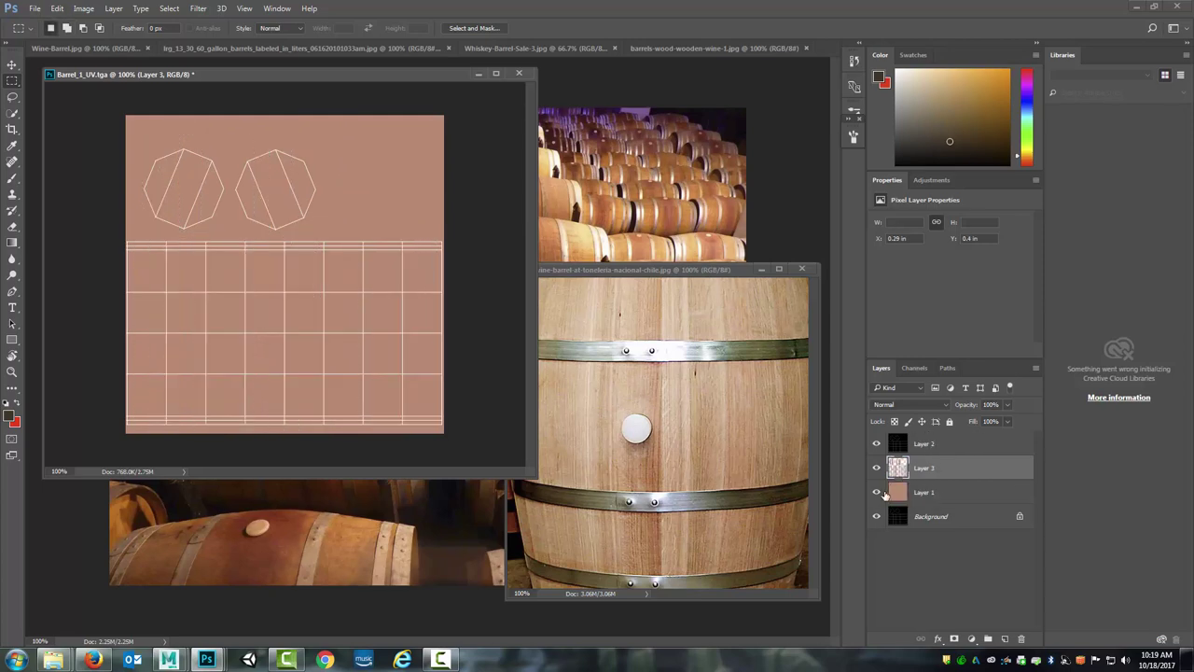
{"action": "left_click", "coordinate": [876, 493]}
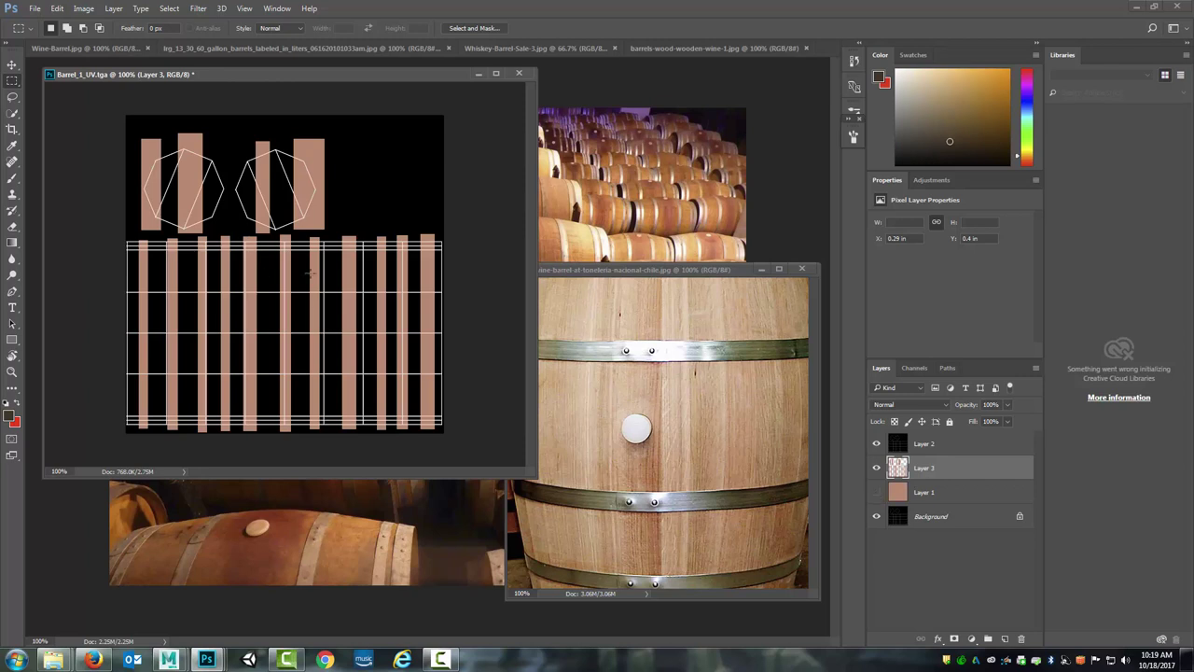
{"action": "left_click", "coordinate": [876, 492]}
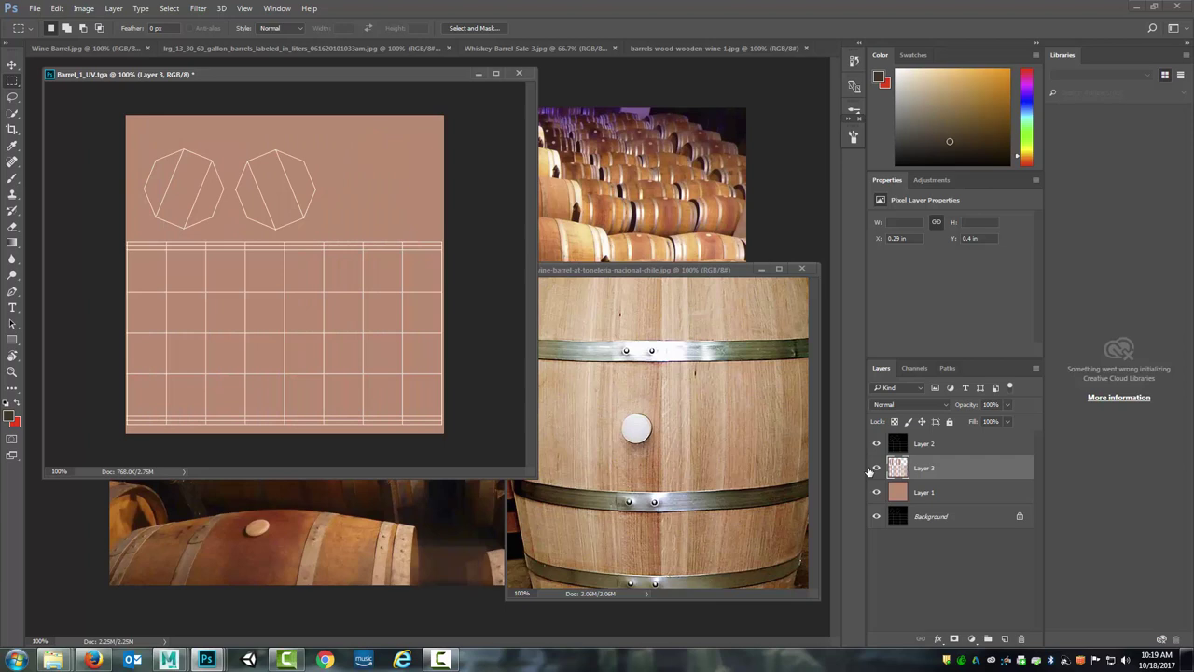
{"action": "left_click", "coordinate": [876, 468]}
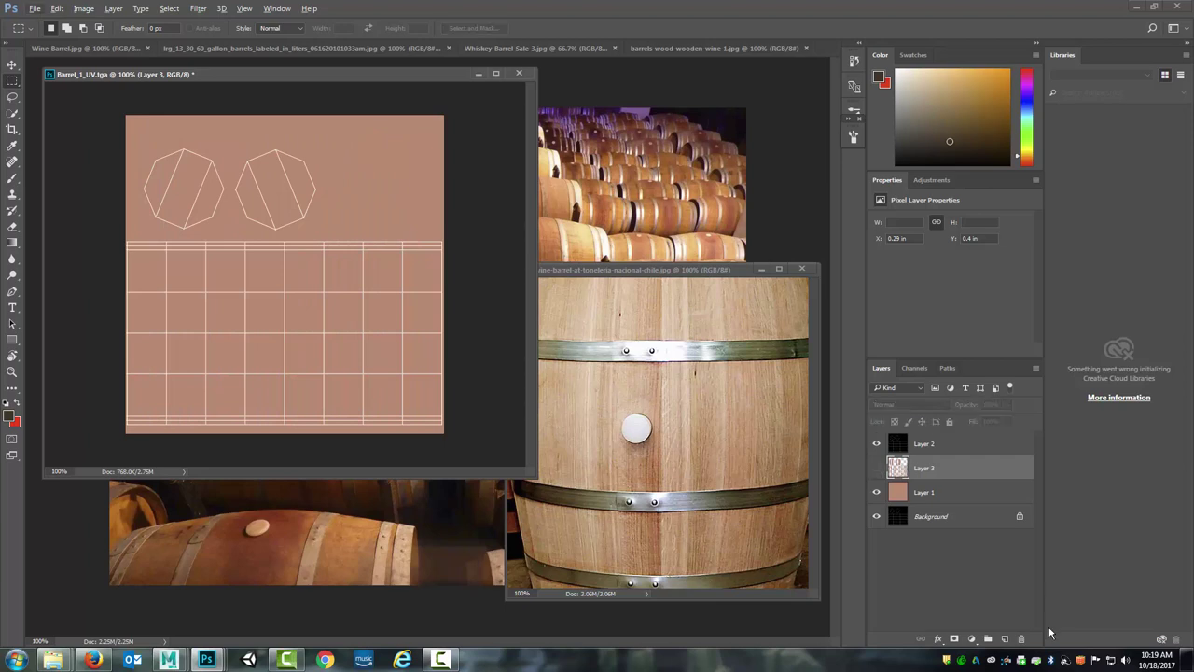
{"action": "left_click", "coordinate": [1004, 639]}
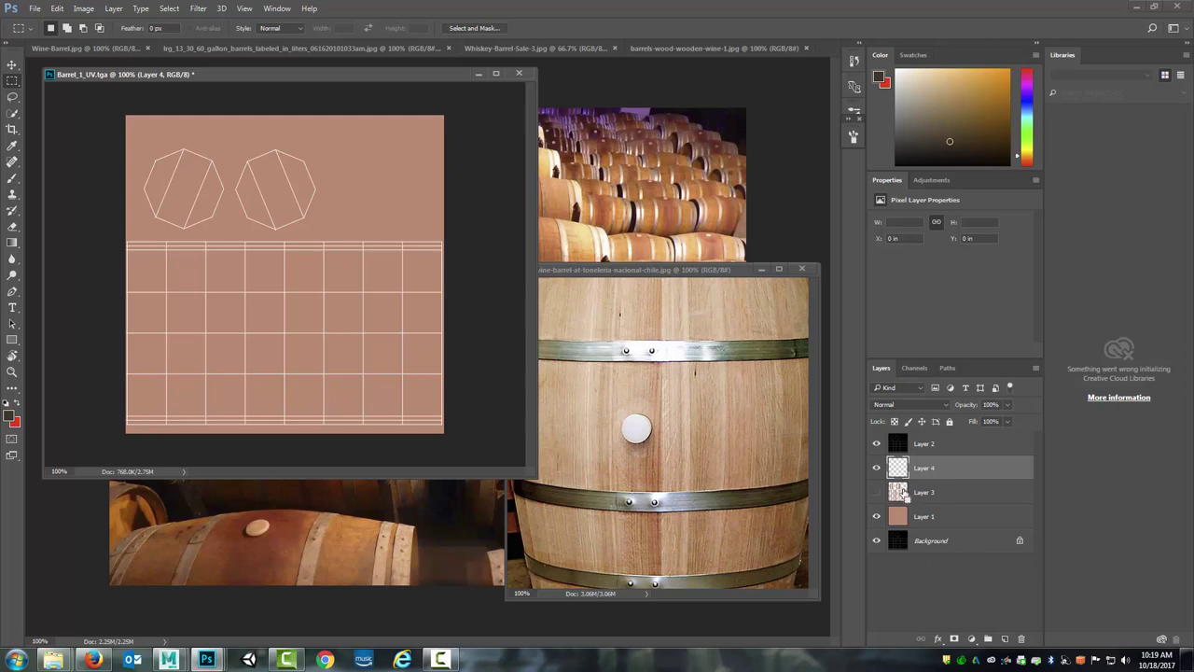
{"action": "left_click", "coordinate": [897, 495], "text": "ctrl"}
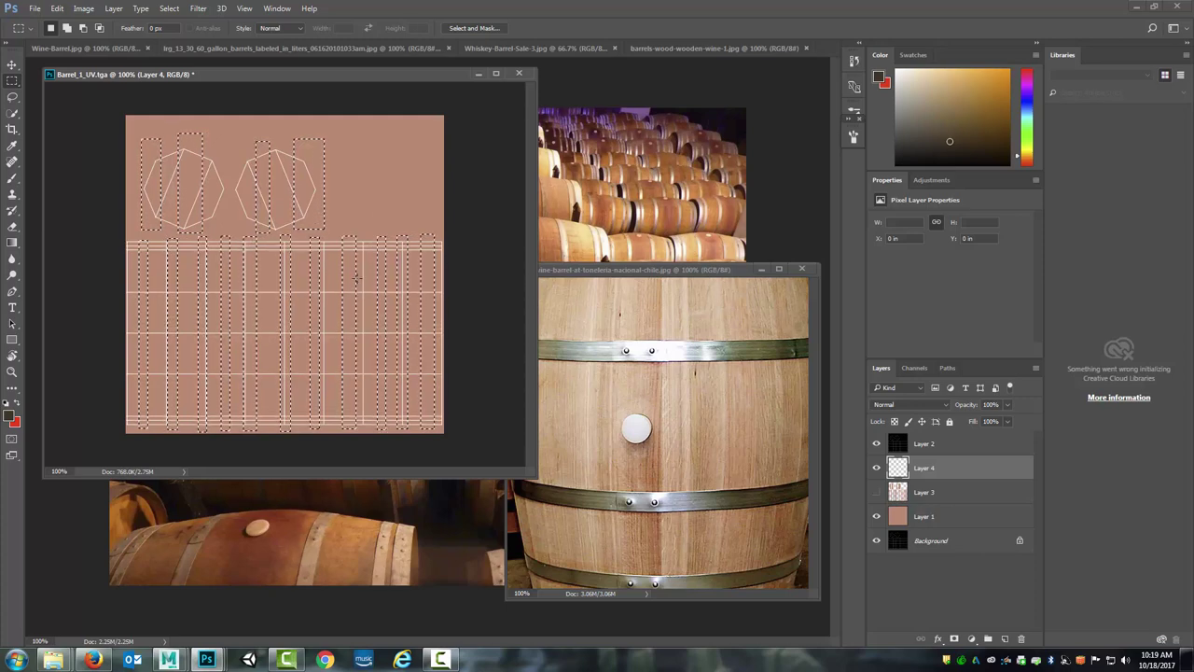
Switch to the Brush tool and try the 9 px and 14 px soft tips
{"action": "left_click", "coordinate": [13, 178]}
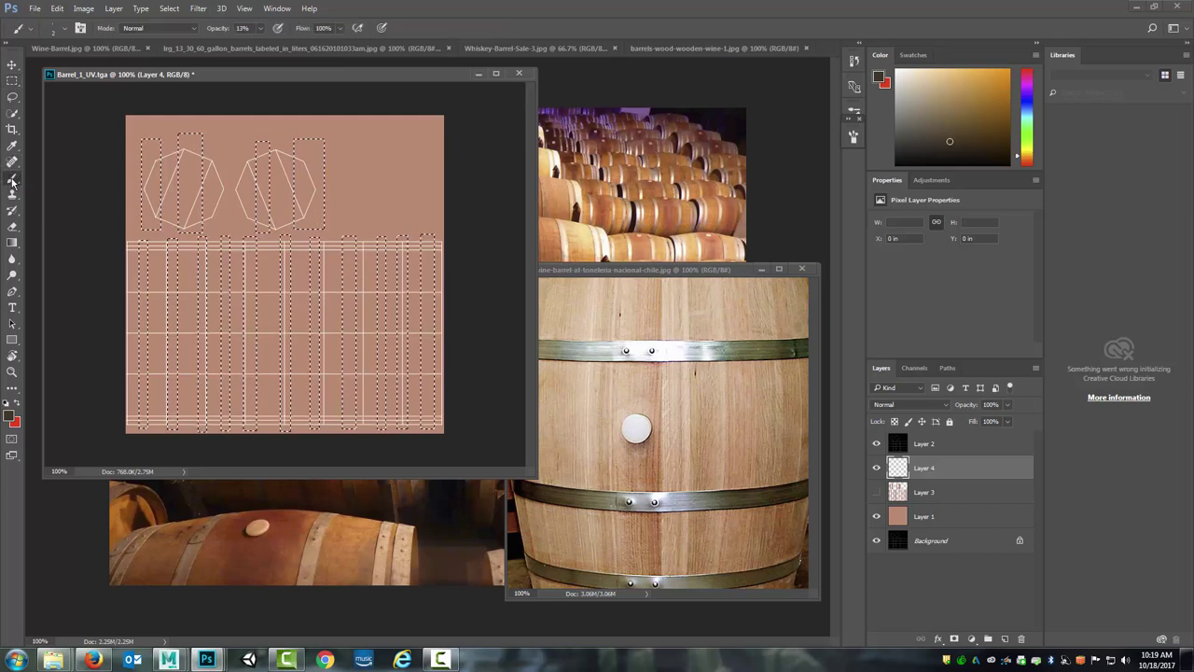
{"action": "left_click", "coordinate": [38, 28]}
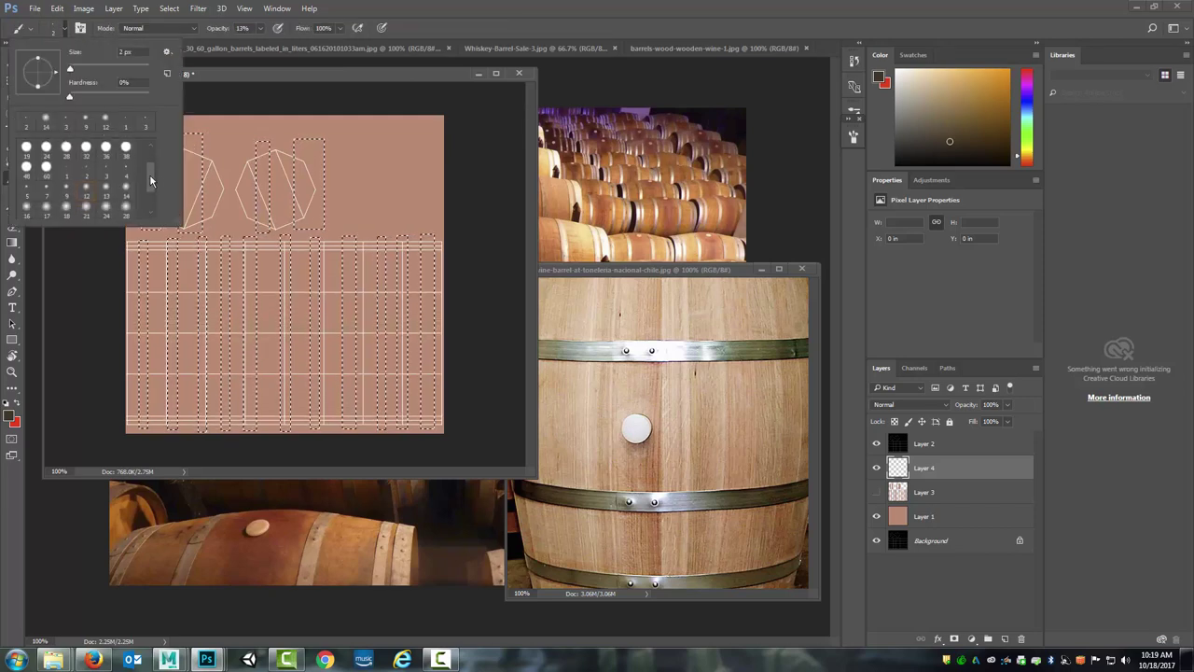
{"action": "scroll", "coordinate": [151, 180], "scroll_direction": "down", "scroll_amount": 1}
{"action": "left_click", "coordinate": [69, 177]}
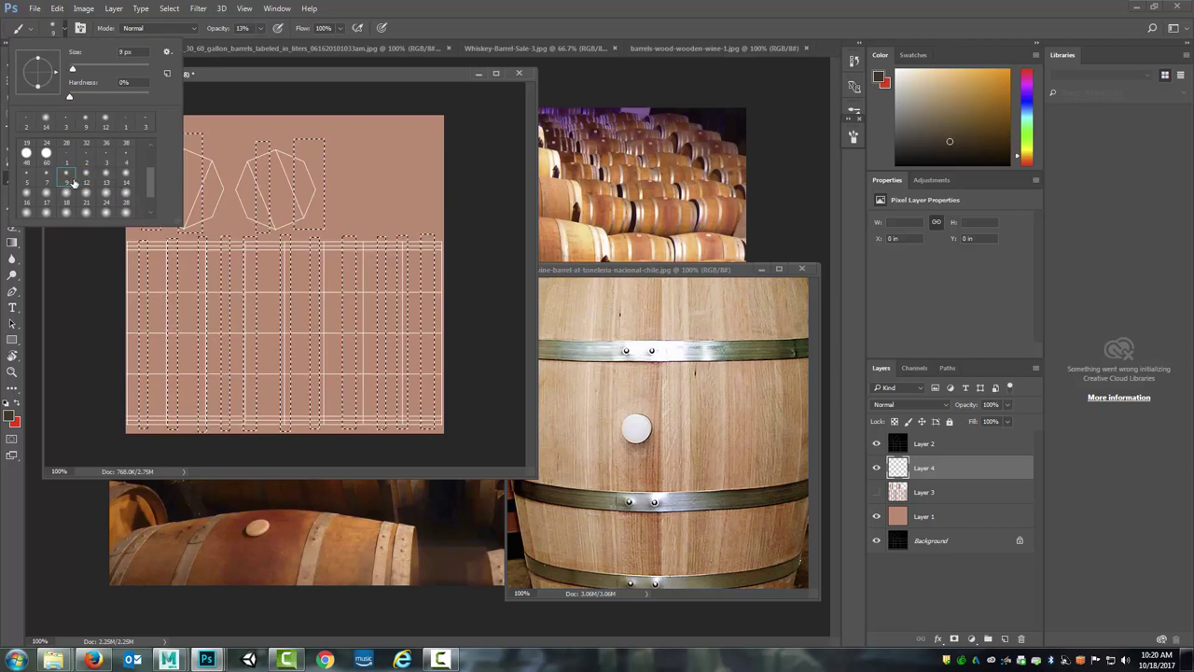
{"action": "left_click", "coordinate": [126, 178]}
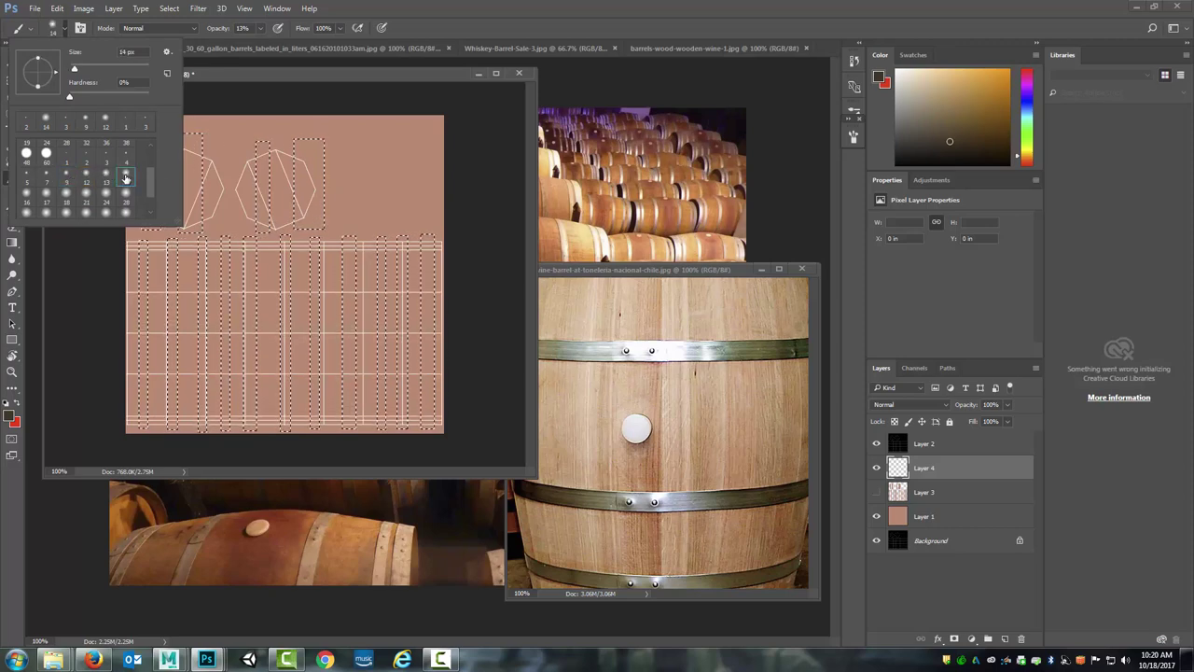
{"action": "left_click", "coordinate": [339, 174]}
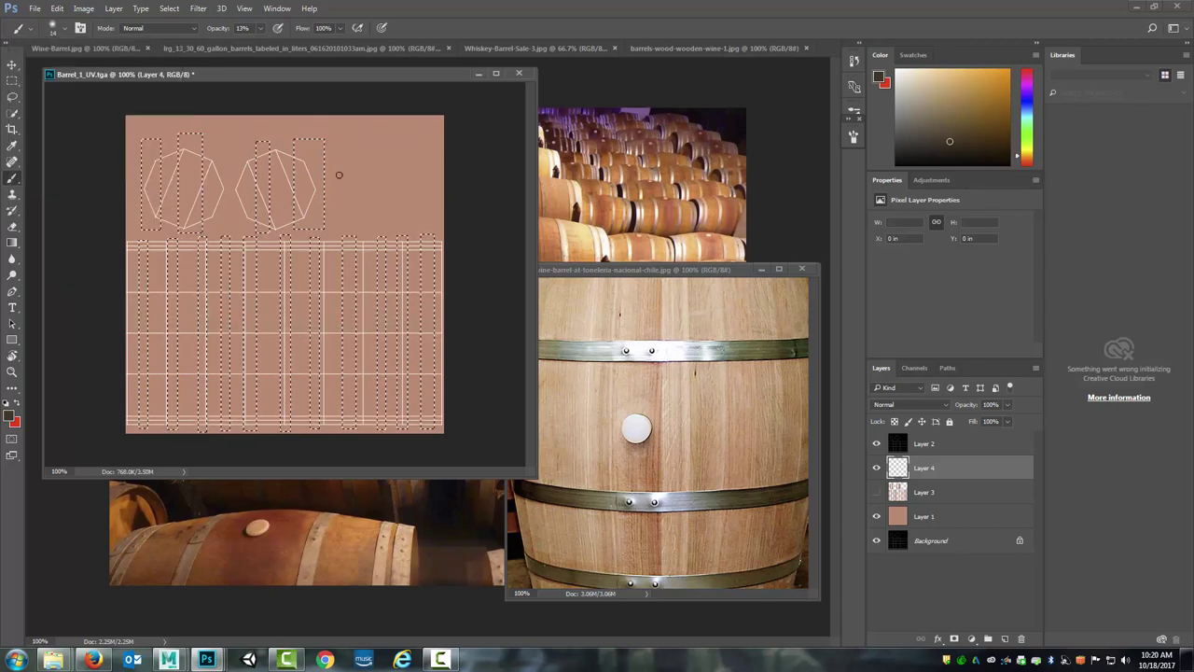
Resize the soft brush through 27 px and 15 px, settling on 32 px at 0% hardness
{"action": "right_click", "coordinate": [340, 174]}
{"action": "left_click_drag", "start_coordinate": [406, 202], "coordinate": [413, 206]}
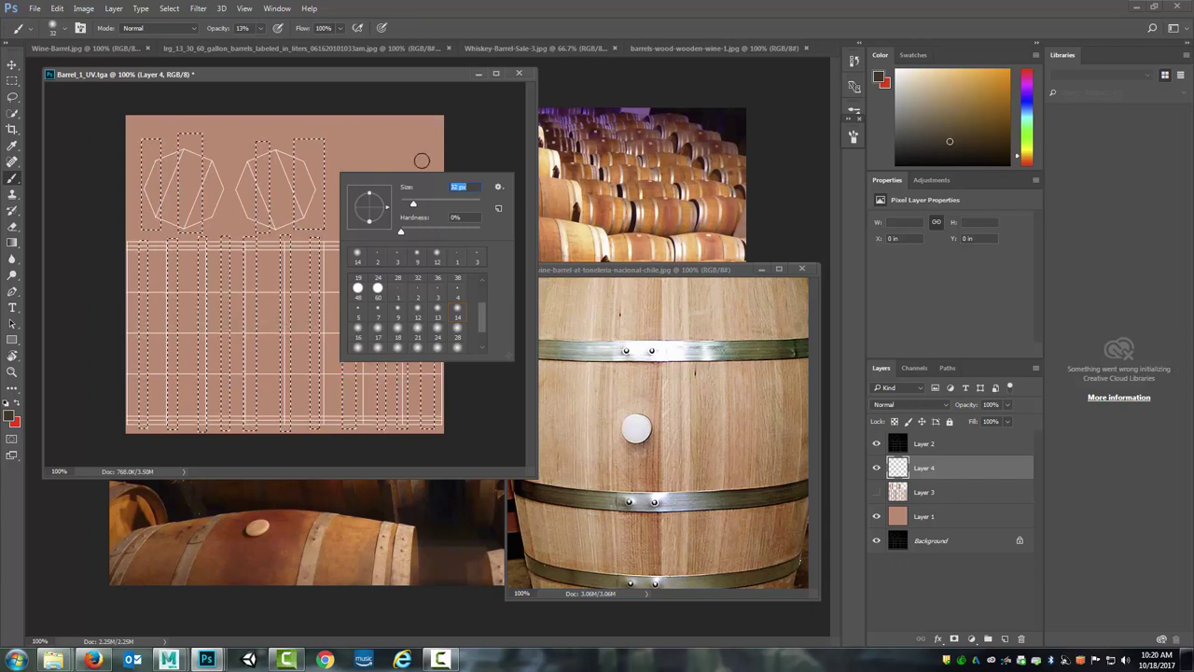
{"action": "right_click", "coordinate": [388, 159]}
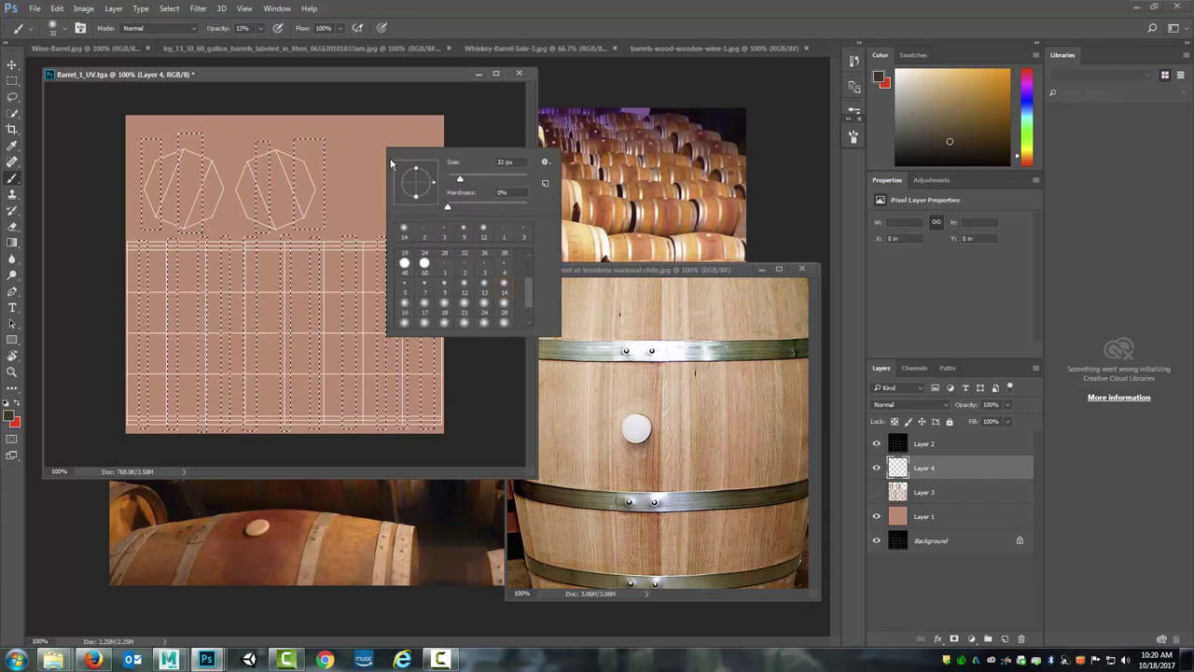
{"action": "mouse_move", "coordinate": [463, 181]}
{"action": "left_mouse_down"}
{"action": "mouse_move", "coordinate": [480, 182]}
{"action": "mouse_move", "coordinate": [453, 182]}
{"action": "left_mouse_up"}
{"action": "key", "text": "Return"}
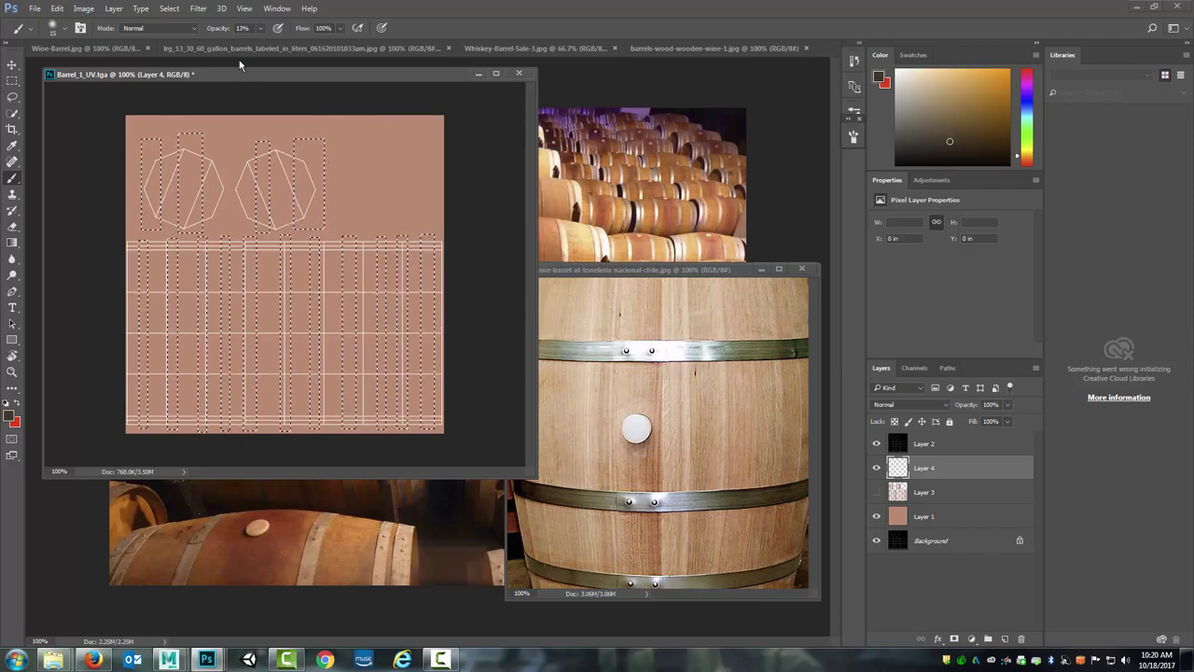
{"action": "left_click", "coordinate": [64, 29]}
{"action": "mouse_move", "coordinate": [75, 69]}
{"action": "left_mouse_down"}
{"action": "mouse_move", "coordinate": [93, 72]}
{"action": "mouse_move", "coordinate": [82, 72]}
{"action": "left_mouse_up"}
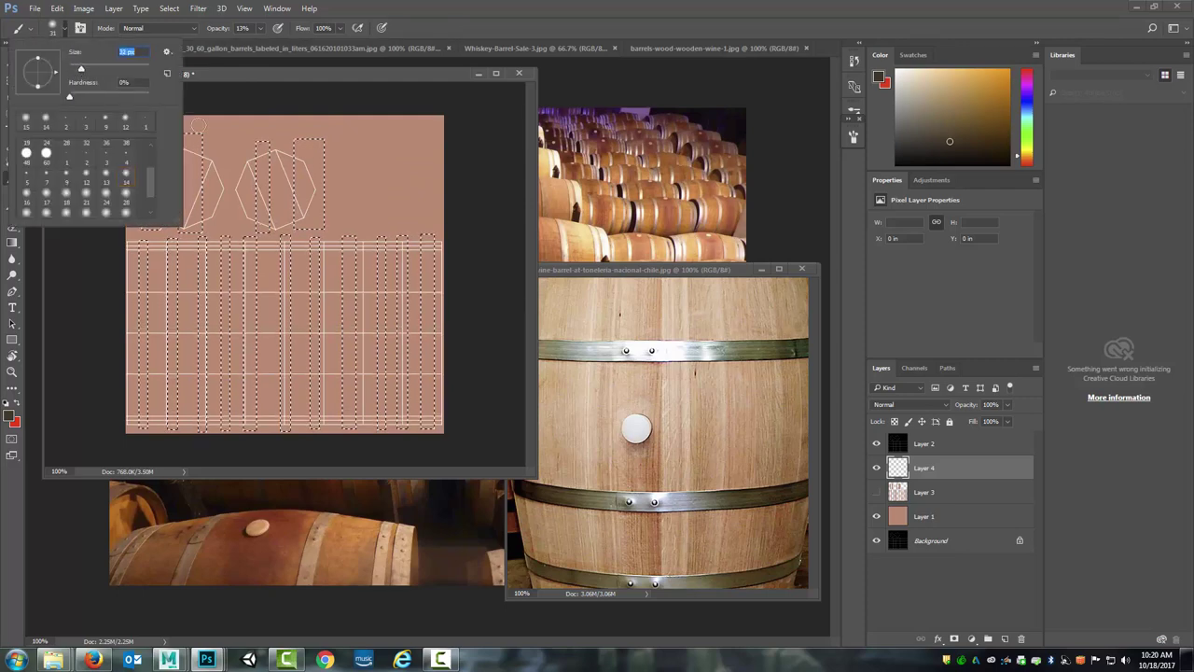
{"action": "left_click", "coordinate": [371, 205]}
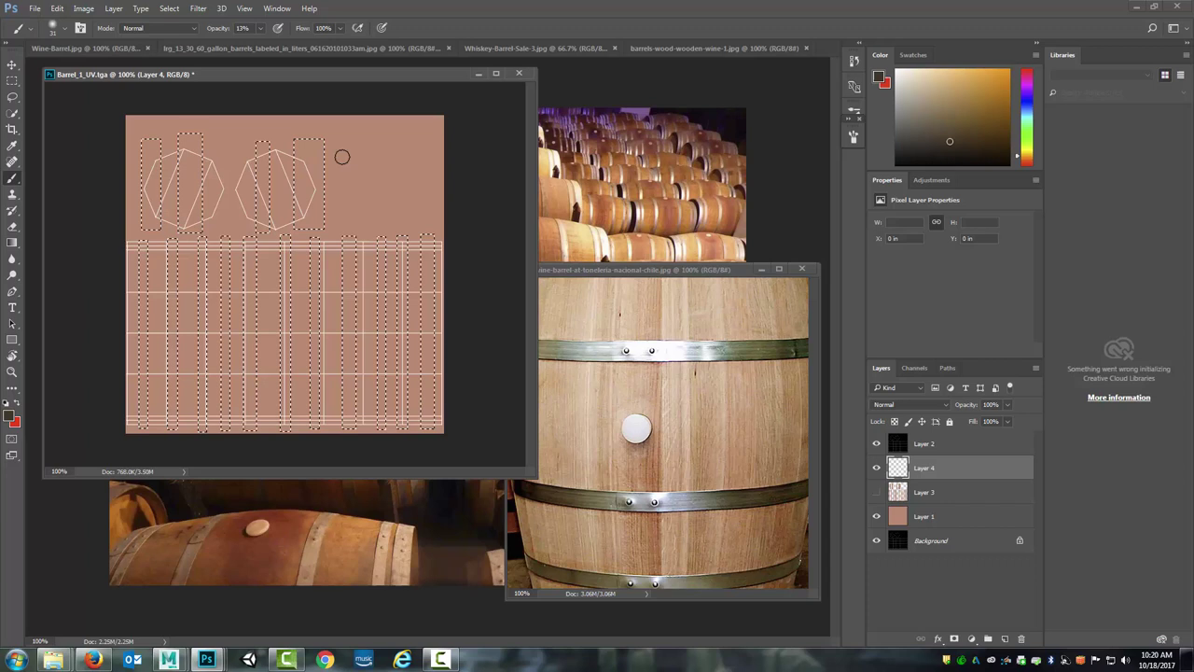
Paint faint sampled barrel-wood tan strokes on Layer 4 at 11% brush opacity
{"action": "left_click_drag", "start_coordinate": [260, 28], "coordinate": [260, 46]}
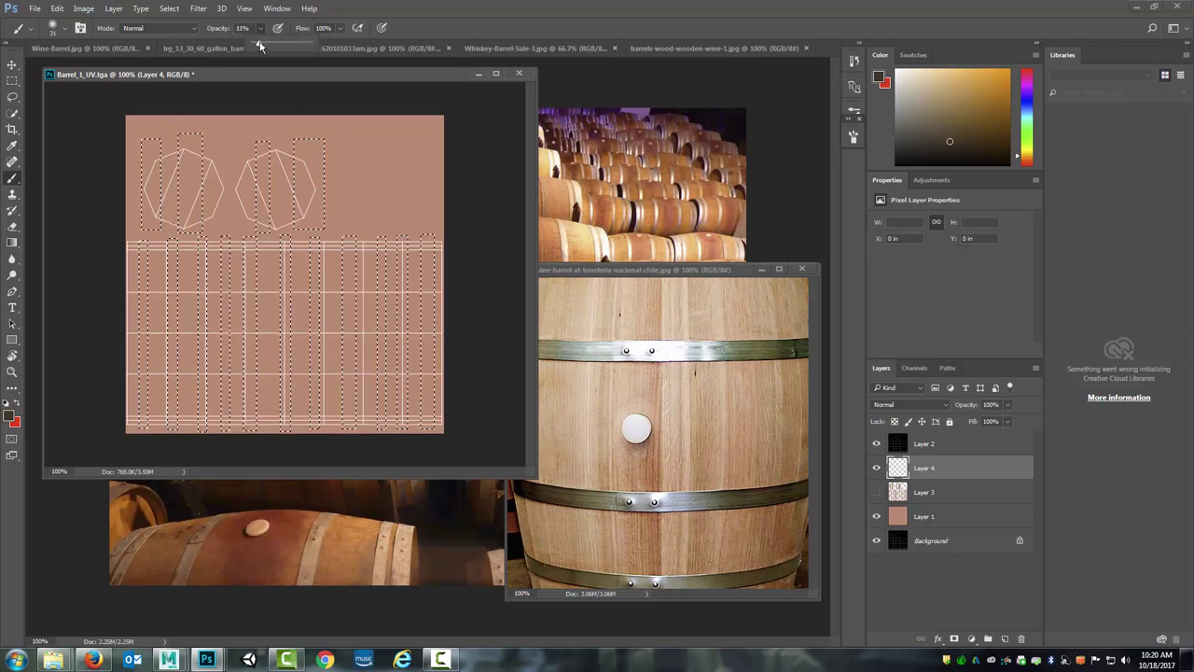
{"action": "left_click", "coordinate": [595, 317], "text": "alt"}
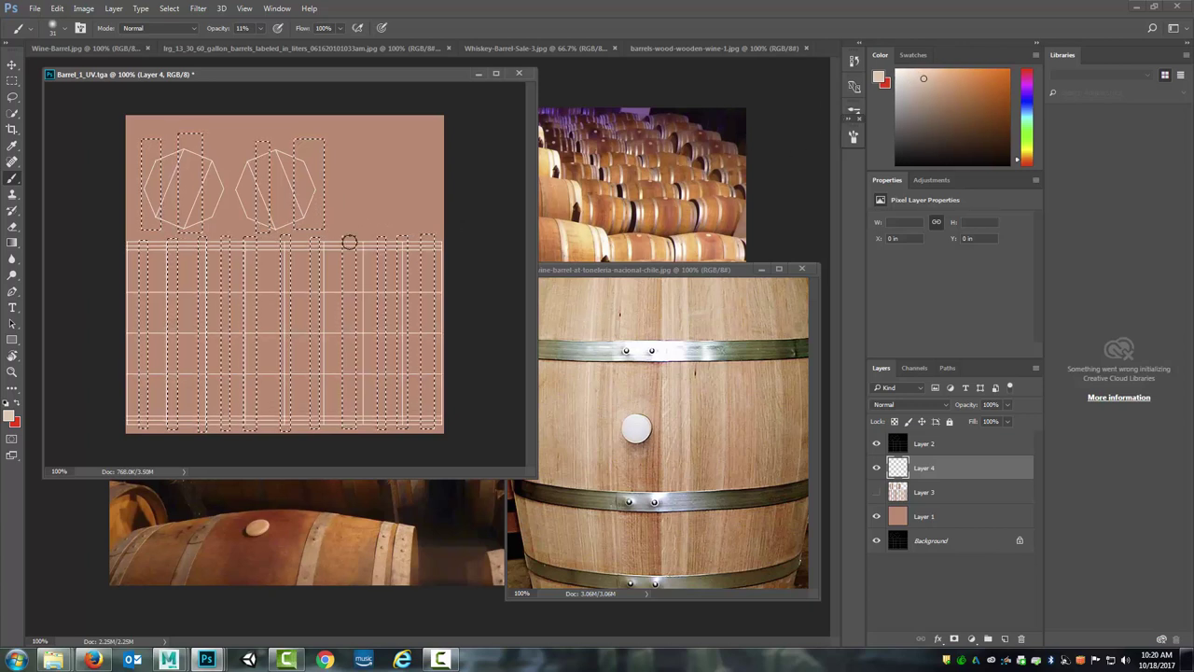
{"action": "left_click_drag", "start_coordinate": [349, 242], "coordinate": [357, 227]}
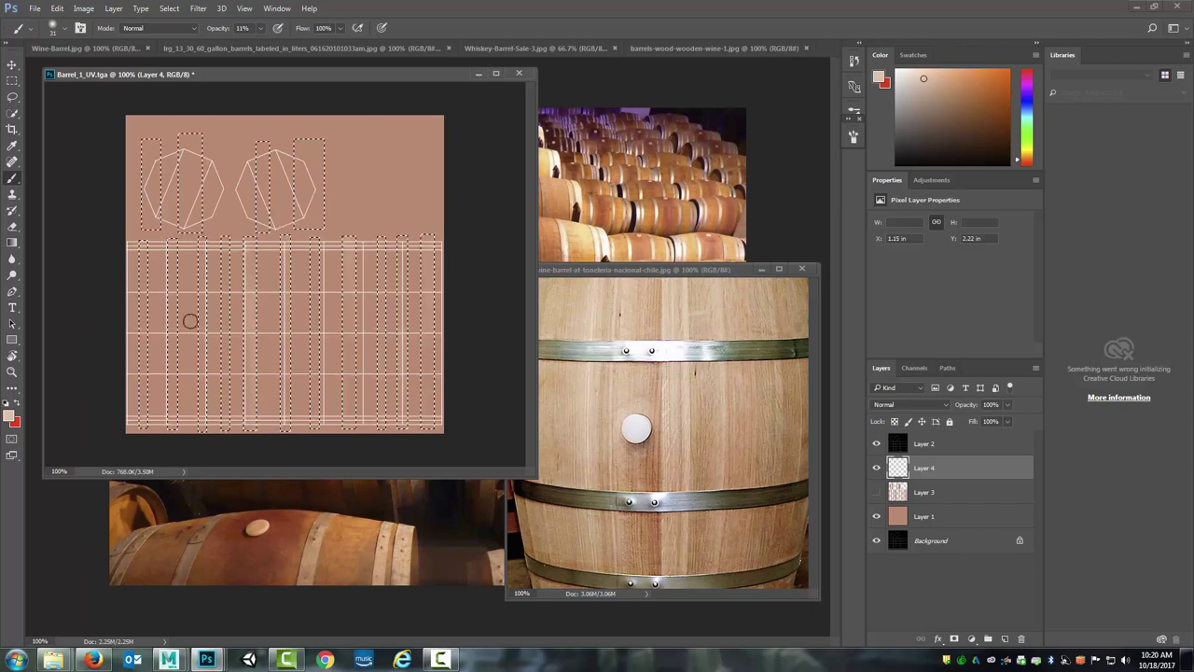
{"action": "mouse_move", "coordinate": [154, 165]}
{"action": "left_mouse_down"}
{"action": "mouse_move", "coordinate": [151, 133]}
{"action": "mouse_move", "coordinate": [155, 187]}
{"action": "left_mouse_up"}
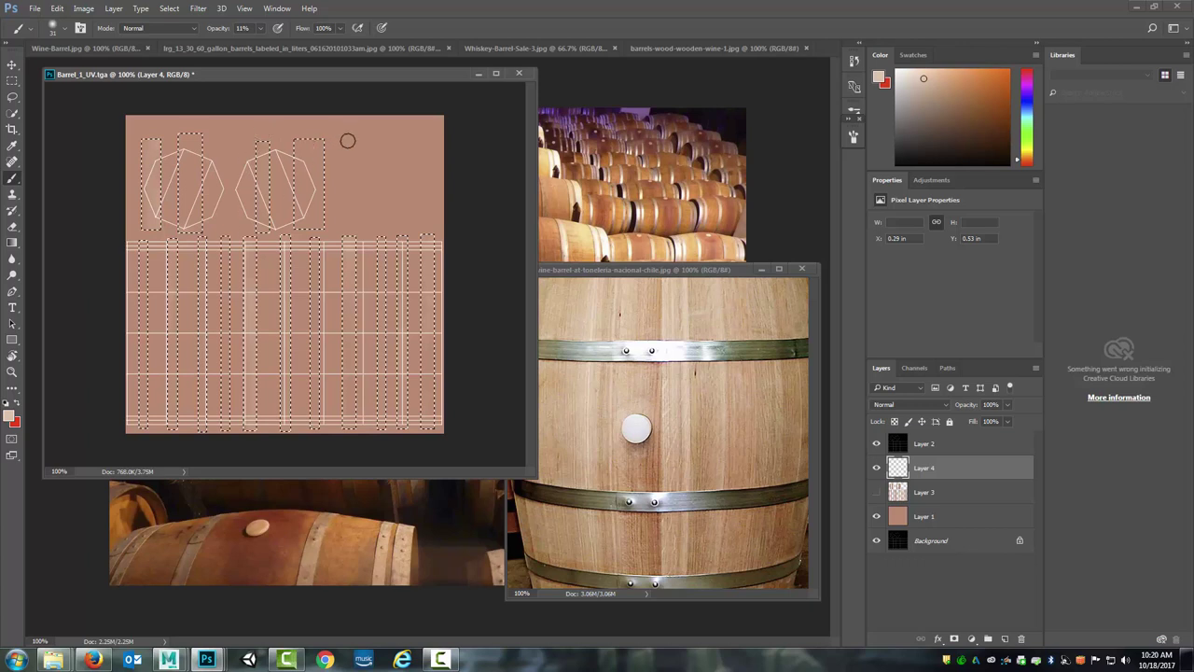
{"action": "left_click", "coordinate": [775, 383], "text": "alt"}
{"action": "left_click", "coordinate": [778, 387], "text": "alt"}
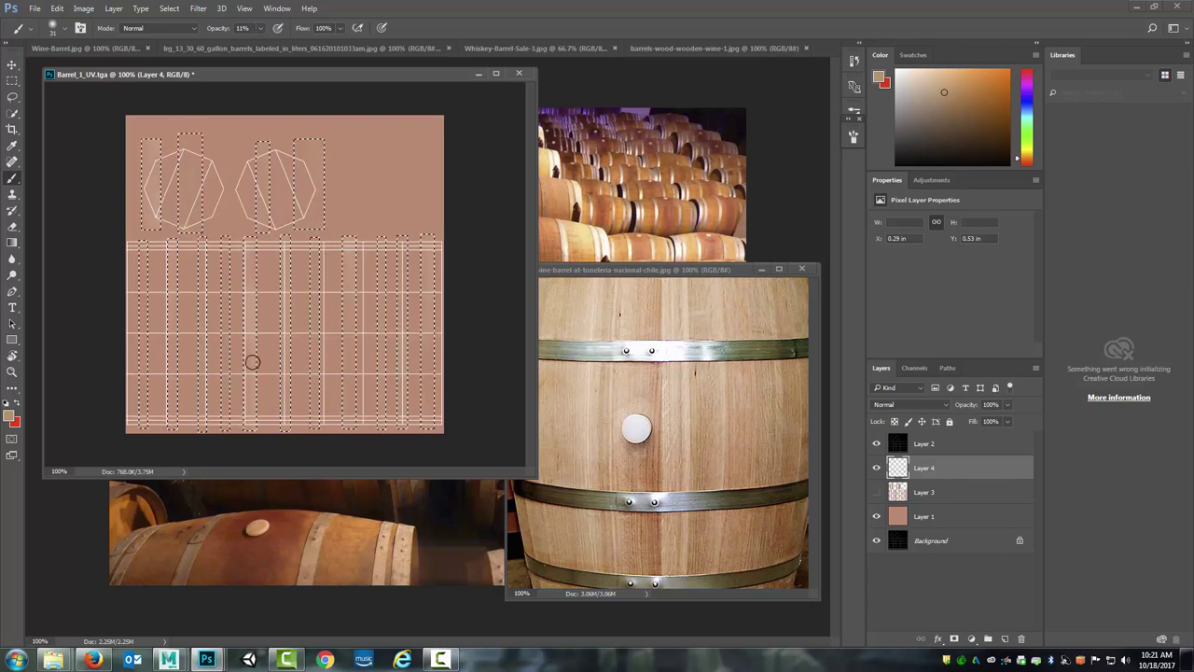
Invert the selection and add an empty Layer 5 above Layer 4
{"action": "left_click", "coordinate": [169, 8]}
{"action": "left_click", "coordinate": [182, 58]}
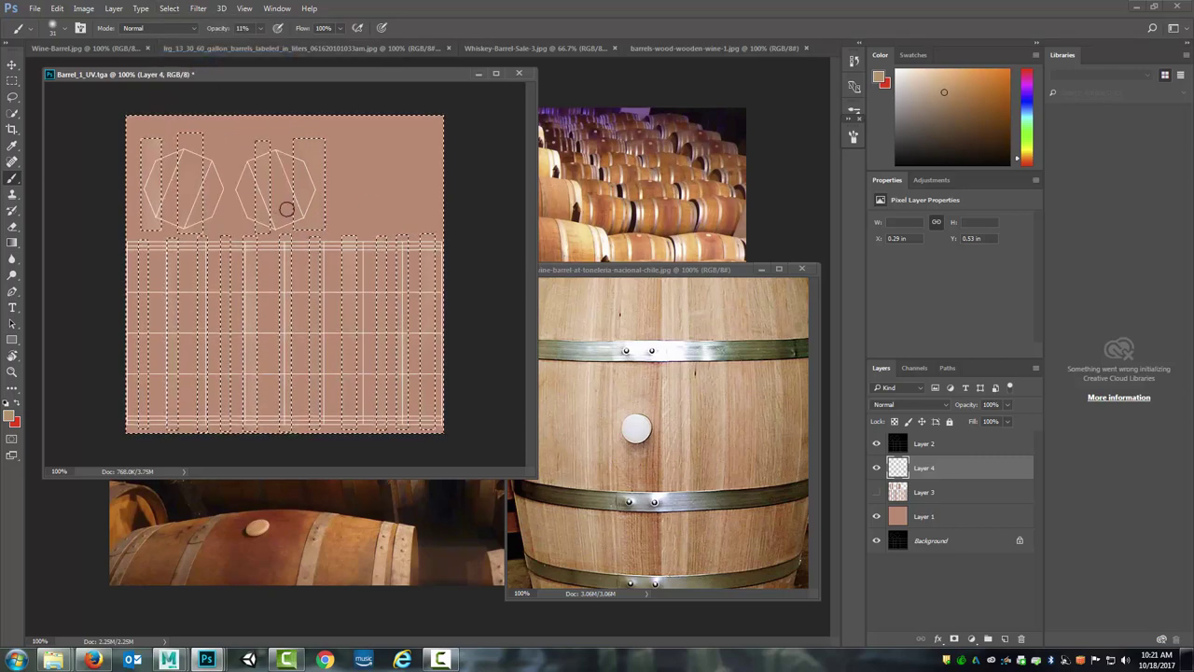
{"action": "left_click", "coordinate": [1005, 639]}
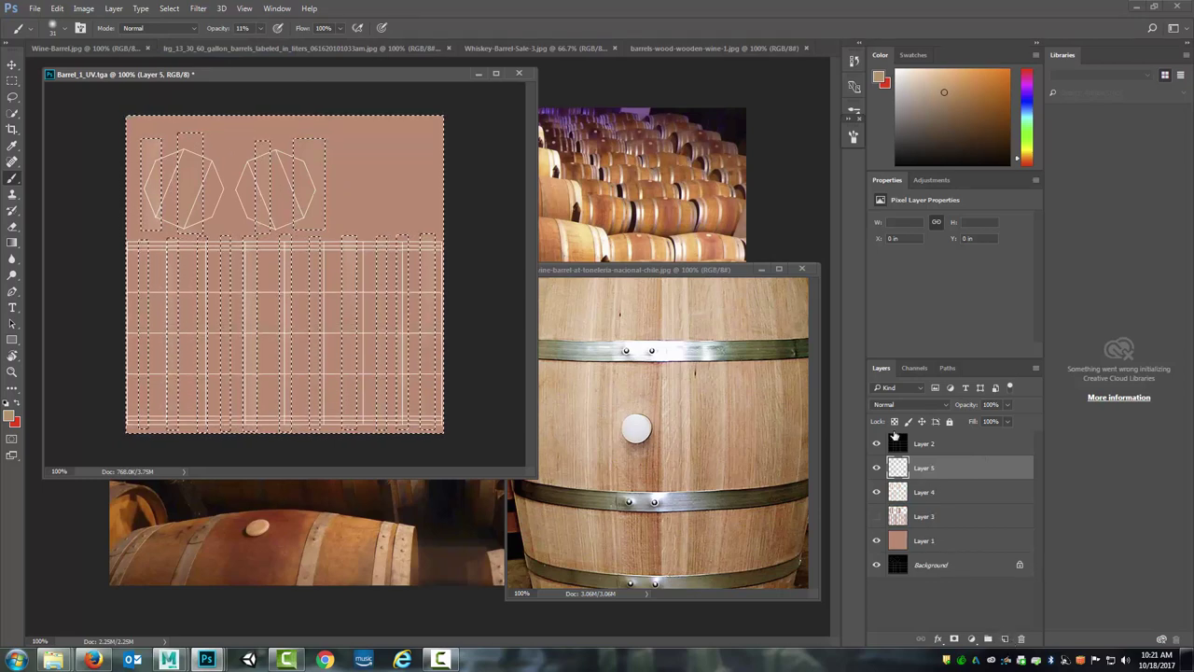
Rename Layer 4 to 'FirstBoards' and Layer 5 to 'SecondBoards', leaving SecondBoards active
{"action": "double_click", "coordinate": [923, 492]}
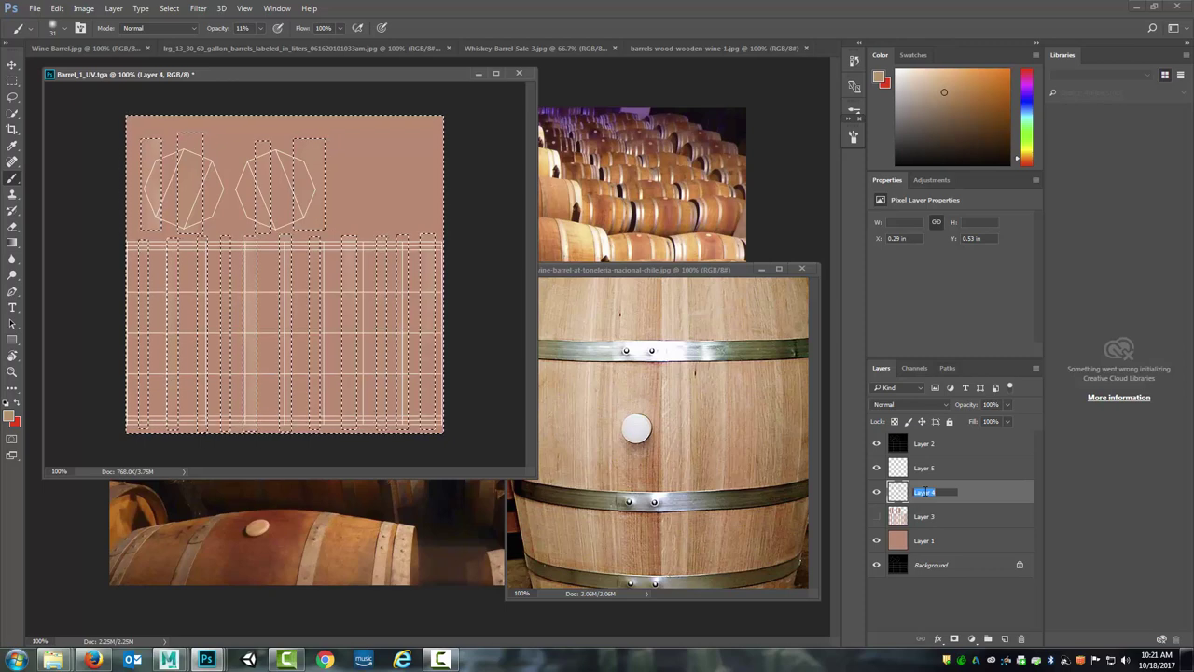
{"action": "type", "text": "First"}
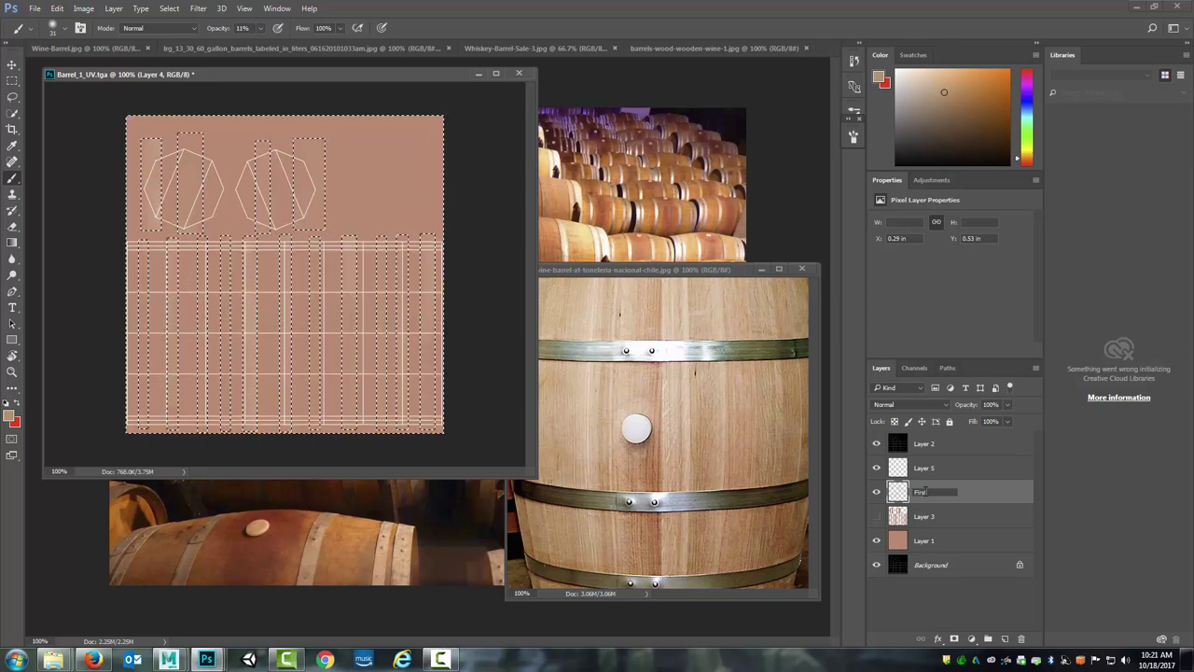
{"action": "type", "text": "Boards"}
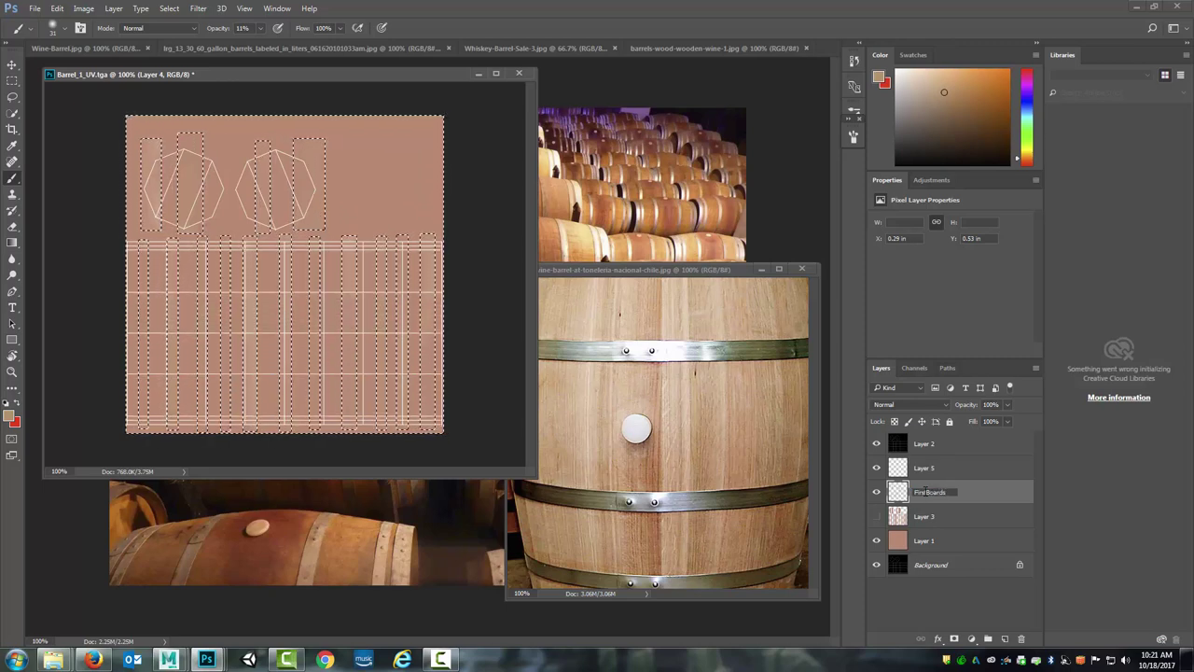
{"action": "key", "text": "Return"}
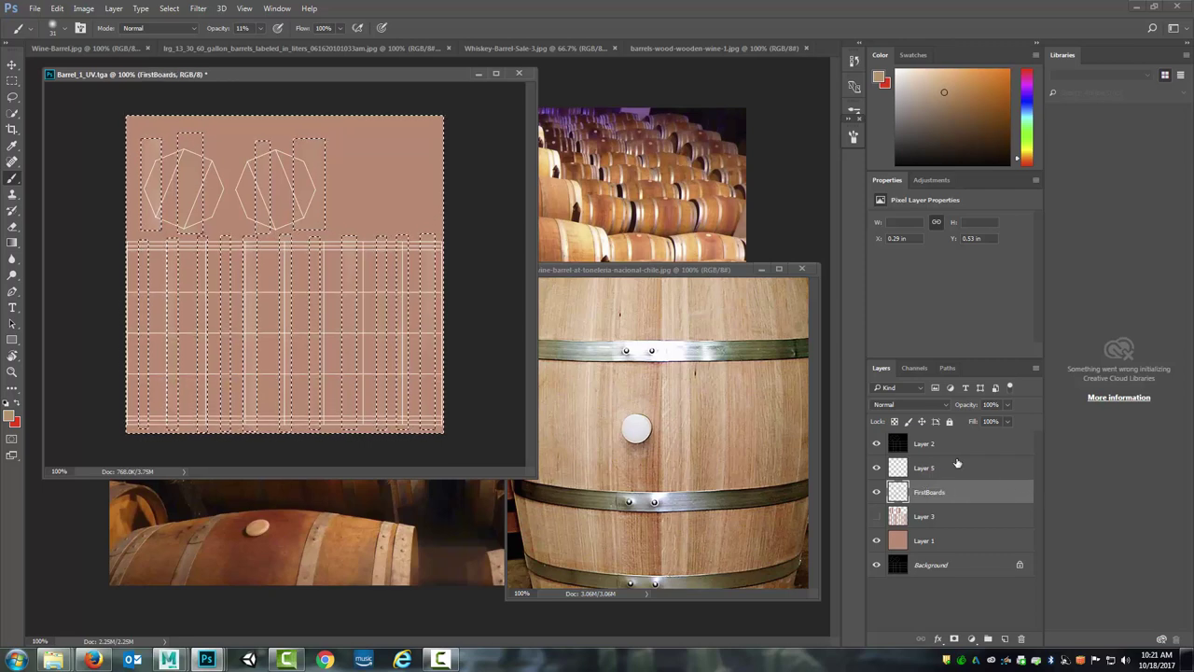
{"action": "double_click", "coordinate": [926, 468]}
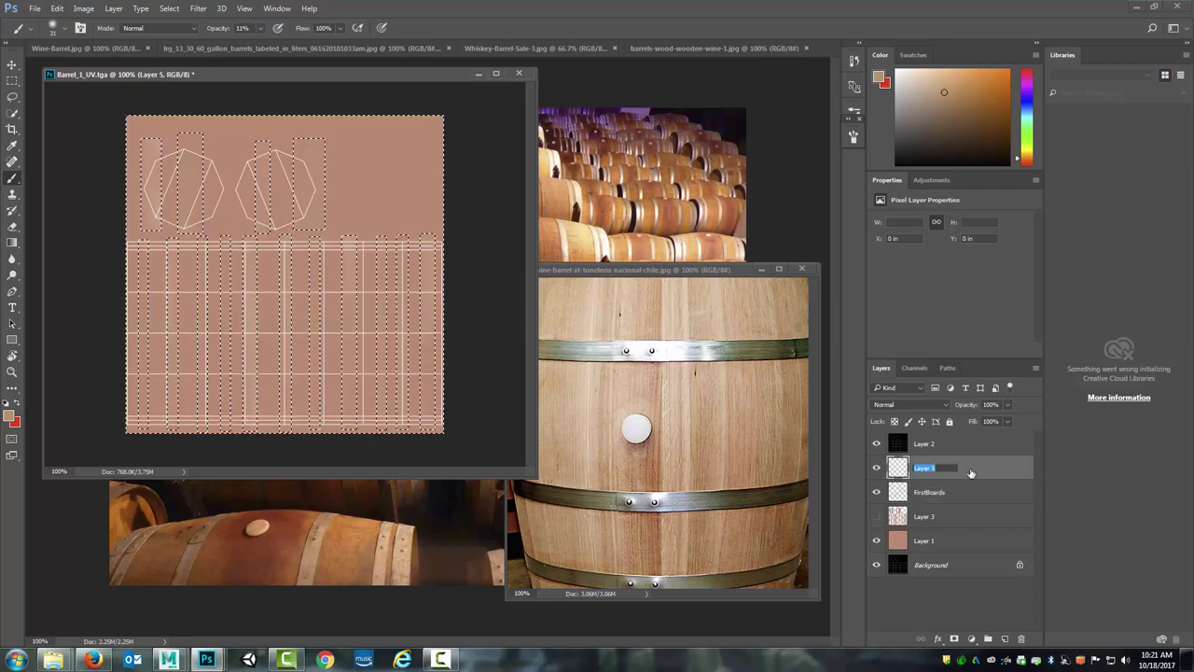
{"action": "type", "text": "Second"}
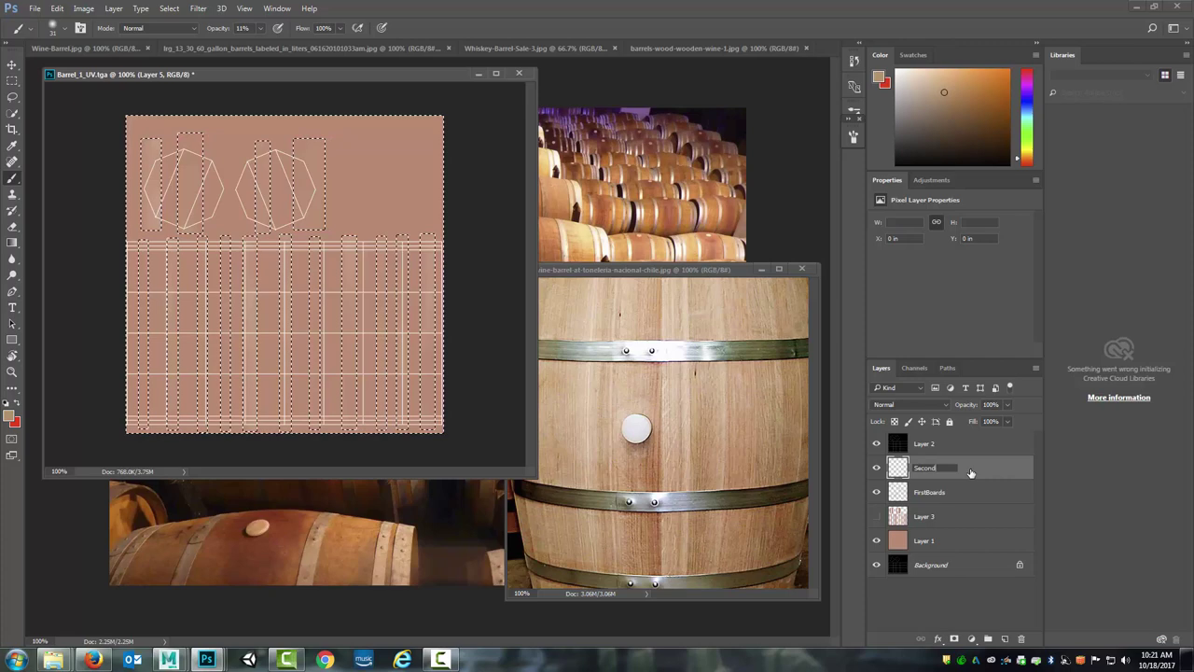
{"action": "type", "text": "Boards"}
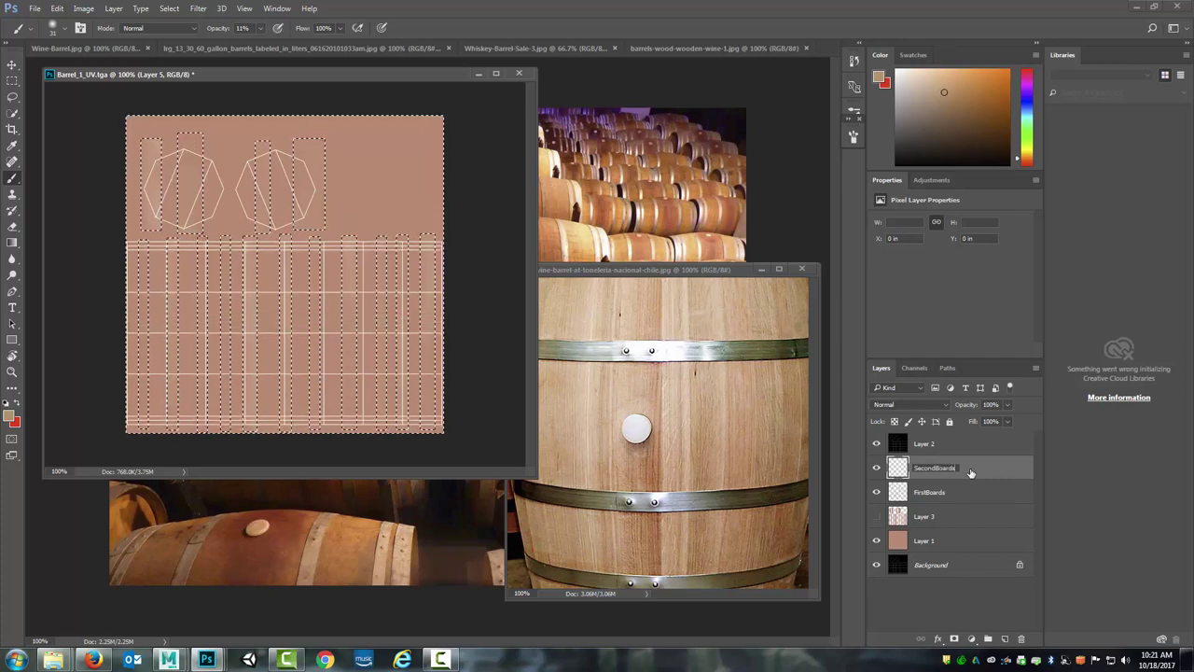
{"action": "key", "text": "Return"}
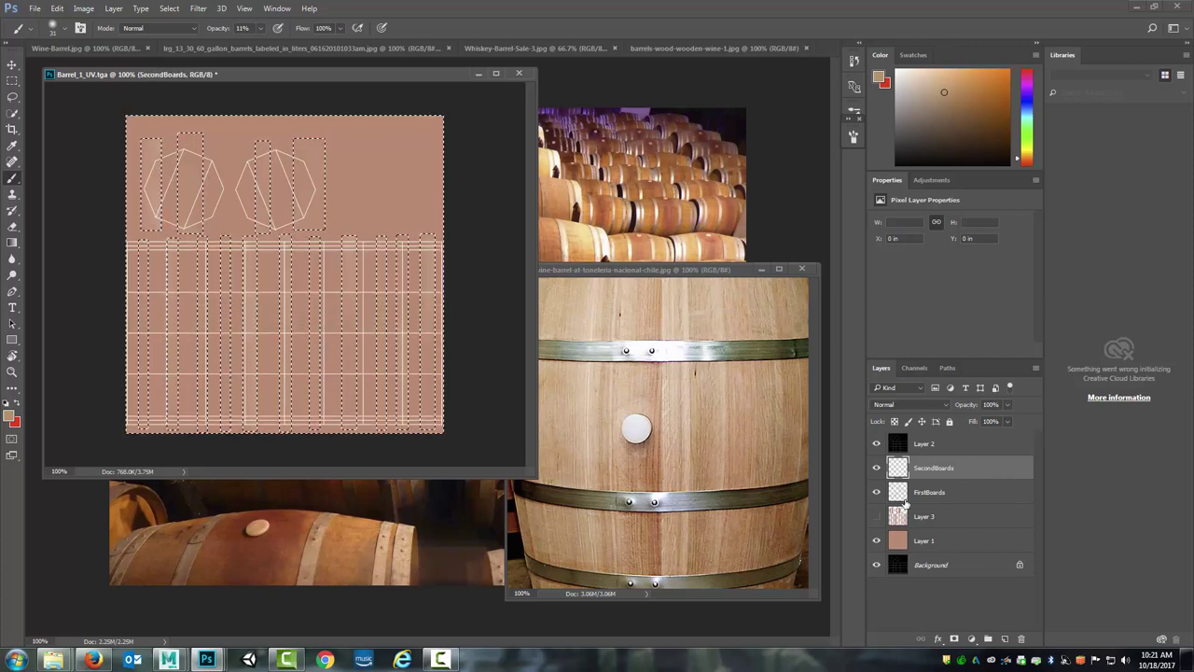
{"action": "left_click", "coordinate": [926, 493]}
{"action": "left_click", "coordinate": [943, 469]}
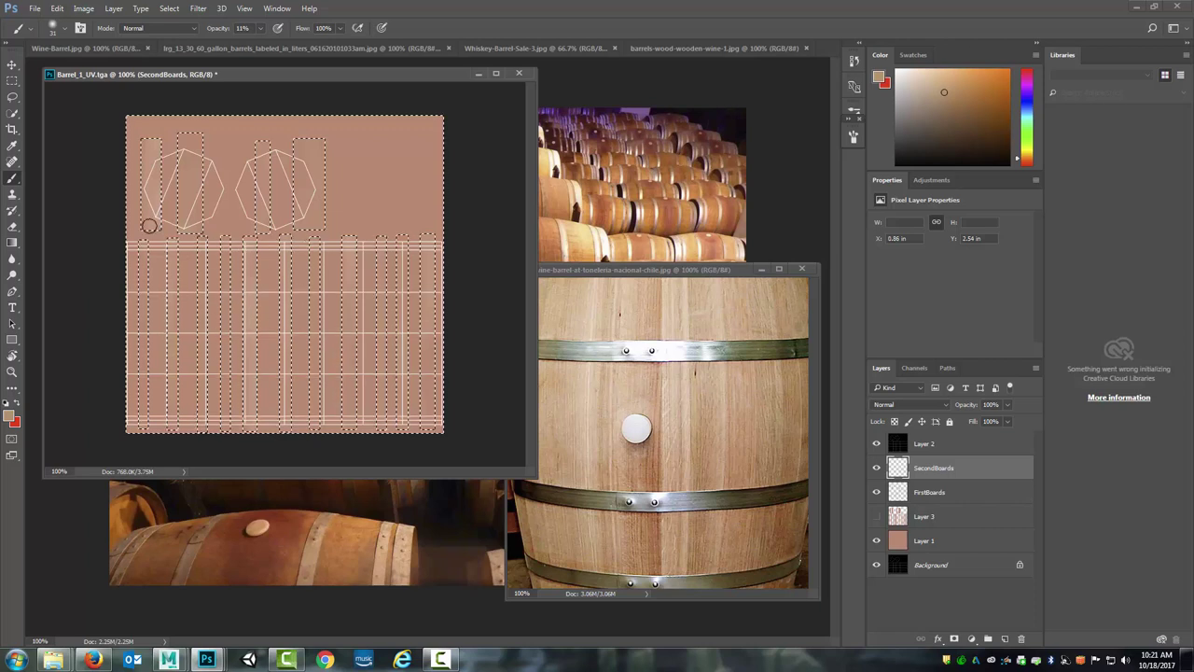
Dab faint colour on the upper-left lid and sample several wood tones from the barrel photo
{"action": "left_click", "coordinate": [139, 165]}
{"action": "left_click", "coordinate": [597, 321], "text": "alt"}
{"action": "left_click", "coordinate": [605, 323], "text": "alt"}
{"action": "left_click", "coordinate": [668, 315], "text": "alt"}
{"action": "left_click", "coordinate": [676, 315], "text": "alt"}
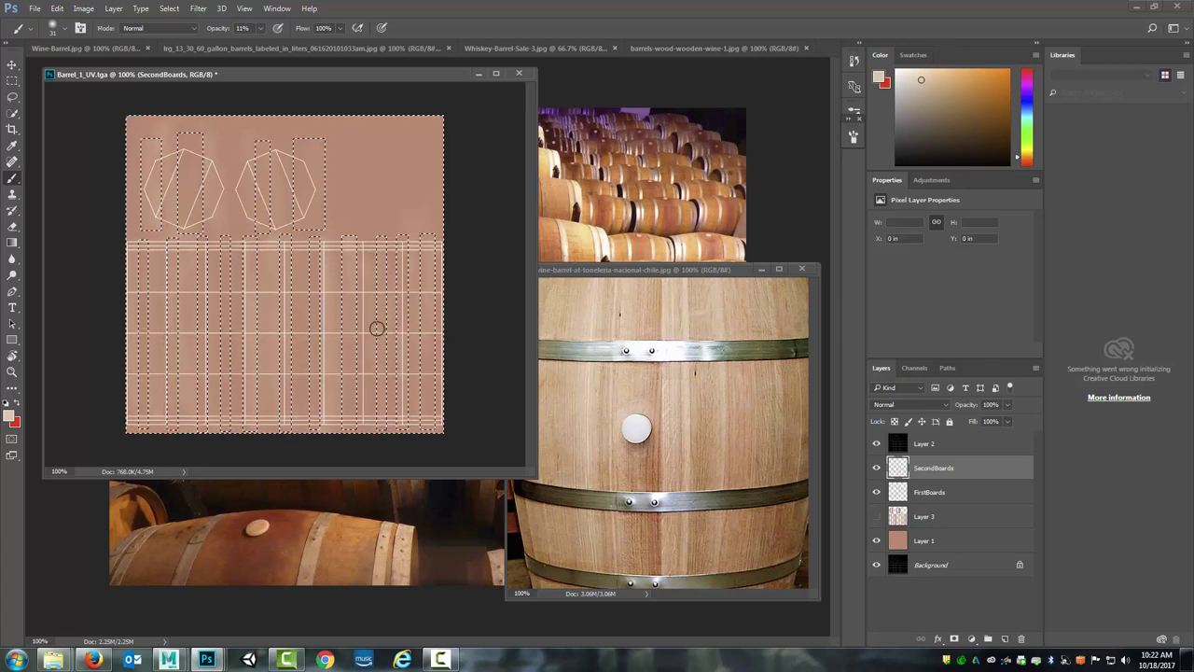
{"action": "left_click", "coordinate": [655, 467], "text": "alt"}
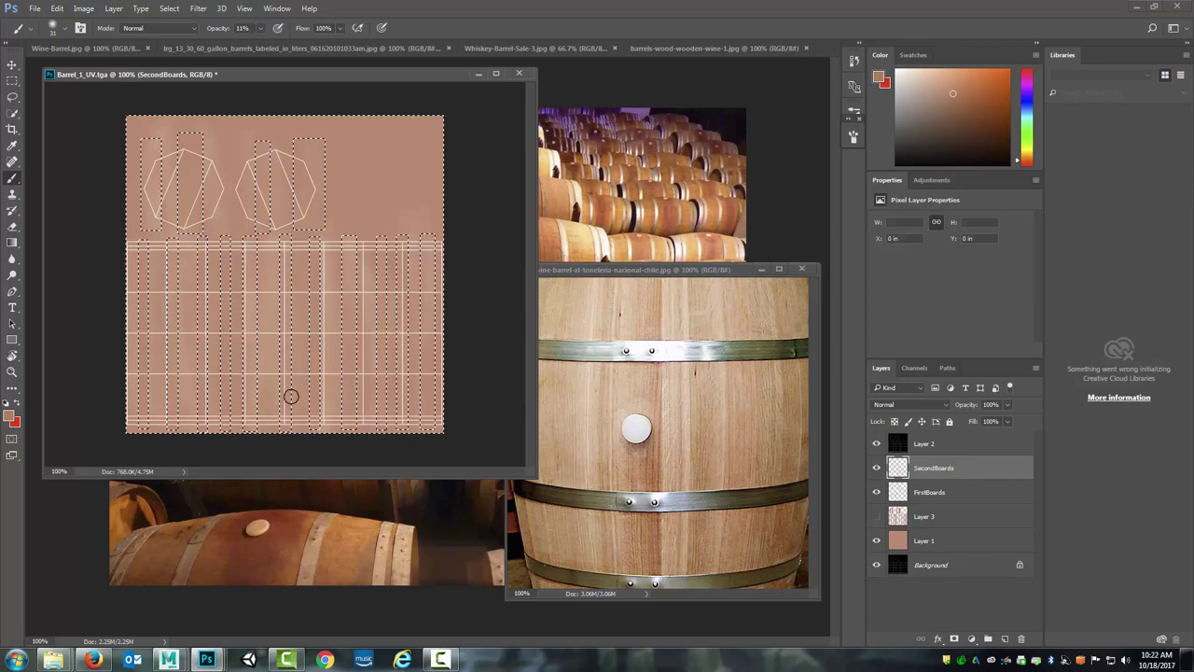
Raise the brush opacity to 37% for stronger grain strokes on SecondBoards
{"action": "left_click", "coordinate": [251, 28]}
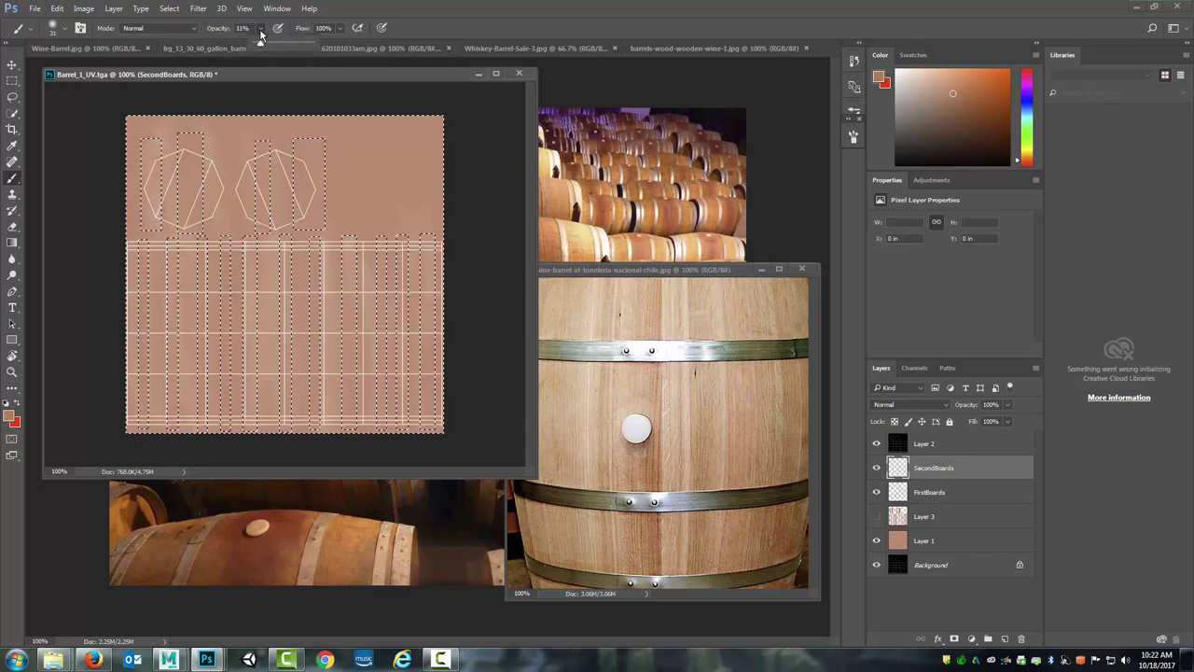
{"action": "left_click_drag", "start_coordinate": [264, 44], "coordinate": [276, 43]}
{"action": "left_click", "coordinate": [288, 166]}
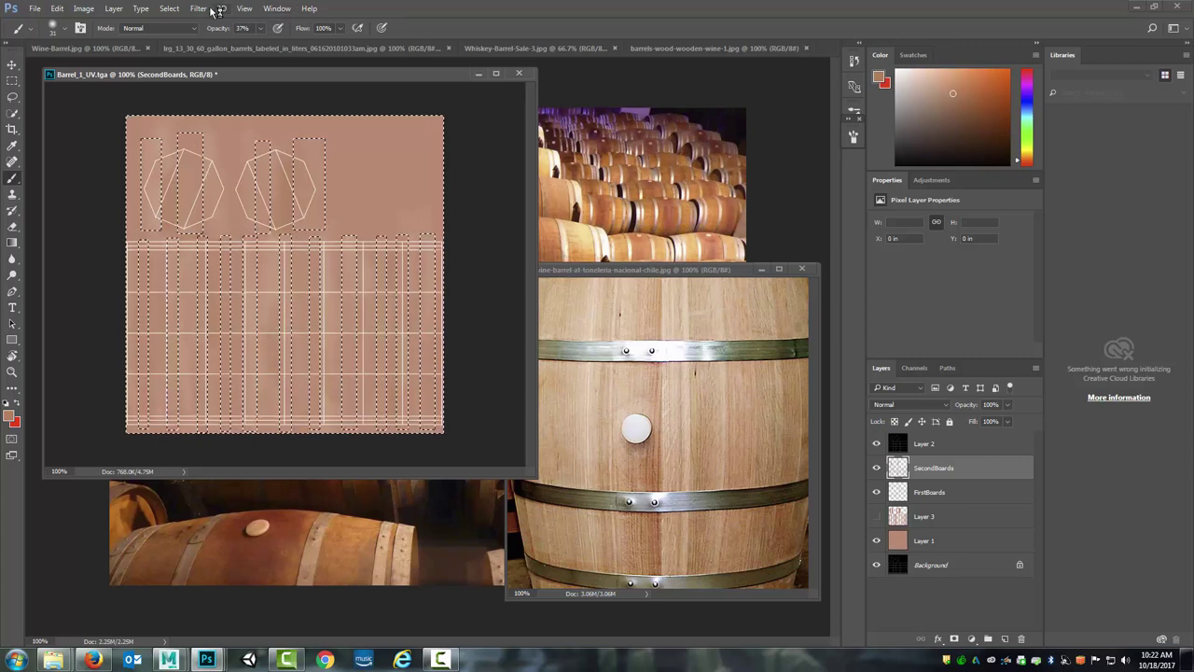
{"action": "left_click", "coordinate": [168, 8]}
Deselect the UV map and make Layer 1 the active layer
{"action": "left_click", "coordinate": [182, 32]}
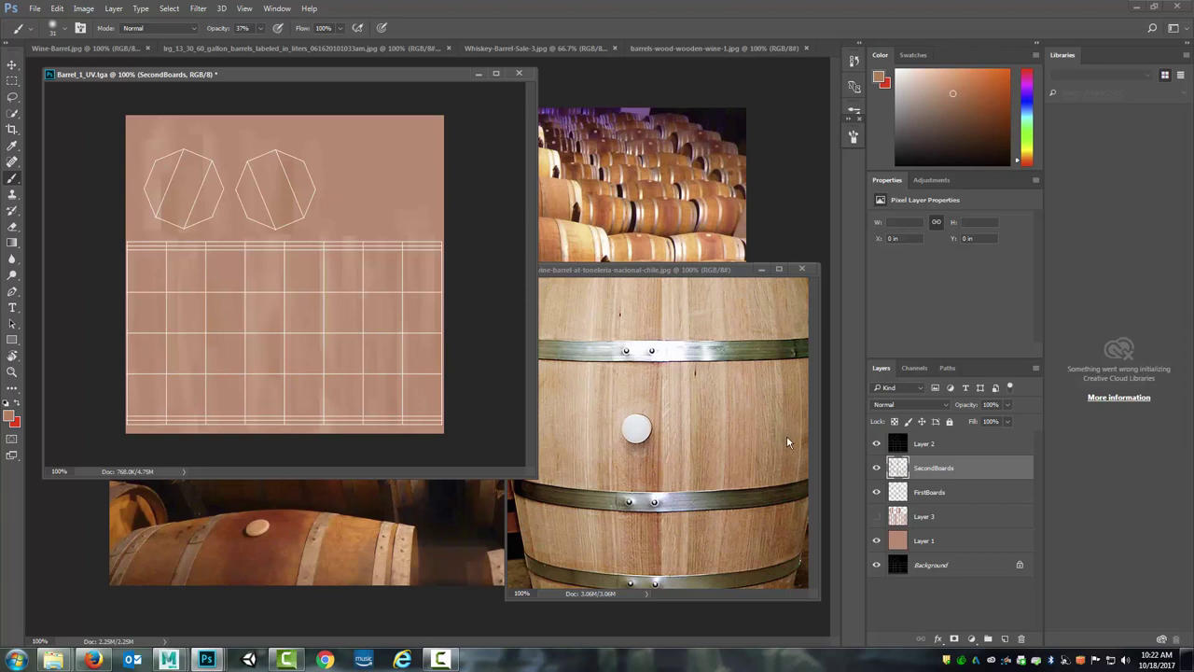
{"action": "left_click", "coordinate": [941, 524]}
{"action": "left_click", "coordinate": [938, 543]}
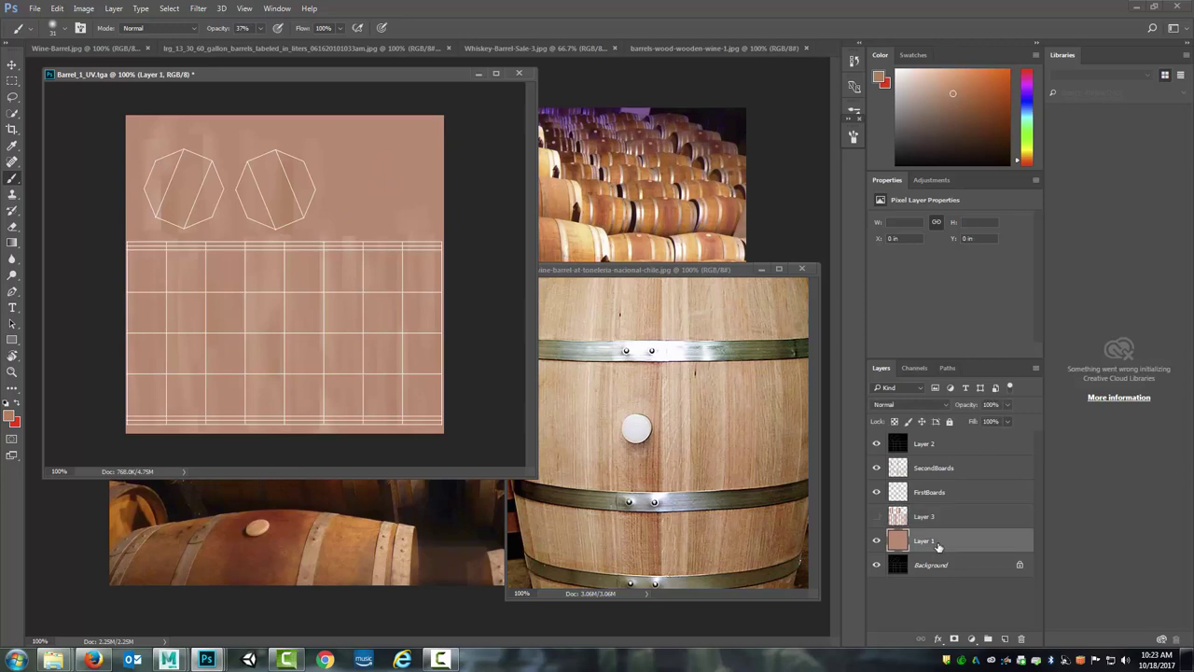
Apply a slight Hue/Saturation hue nudge to the Layer 1 wood base
{"action": "left_click", "coordinate": [83, 9]}
{"action": "mouse_move", "coordinate": [104, 41]}
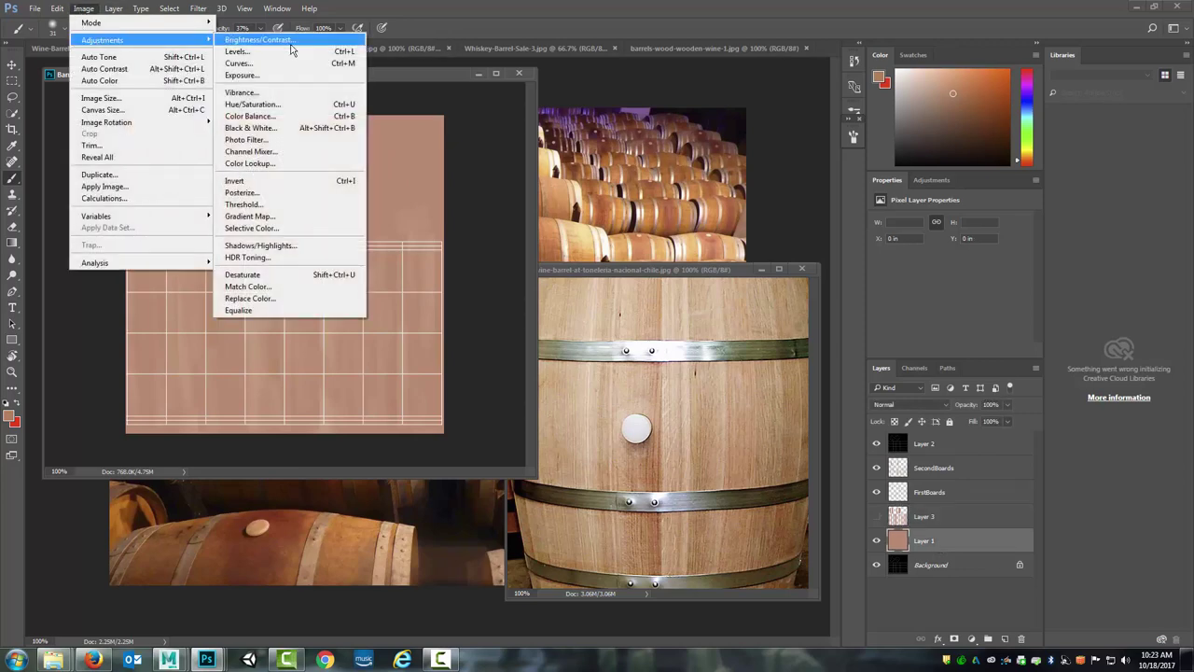
{"action": "left_click", "coordinate": [280, 108]}
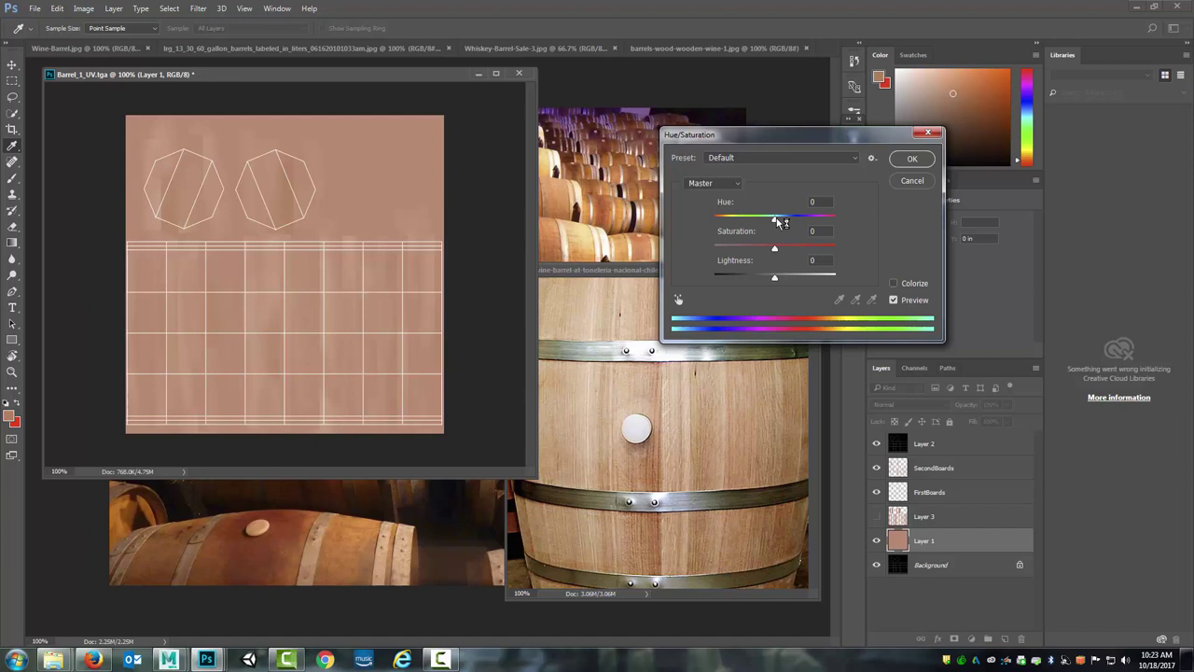
{"action": "left_click_drag", "start_coordinate": [777, 221], "coordinate": [780, 222]}
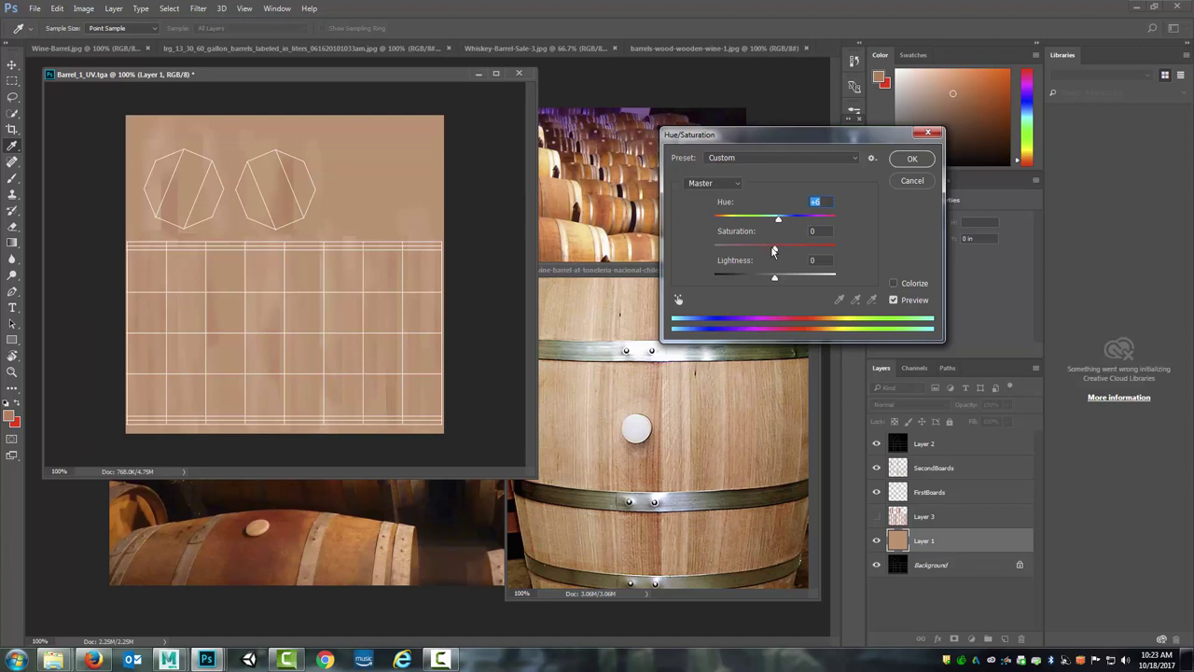
{"action": "left_click", "coordinate": [922, 158]}
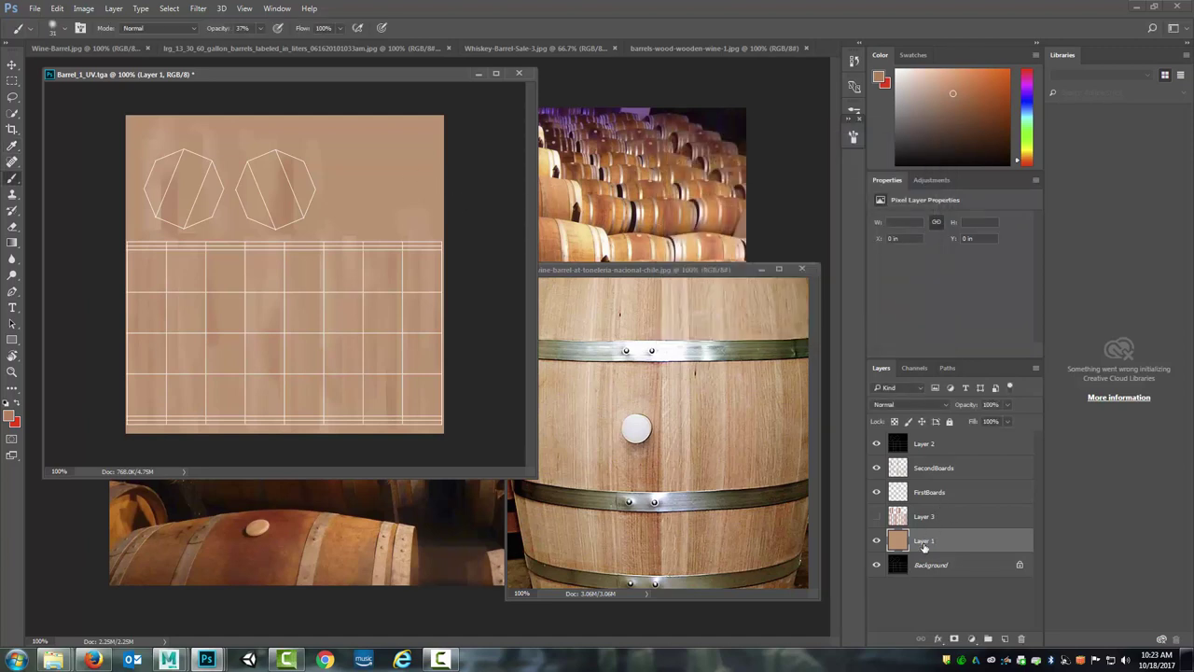
Add a new empty layer above SecondBoards
{"action": "left_click", "coordinate": [950, 494]}
{"action": "left_click", "coordinate": [949, 476]}
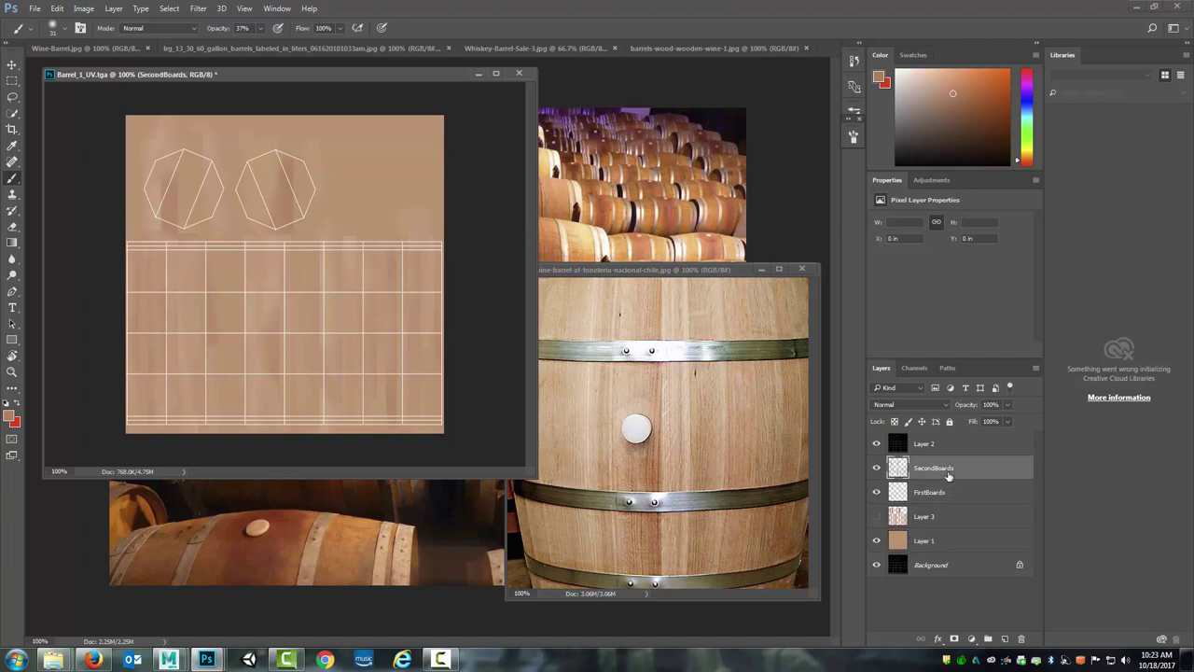
{"action": "left_click", "coordinate": [937, 498]}
{"action": "left_click", "coordinate": [939, 476]}
{"action": "left_click", "coordinate": [1004, 639]}
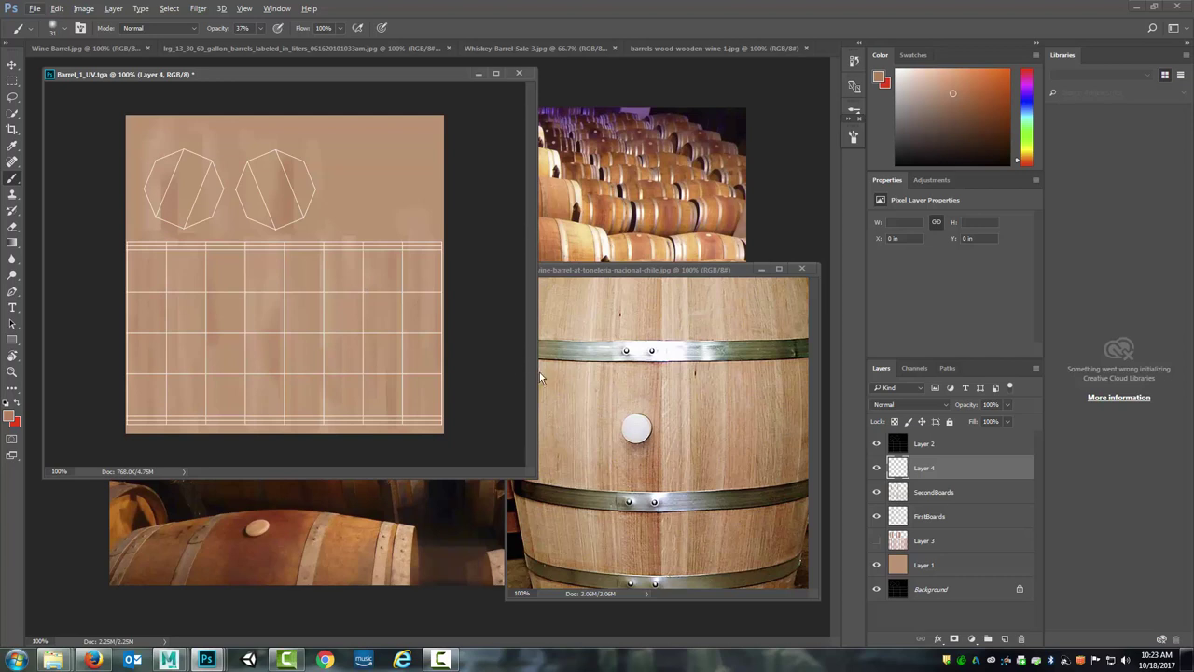
Sample a barrel wood colour, zoom to 200%, and load Layer 3's board strips as a selection
{"action": "left_click", "coordinate": [705, 393], "text": "alt"}
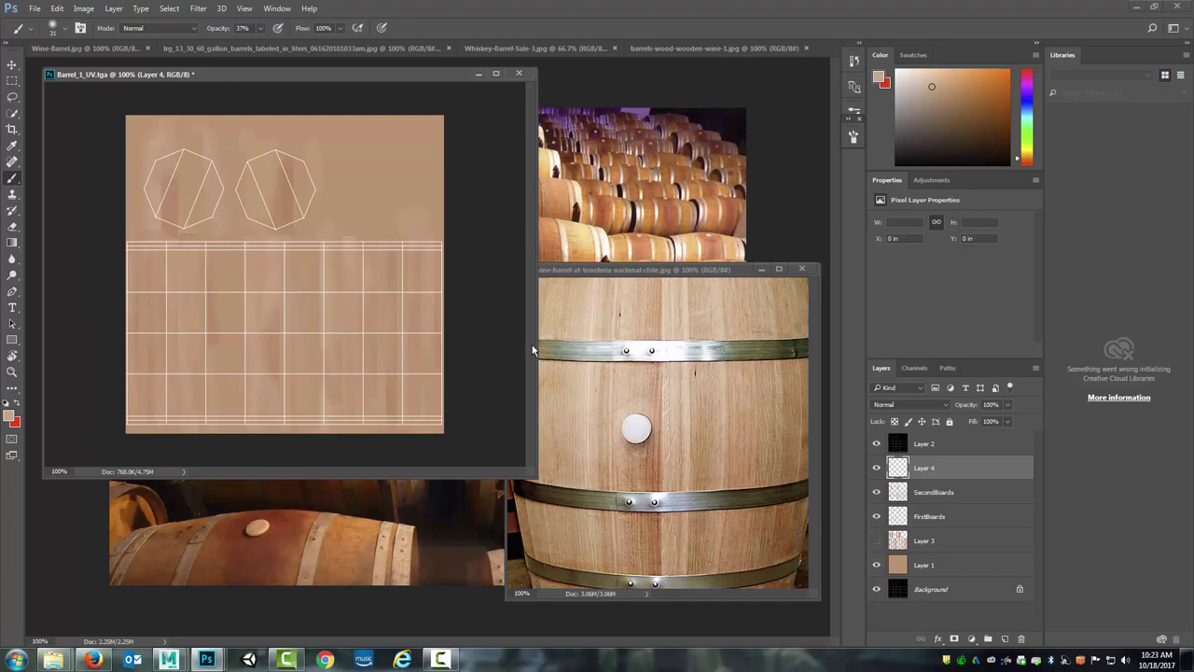
{"action": "left_click", "coordinate": [12, 372]}
{"action": "left_click", "coordinate": [297, 320]}
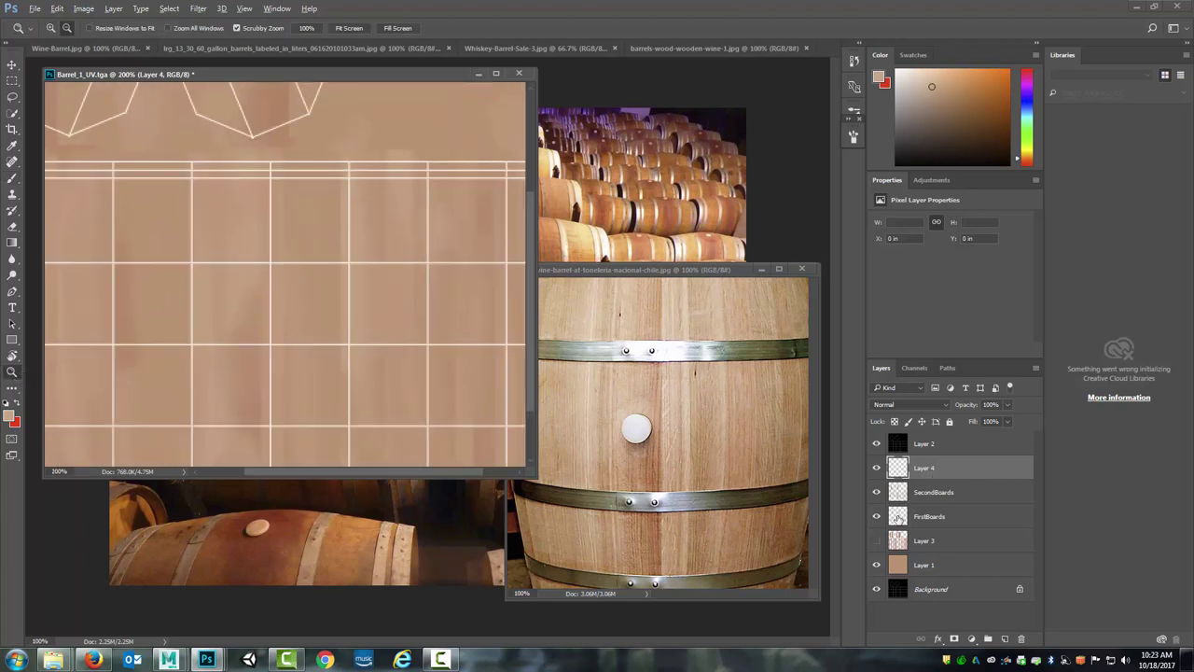
{"action": "left_click", "coordinate": [898, 541]}
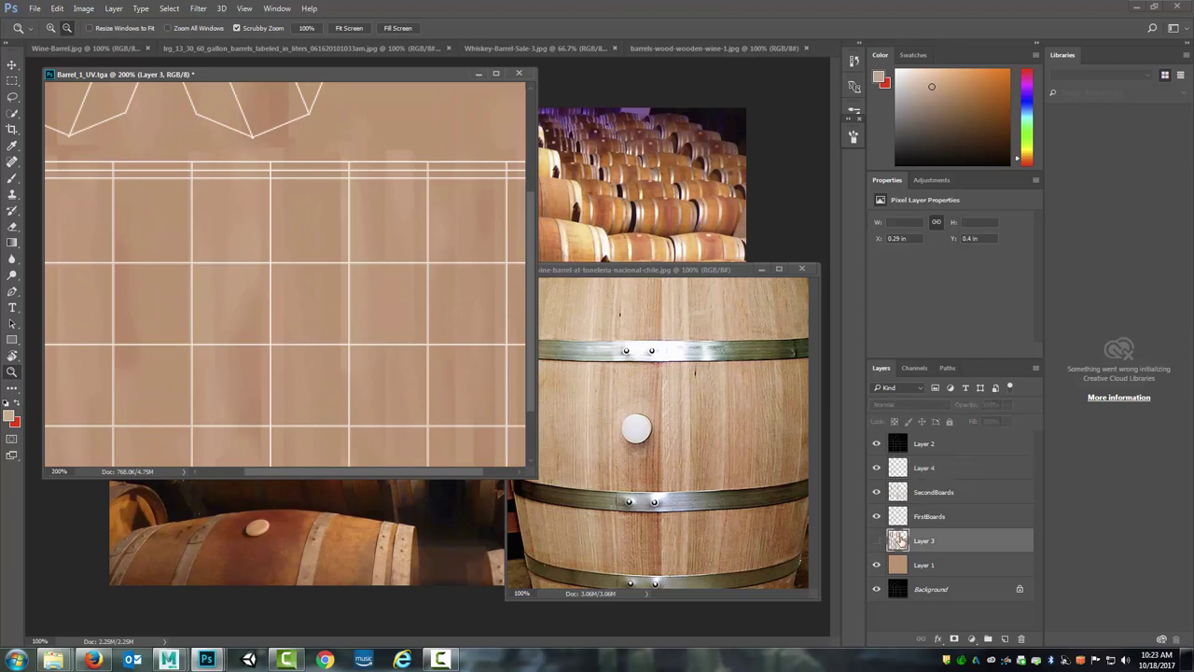
{"action": "left_click", "coordinate": [897, 541], "text": "ctrl"}
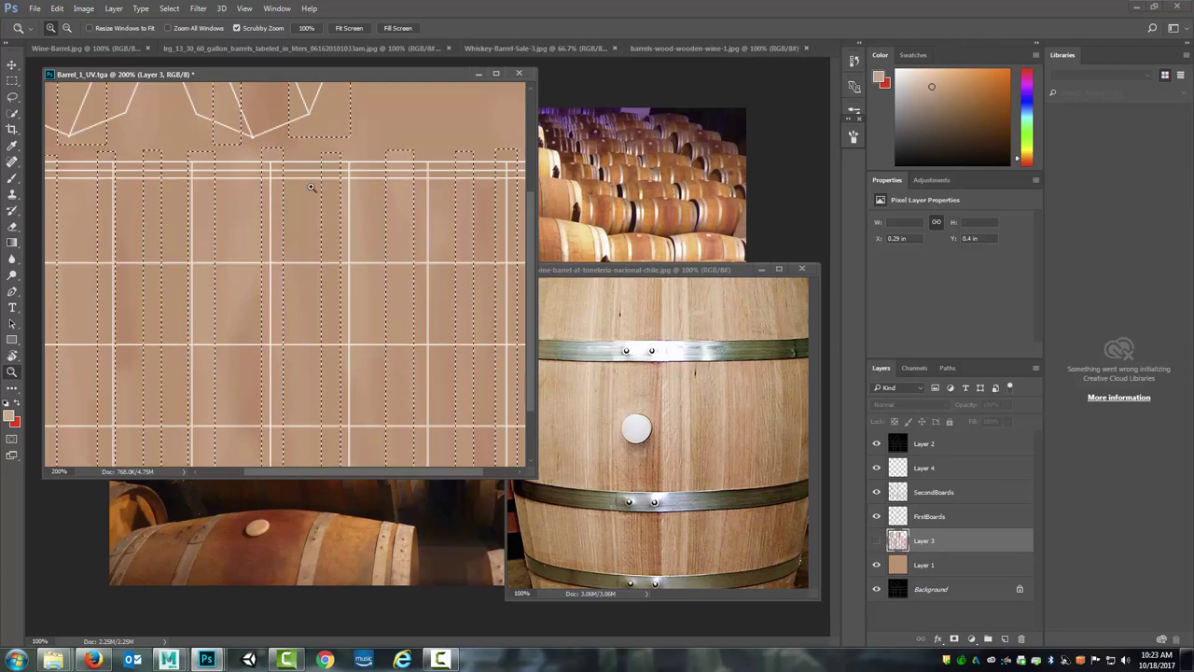
Paint first faint grain strokes with a soft brush on Layer 4 inside the board strips
{"action": "key", "text": "b"}
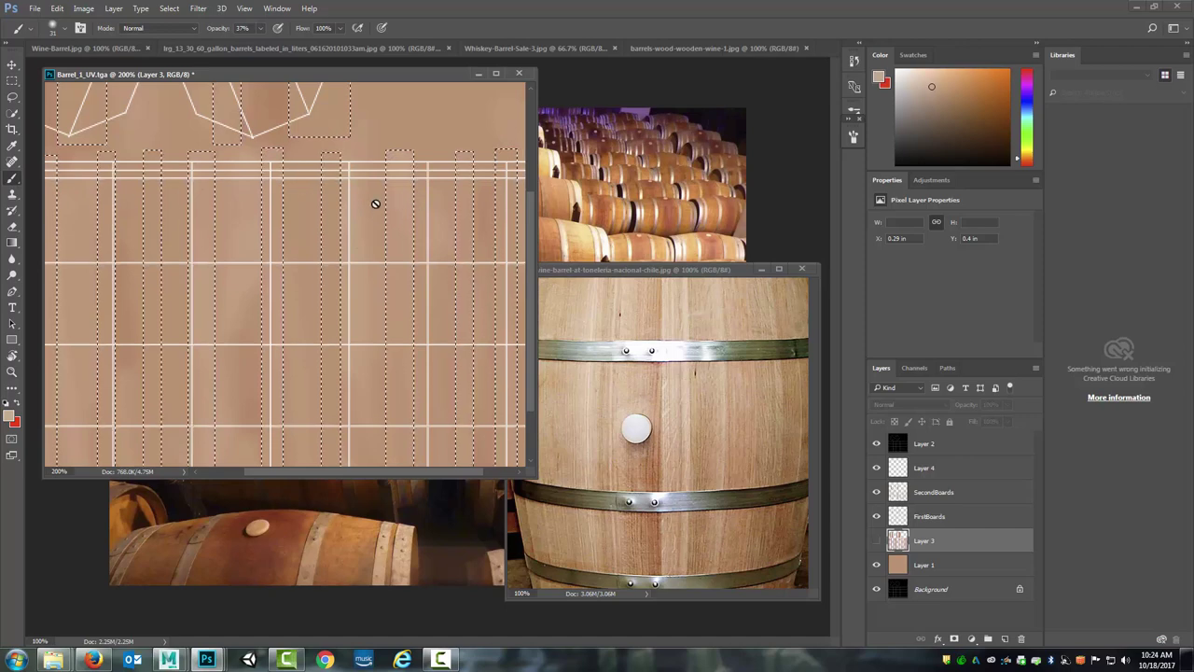
{"action": "left_click", "coordinate": [931, 494]}
{"action": "left_click", "coordinate": [928, 513]}
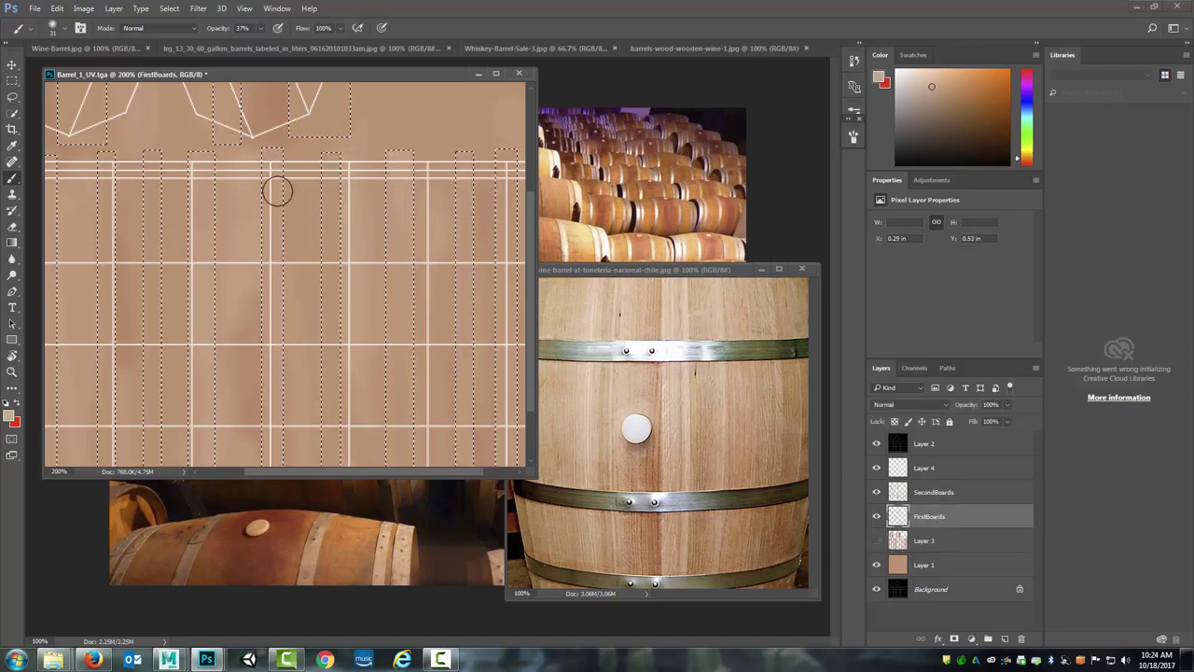
{"action": "left_click", "coordinate": [915, 469]}
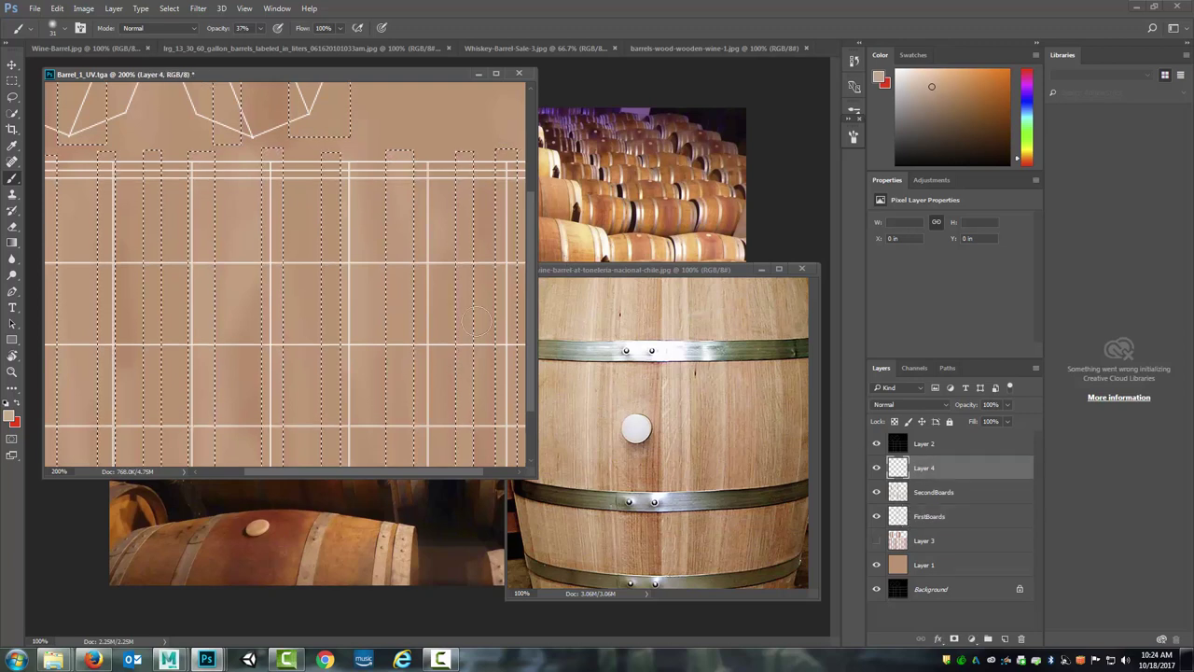
{"action": "right_click", "coordinate": [375, 244]}
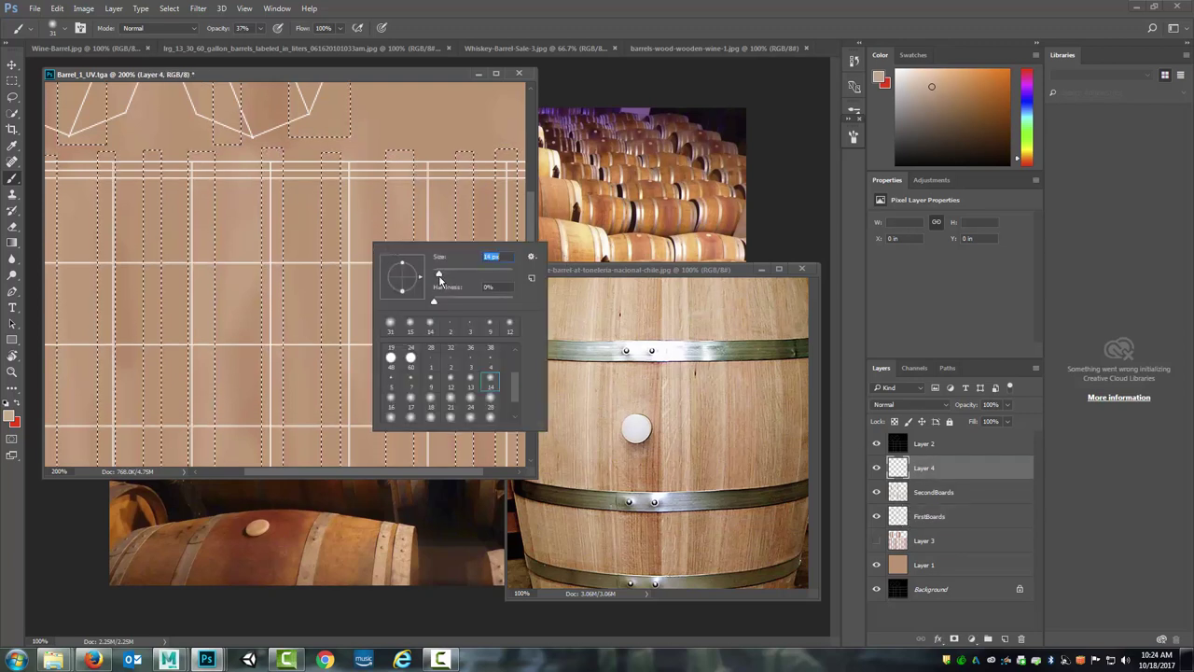
{"action": "left_click", "coordinate": [385, 160]}
{"action": "left_click_drag", "start_coordinate": [385, 160], "coordinate": [391, 164]}
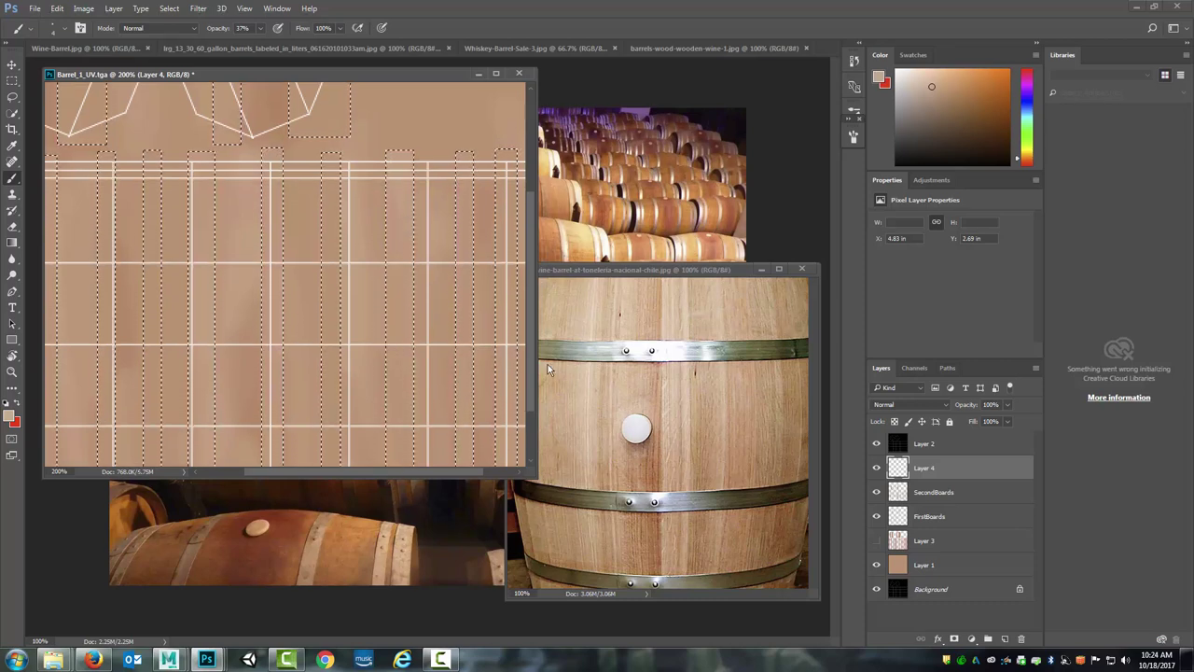
{"action": "left_click_drag", "start_coordinate": [529, 361], "coordinate": [532, 404]}
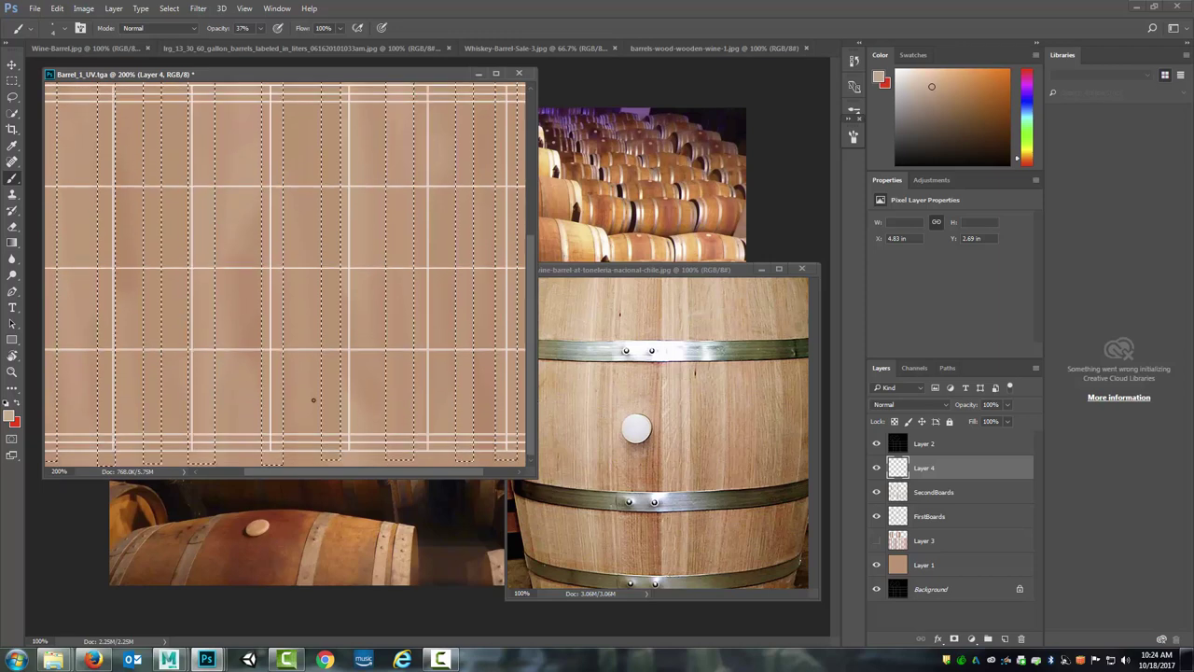
Set the zoom to 180% and shrink the brush to a small 0%-hardness tip
{"action": "left_click", "coordinate": [58, 471]}
{"action": "type", "text": "180"}
{"action": "key", "text": "Return"}
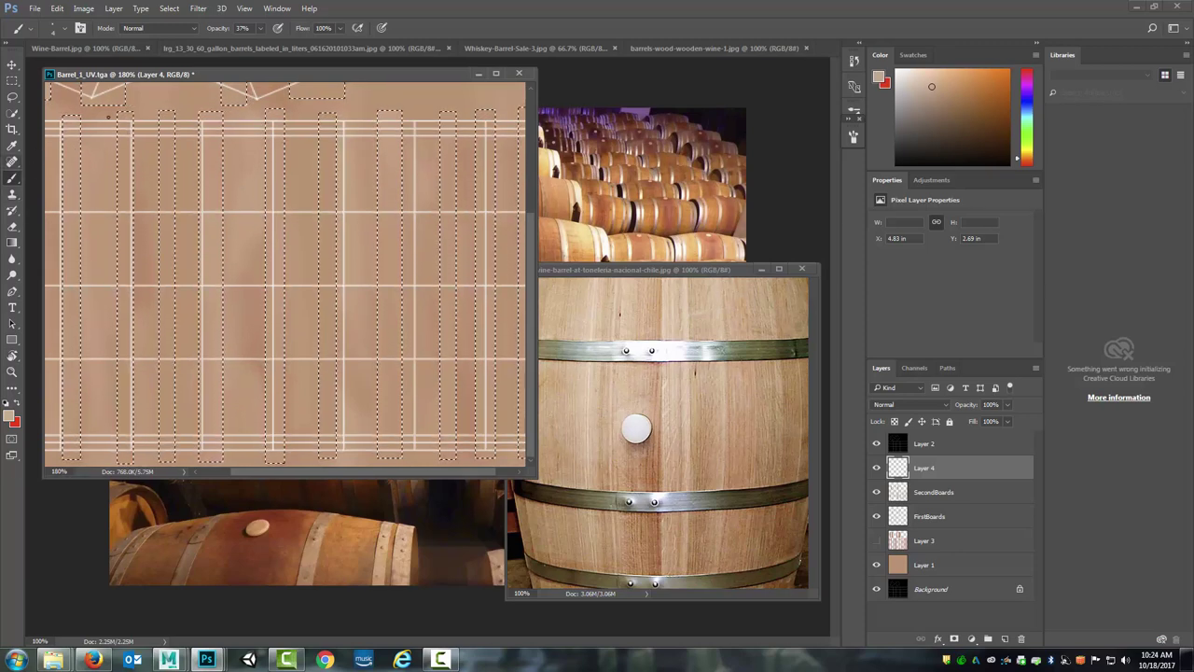
{"action": "left_click", "coordinate": [62, 31]}
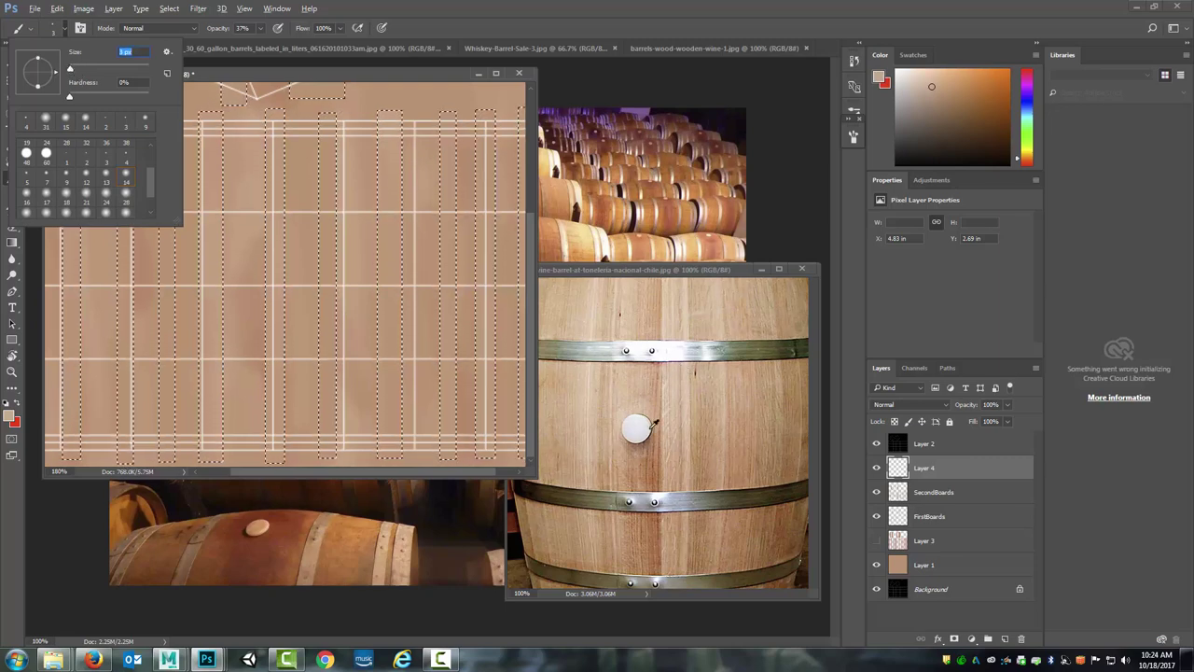
Sample a darker brown, shift it toward reddish-brown, and lower brush opacity to about 9%
{"action": "left_click", "coordinate": [655, 425], "text": "alt"}
{"action": "left_click", "coordinate": [656, 462], "text": "alt"}
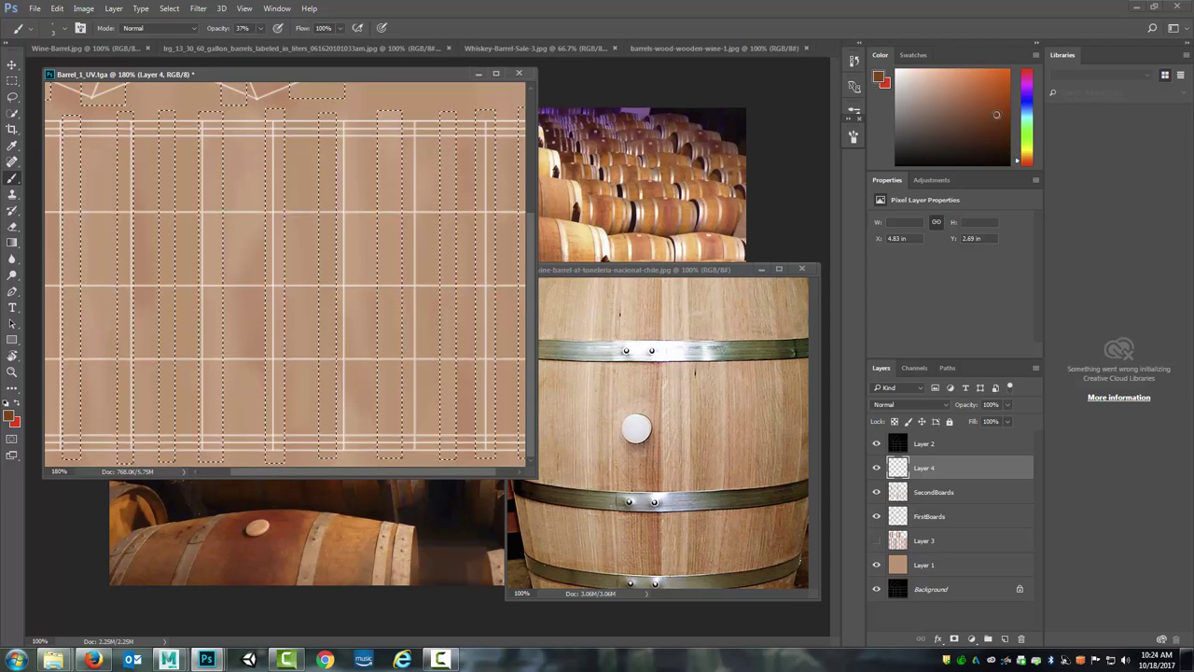
{"action": "left_click", "coordinate": [1020, 162]}
{"action": "left_click_drag", "start_coordinate": [1021, 161], "coordinate": [1020, 167]}
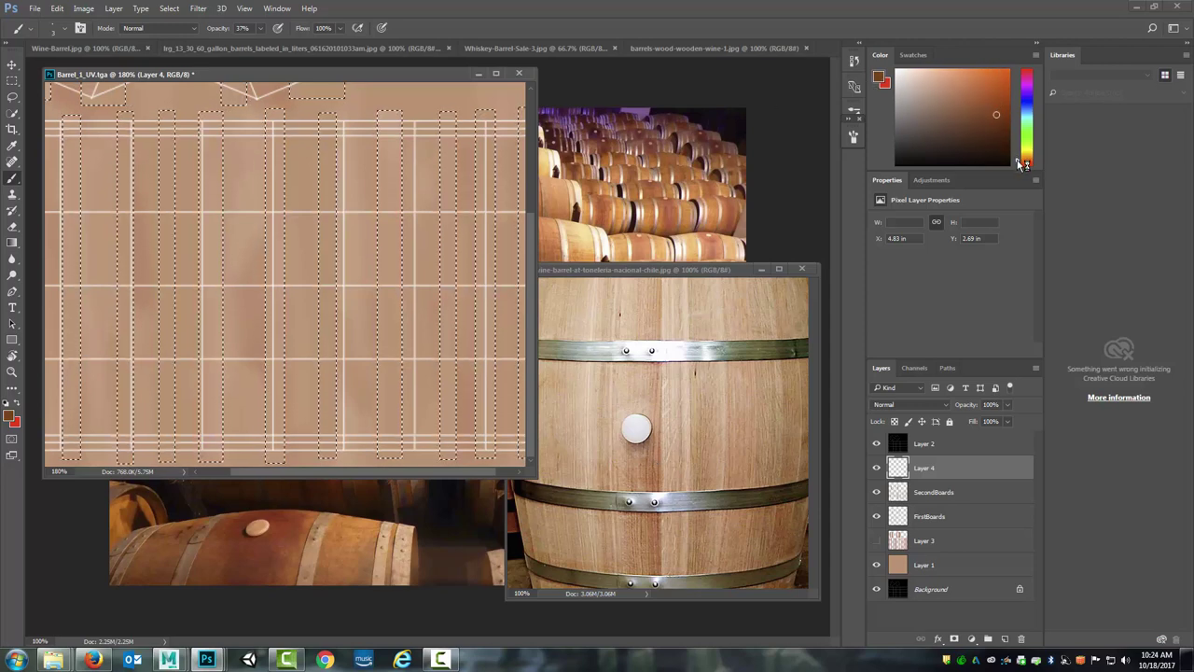
{"action": "left_click", "coordinate": [995, 111]}
{"action": "left_click_drag", "start_coordinate": [995, 111], "coordinate": [1001, 104]}
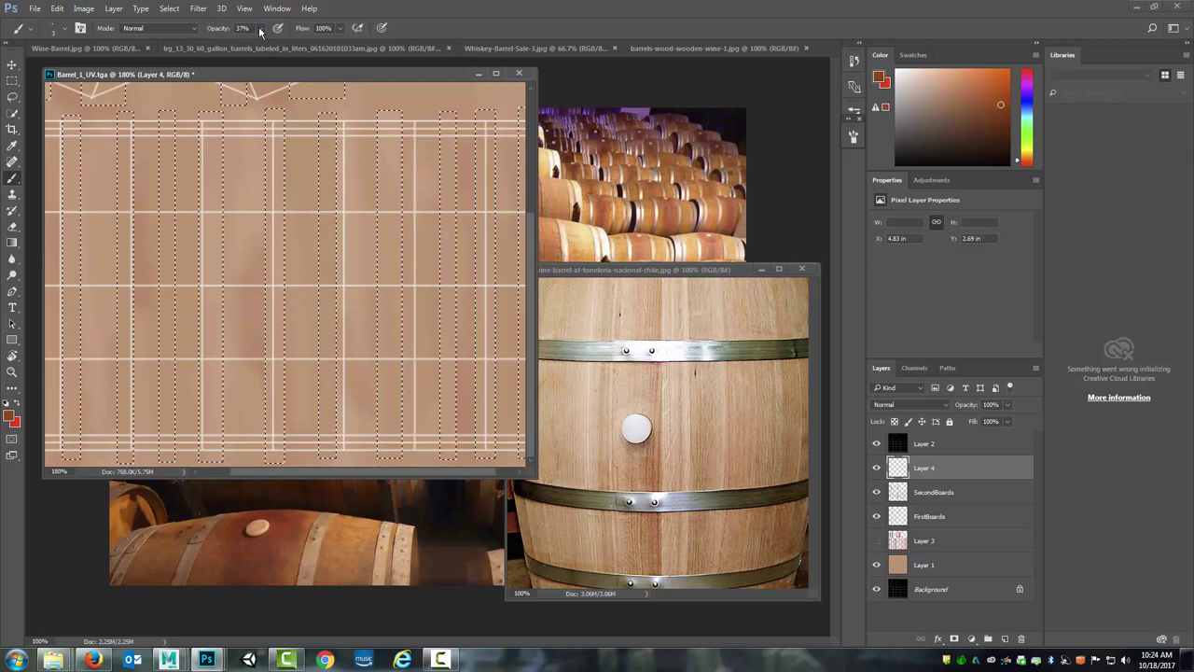
{"action": "left_click_drag", "start_coordinate": [260, 28], "coordinate": [240, 47]}
{"action": "left_click_drag", "start_coordinate": [260, 28], "coordinate": [266, 46]}
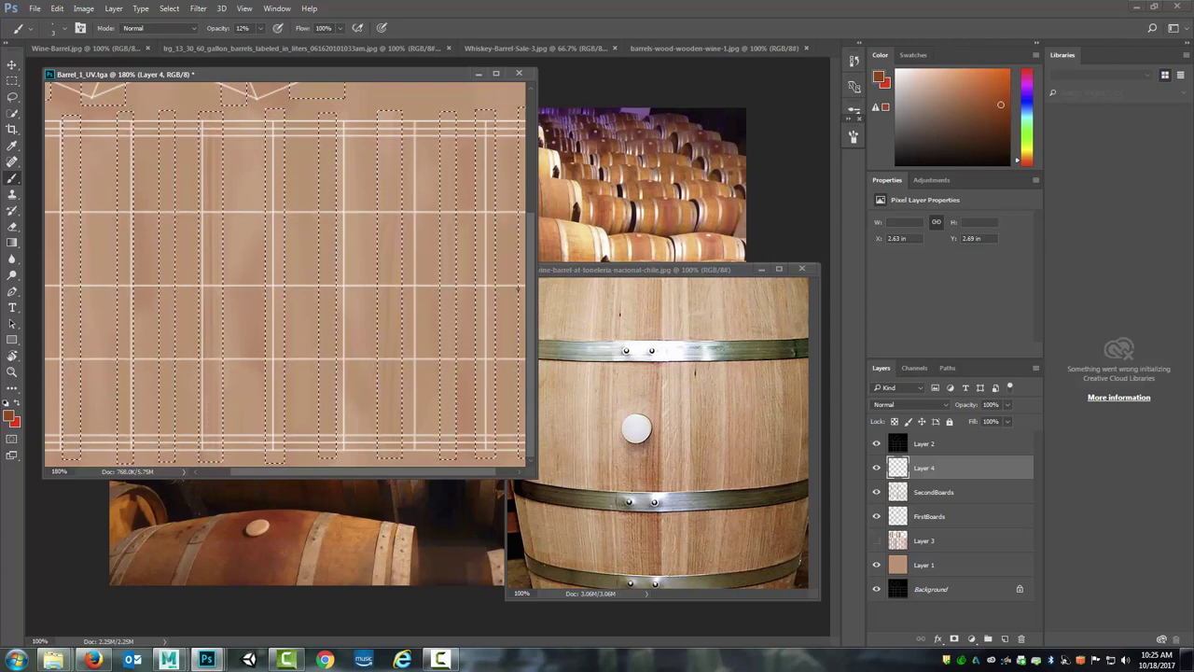
Sample a light beige from the barrel photo and raise the brush opacity to 24%
{"action": "left_click", "coordinate": [587, 376], "text": "alt"}
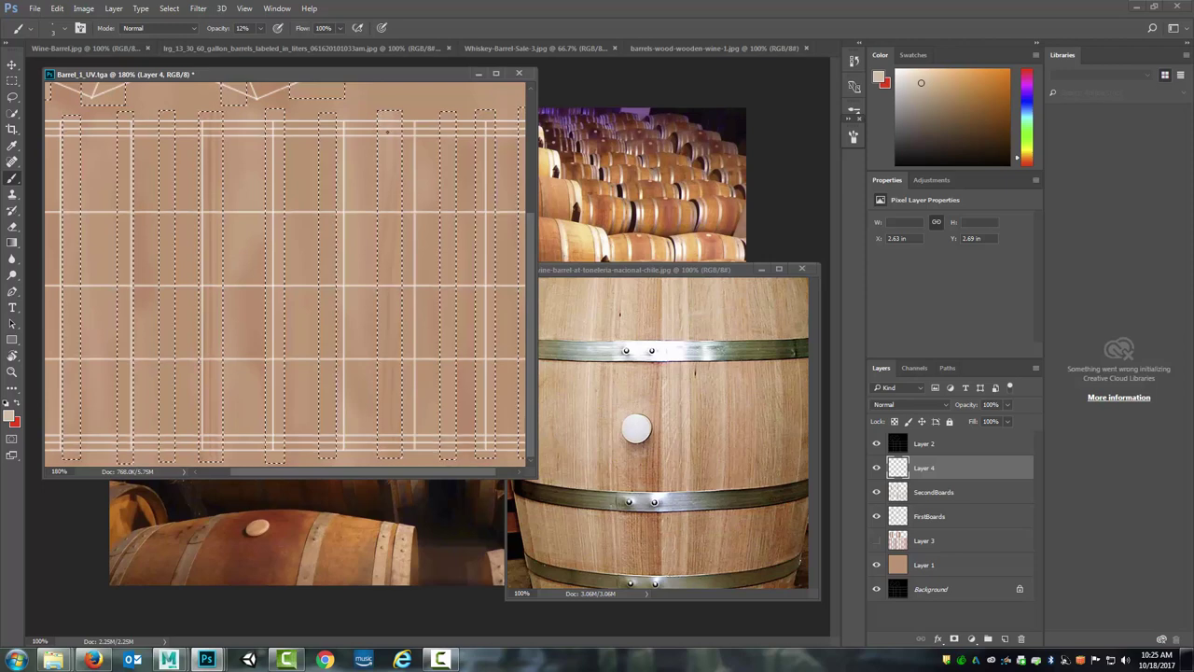
{"action": "left_click", "coordinate": [260, 28]}
{"action": "left_click_drag", "start_coordinate": [258, 43], "coordinate": [267, 43]}
{"action": "left_click", "coordinate": [403, 250]}
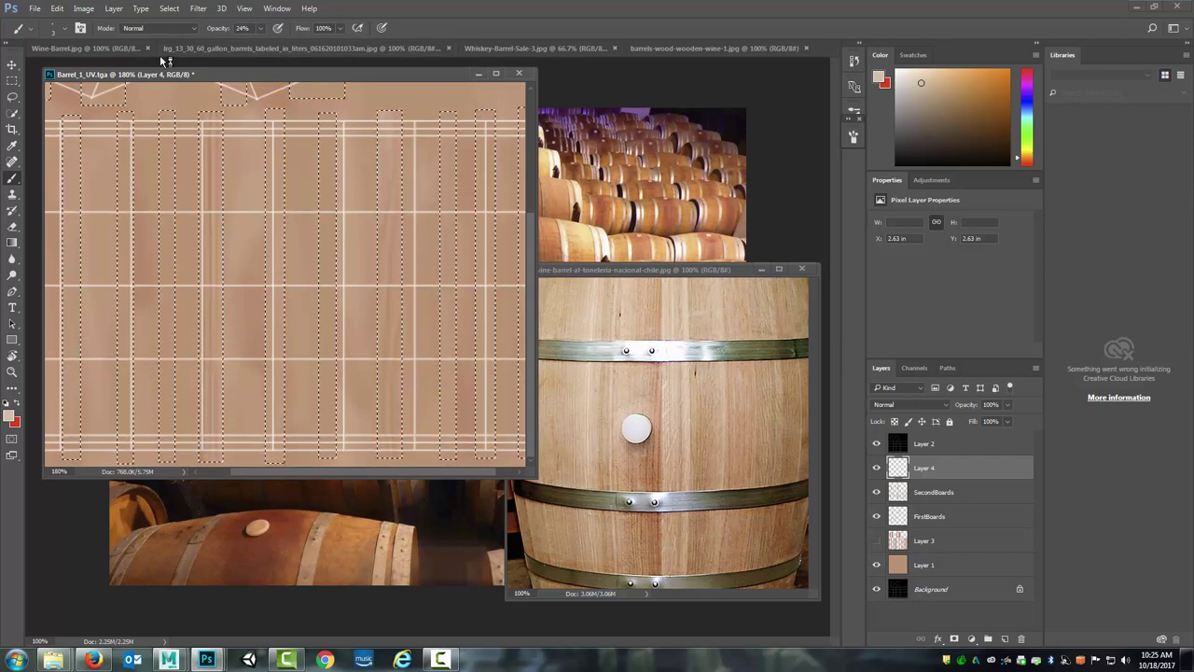
Deselect the board strips, zoom out to 100%, and toggle wireframe Layer 2 off and back on
{"action": "left_click", "coordinate": [168, 8]}
{"action": "left_click", "coordinate": [183, 39]}
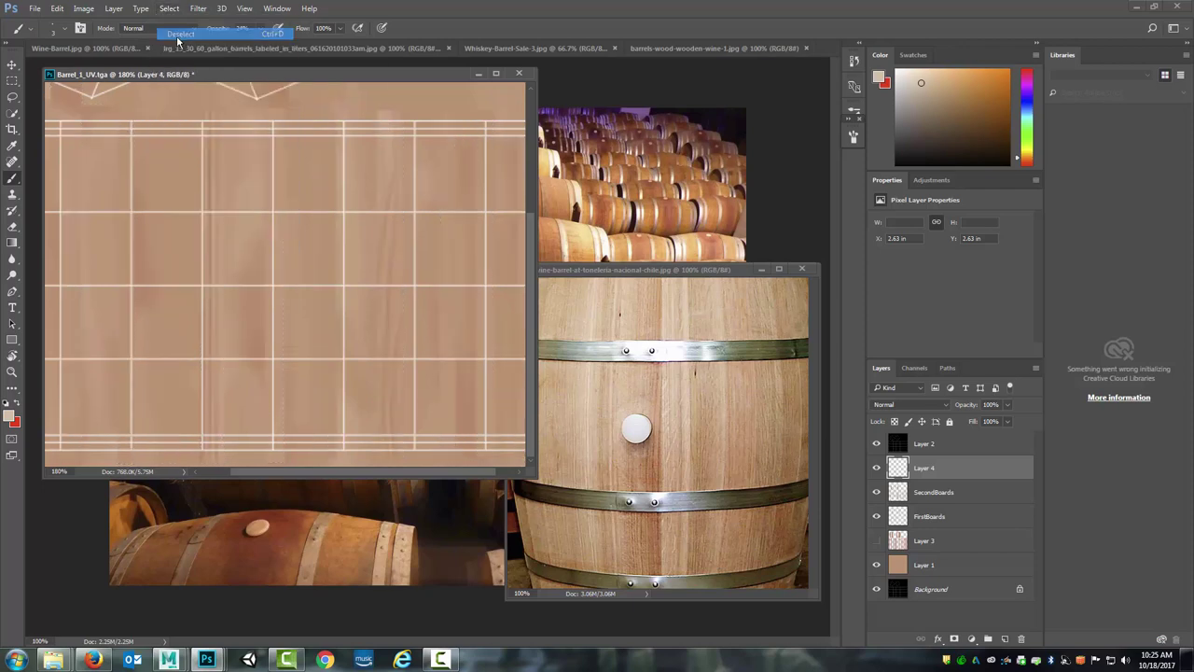
{"action": "left_click", "coordinate": [248, 8]}
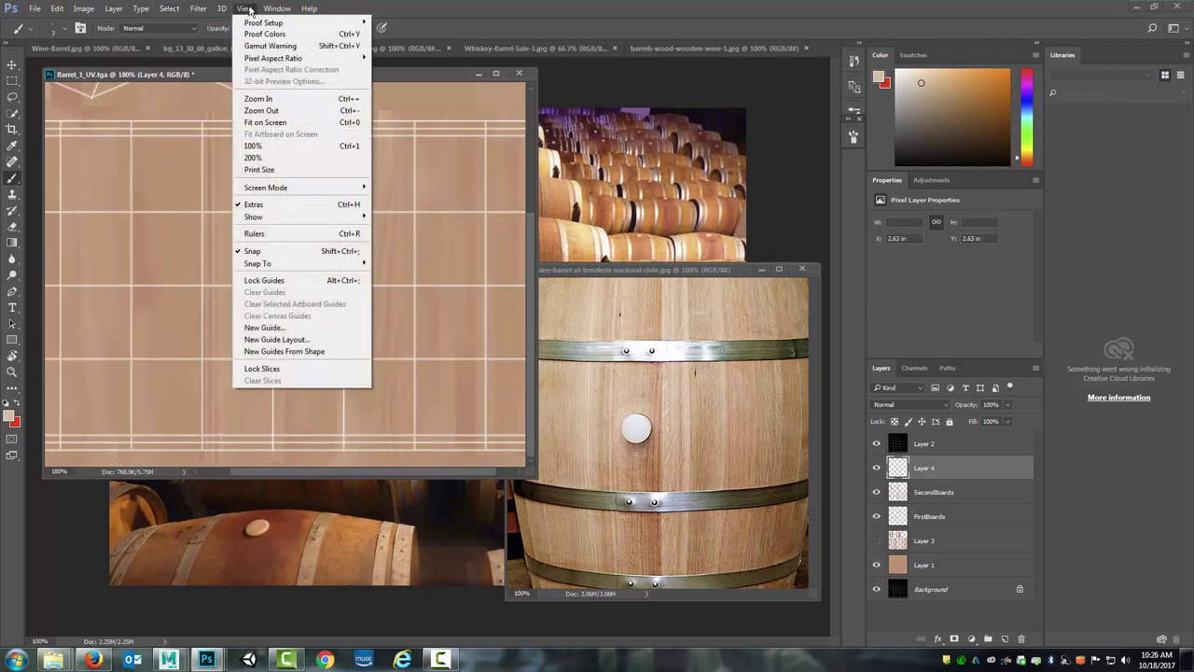
{"action": "left_click", "coordinate": [260, 110]}
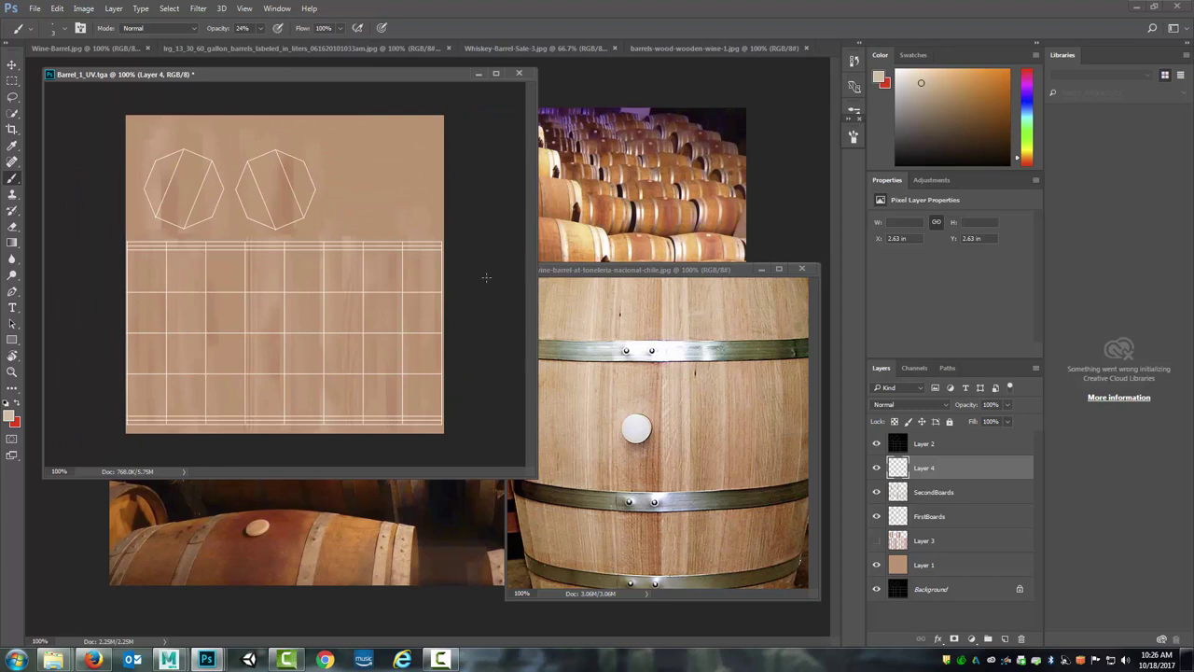
{"action": "left_click", "coordinate": [876, 443]}
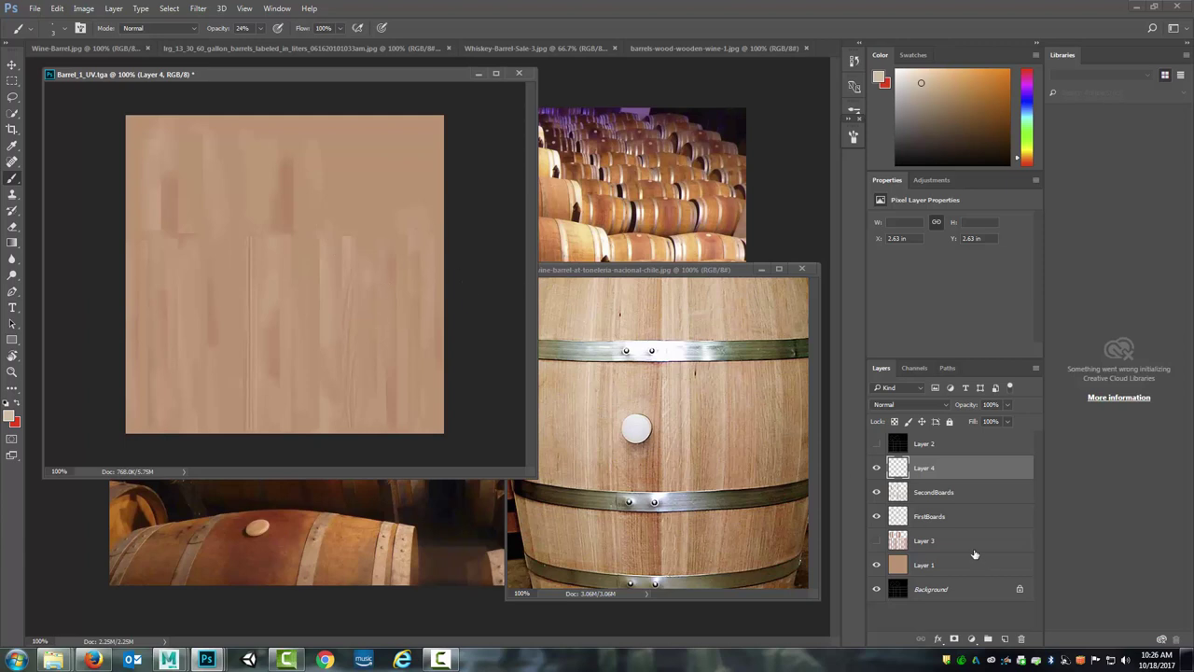
{"action": "left_click", "coordinate": [876, 444]}
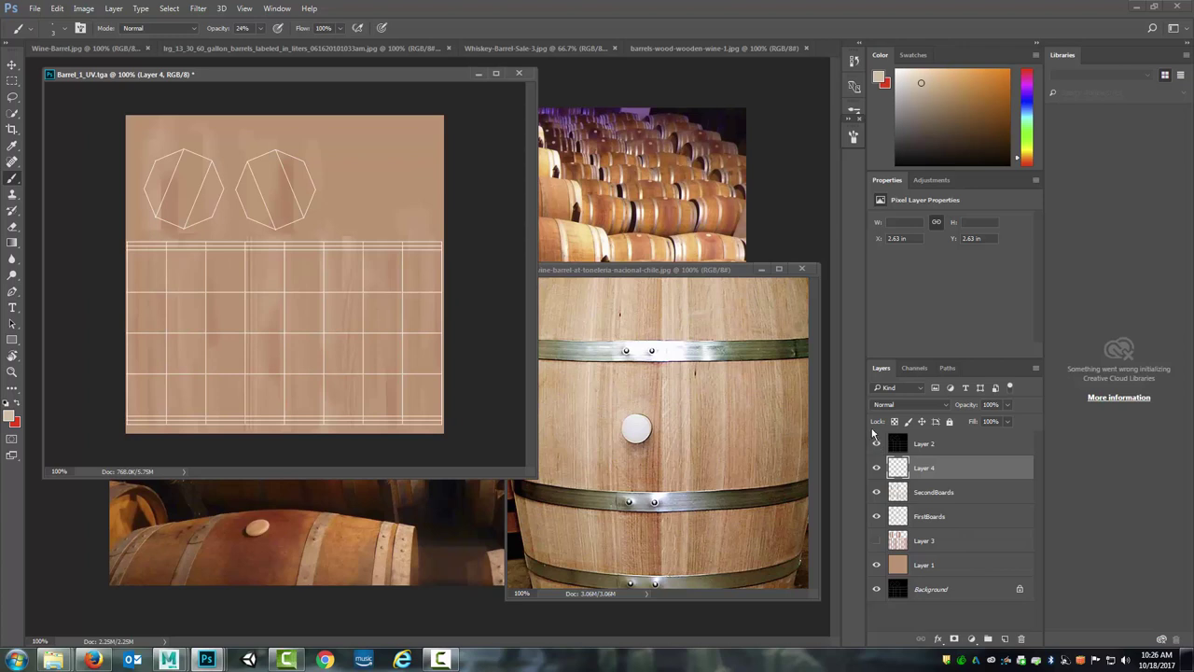